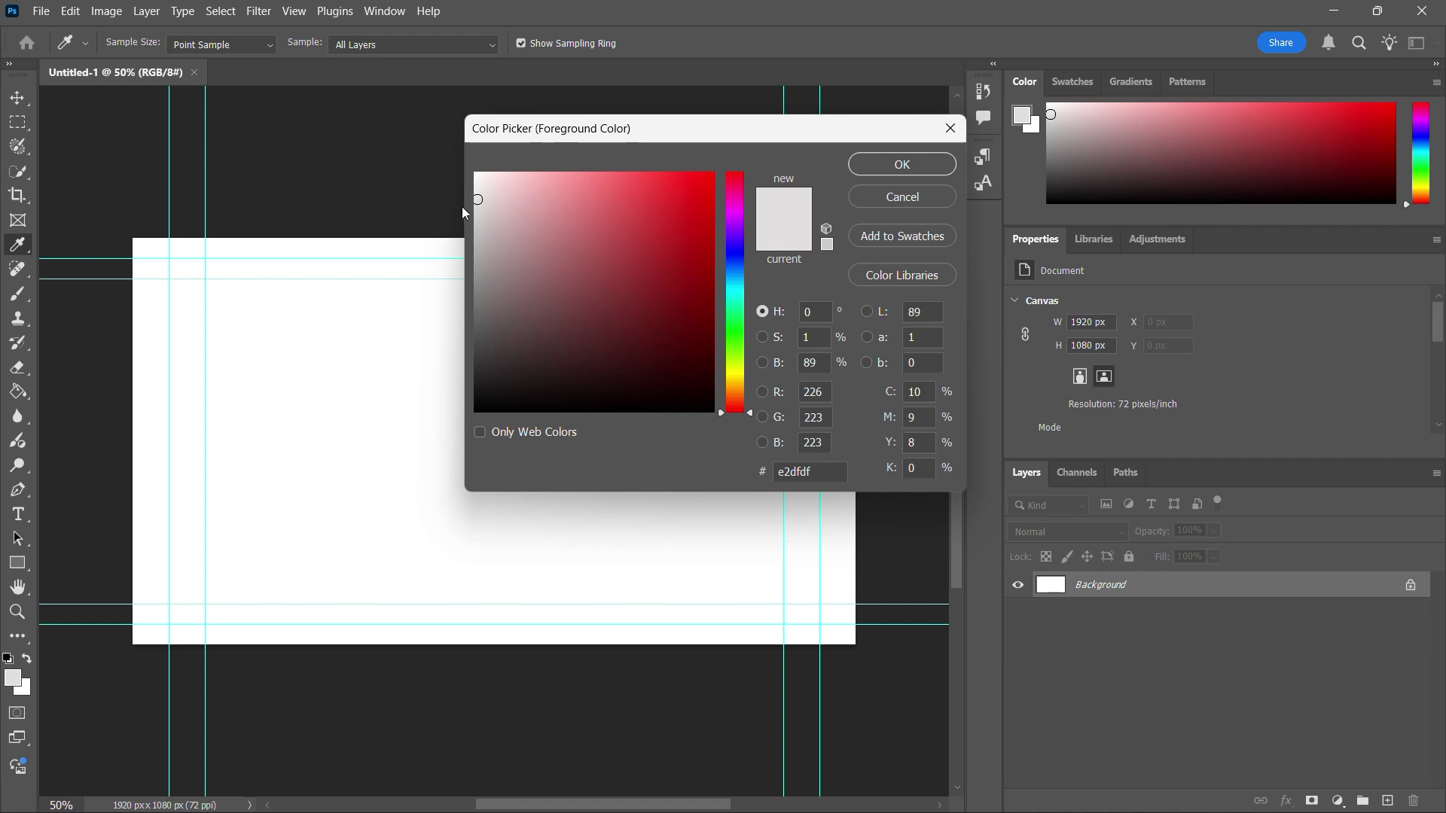
- Fill the canvas background with light grey (e9e8e8)
left_click(477, 193)
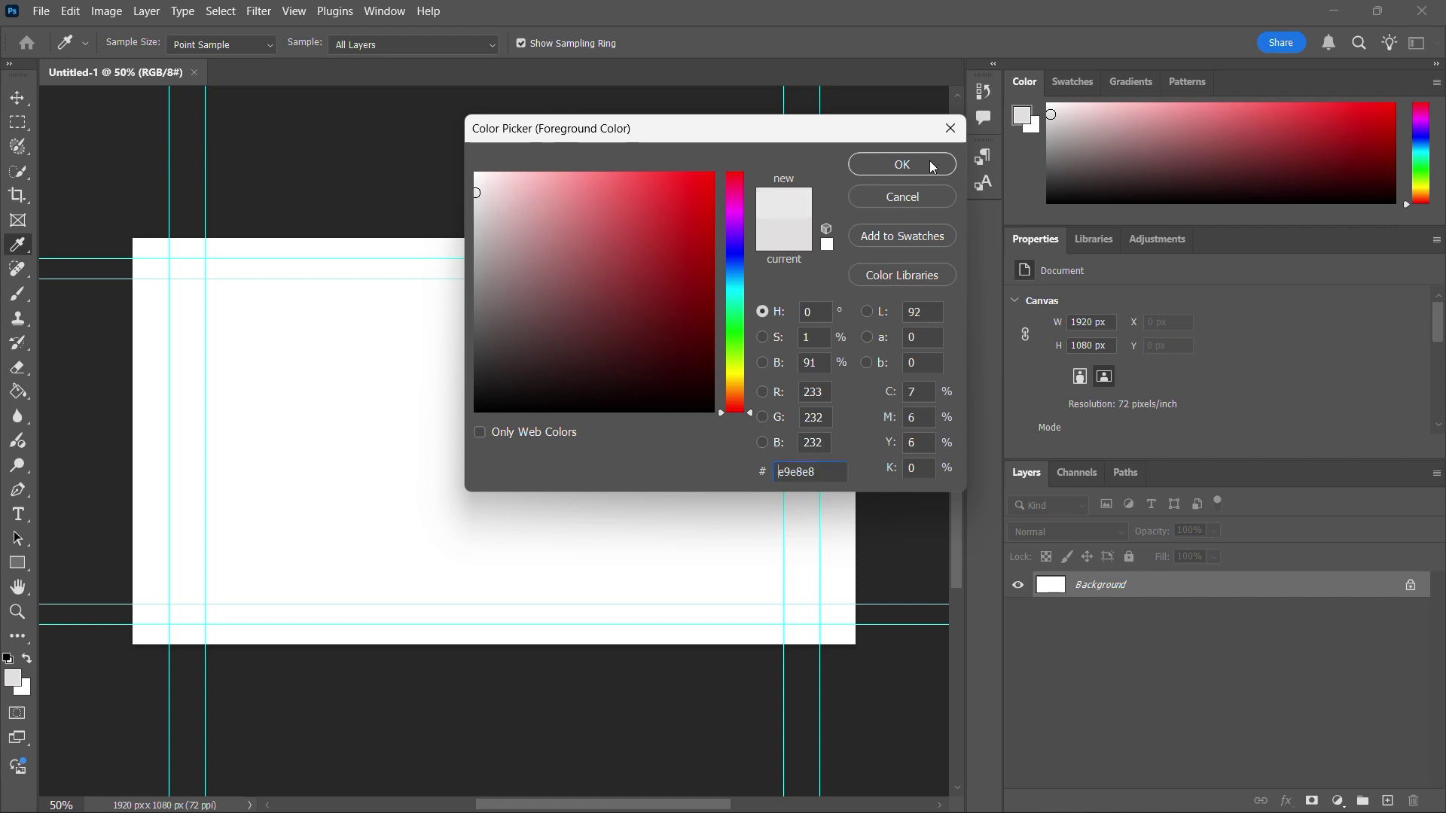
left_click(902, 164)
key("g")
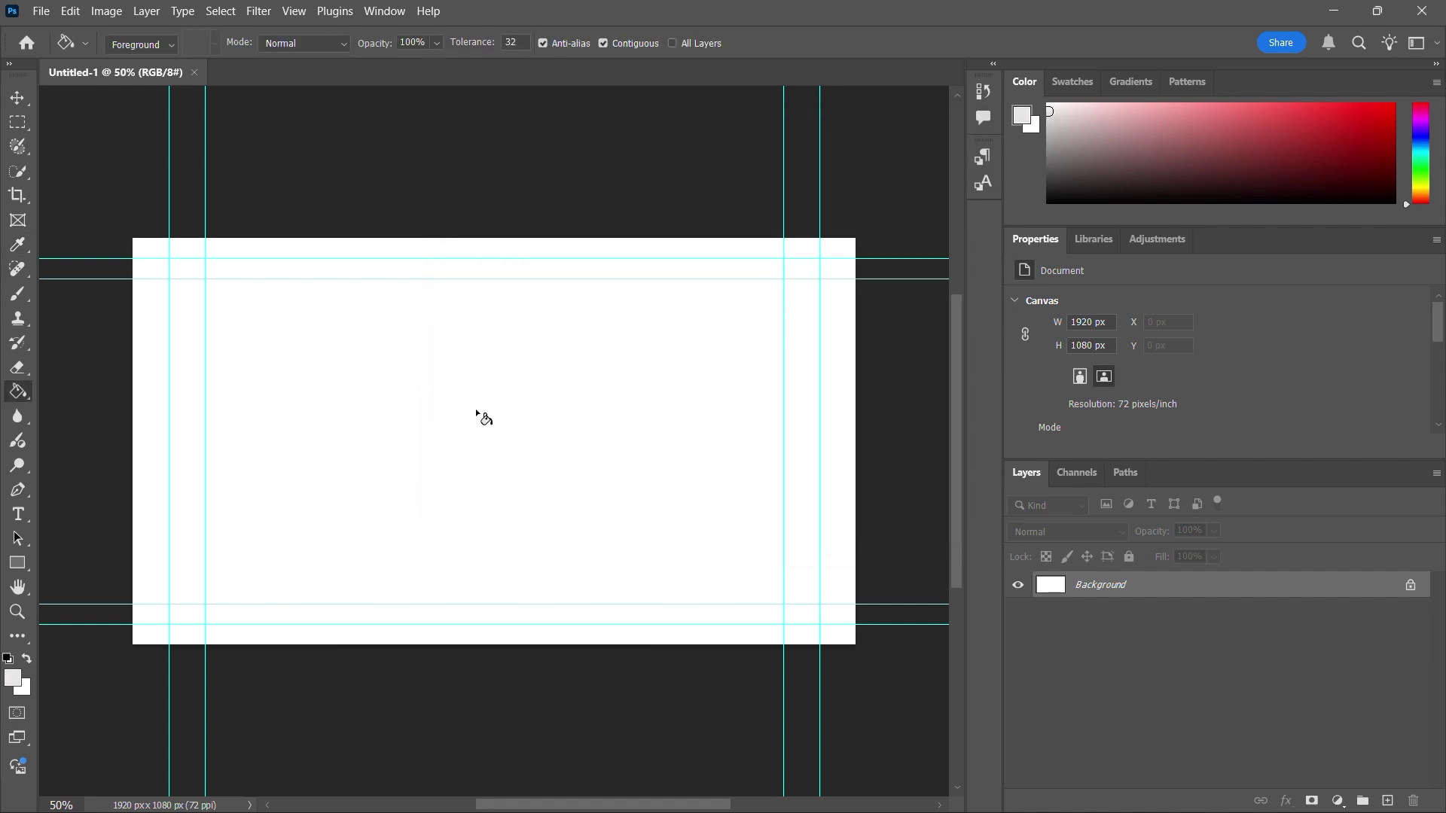
left_click(477, 408)
- Add the text NEWZEALAND in black (000000) in the Impact font on the canvas
type("n")
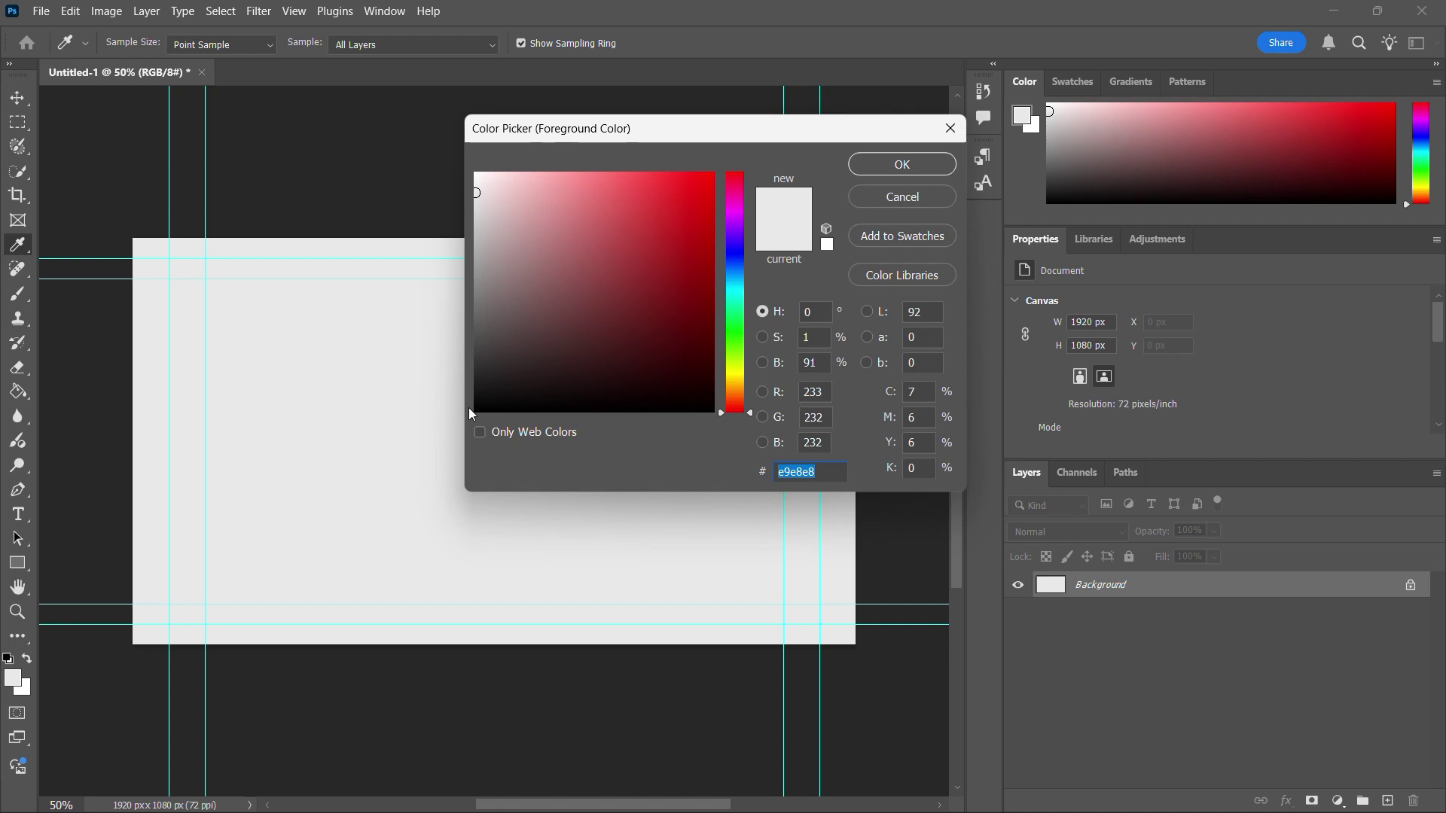
type("000000")
left_click(877, 167)
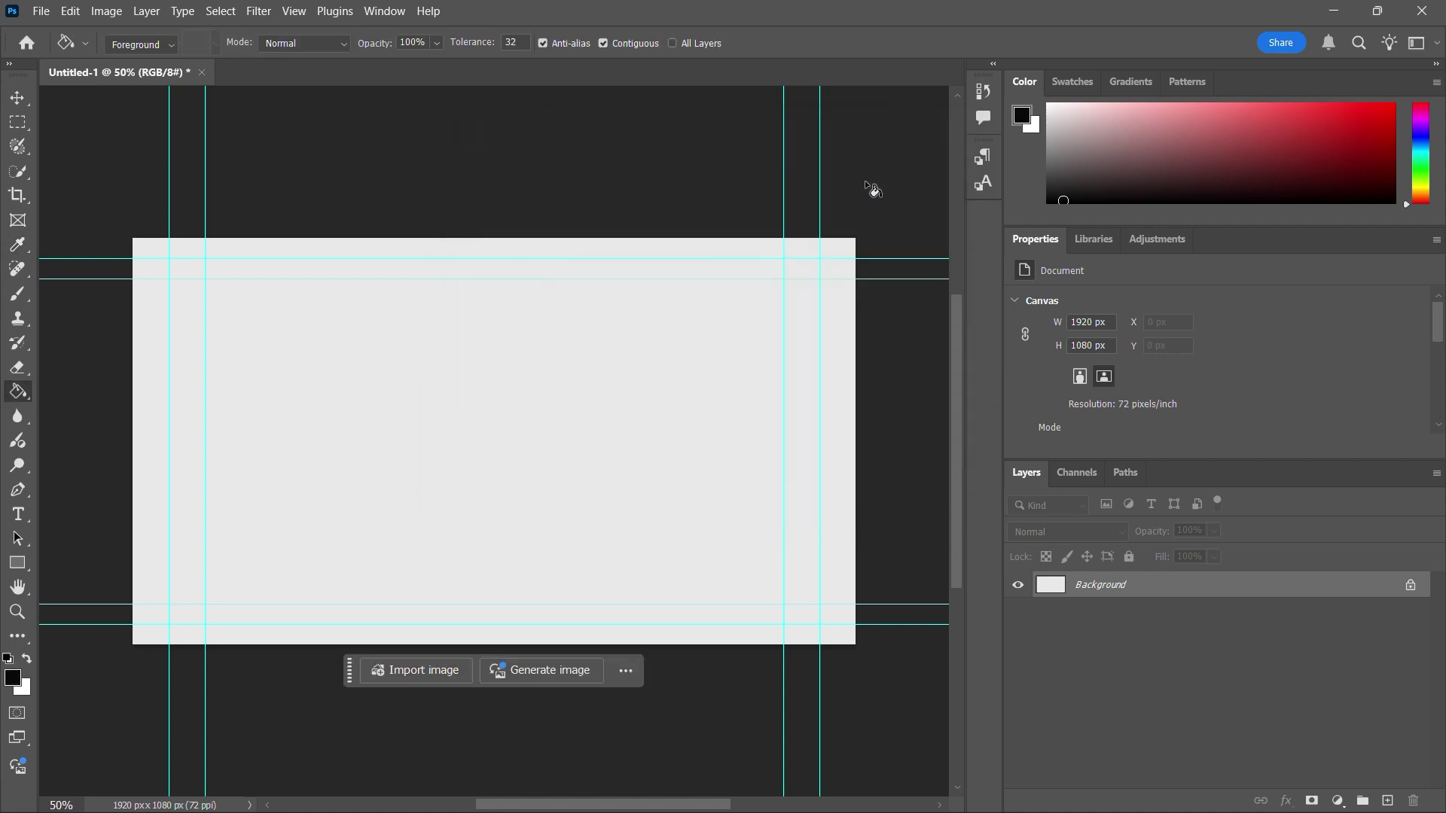
left_click(21, 518)
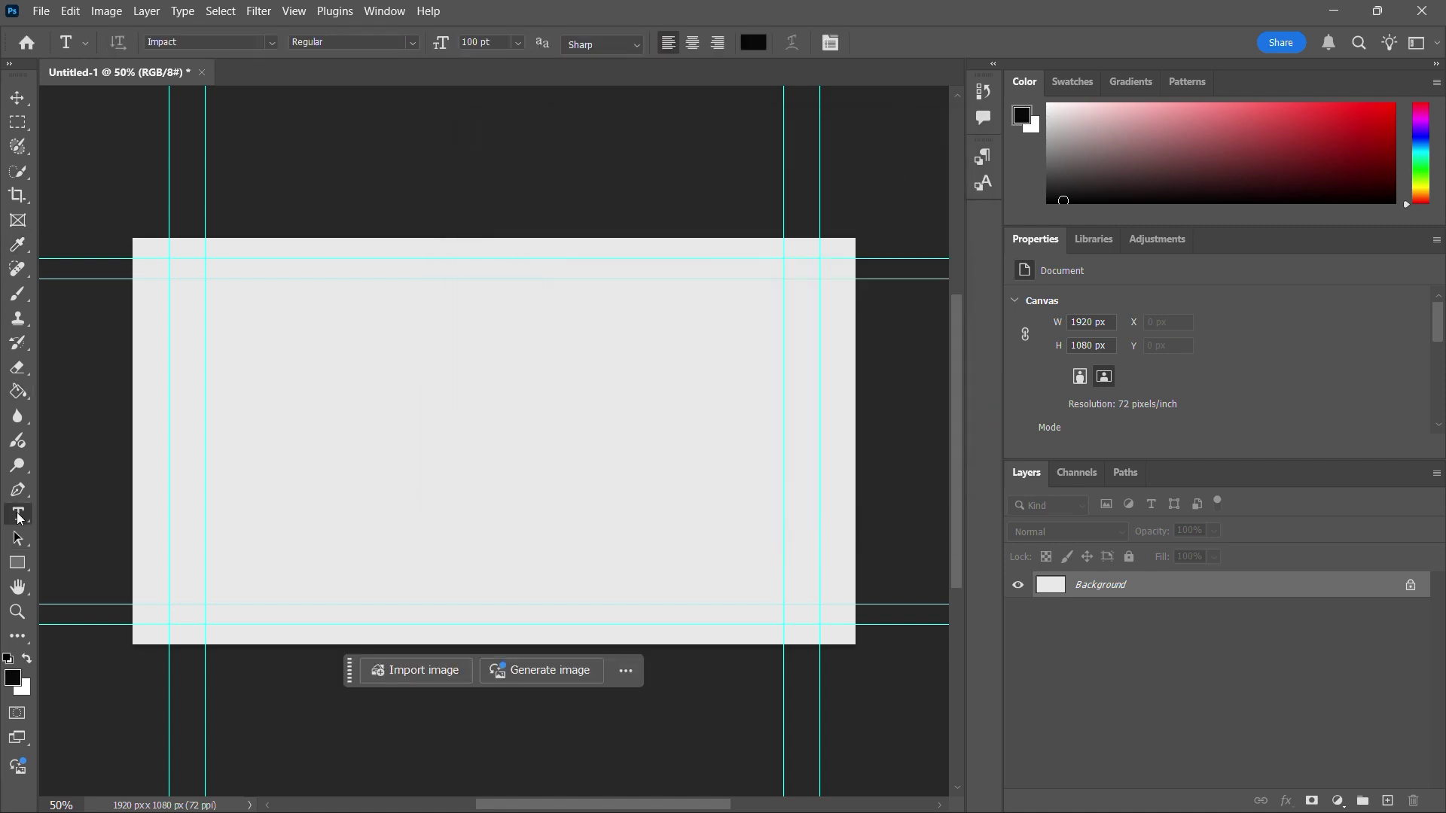
left_click(259, 415)
type("N")
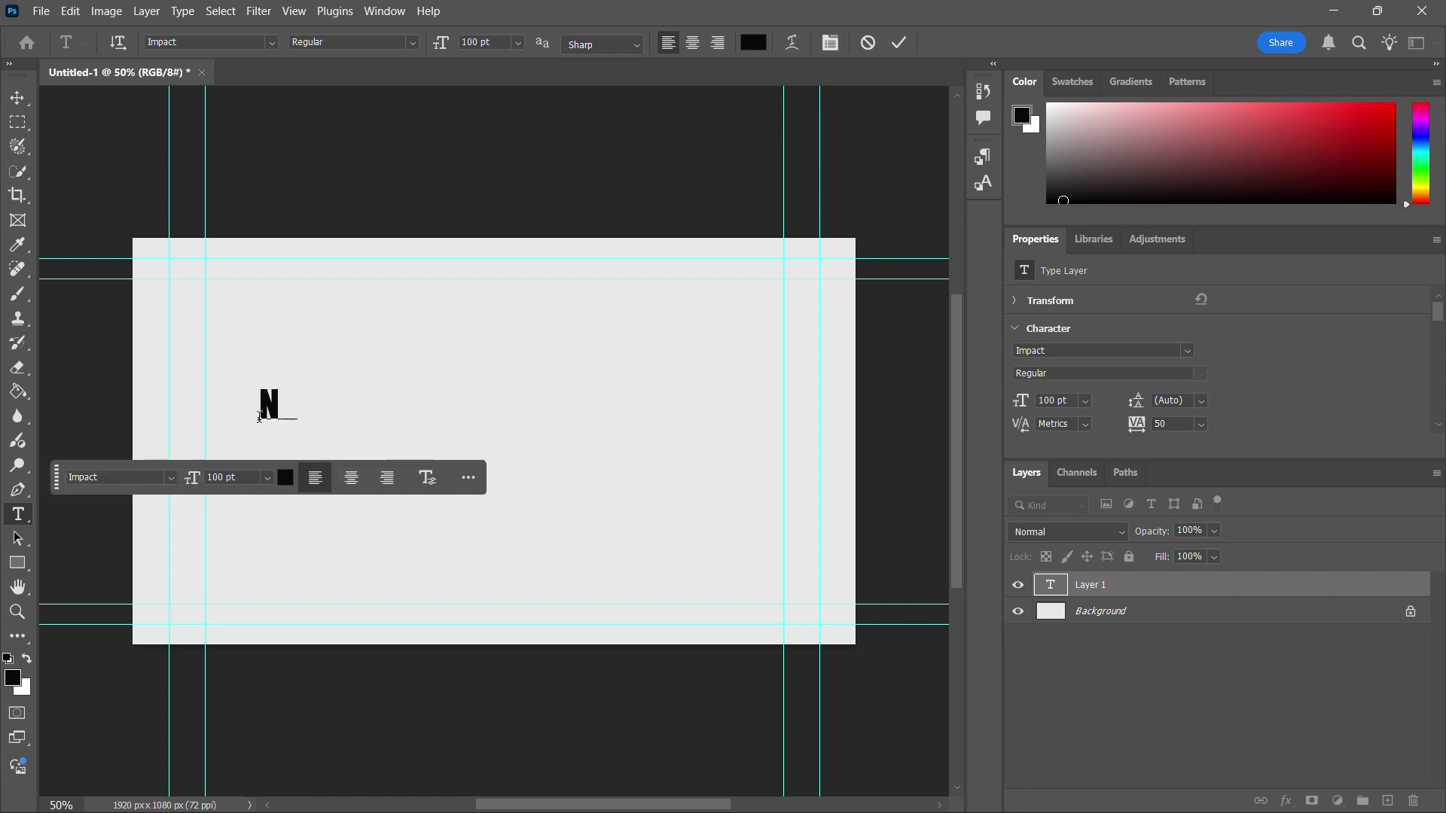
type("EWZEALAND")
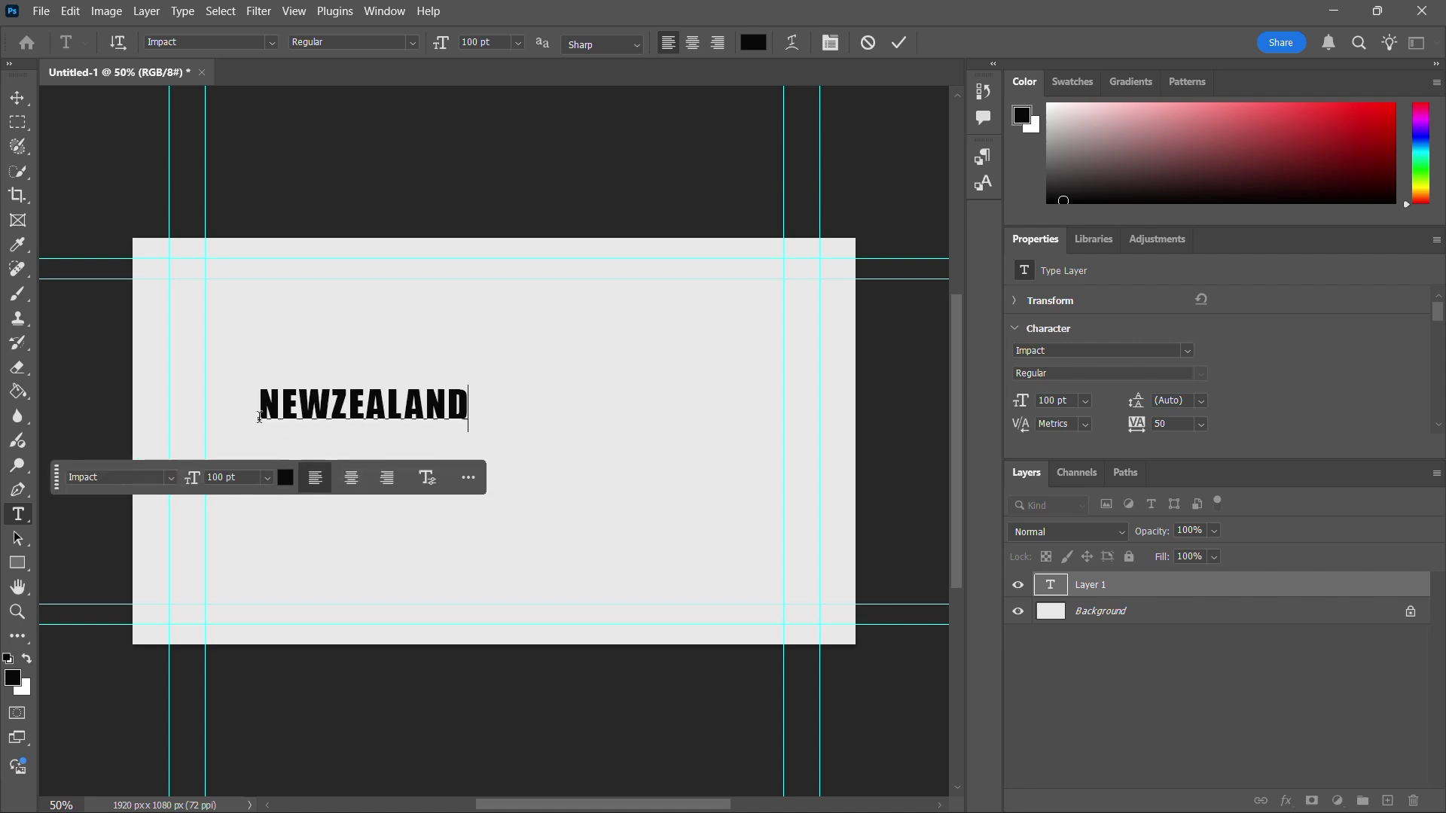
- Set the NEWZEALAND text to 300 pt and move it to the middle of the canvas
double_click(440, 395)
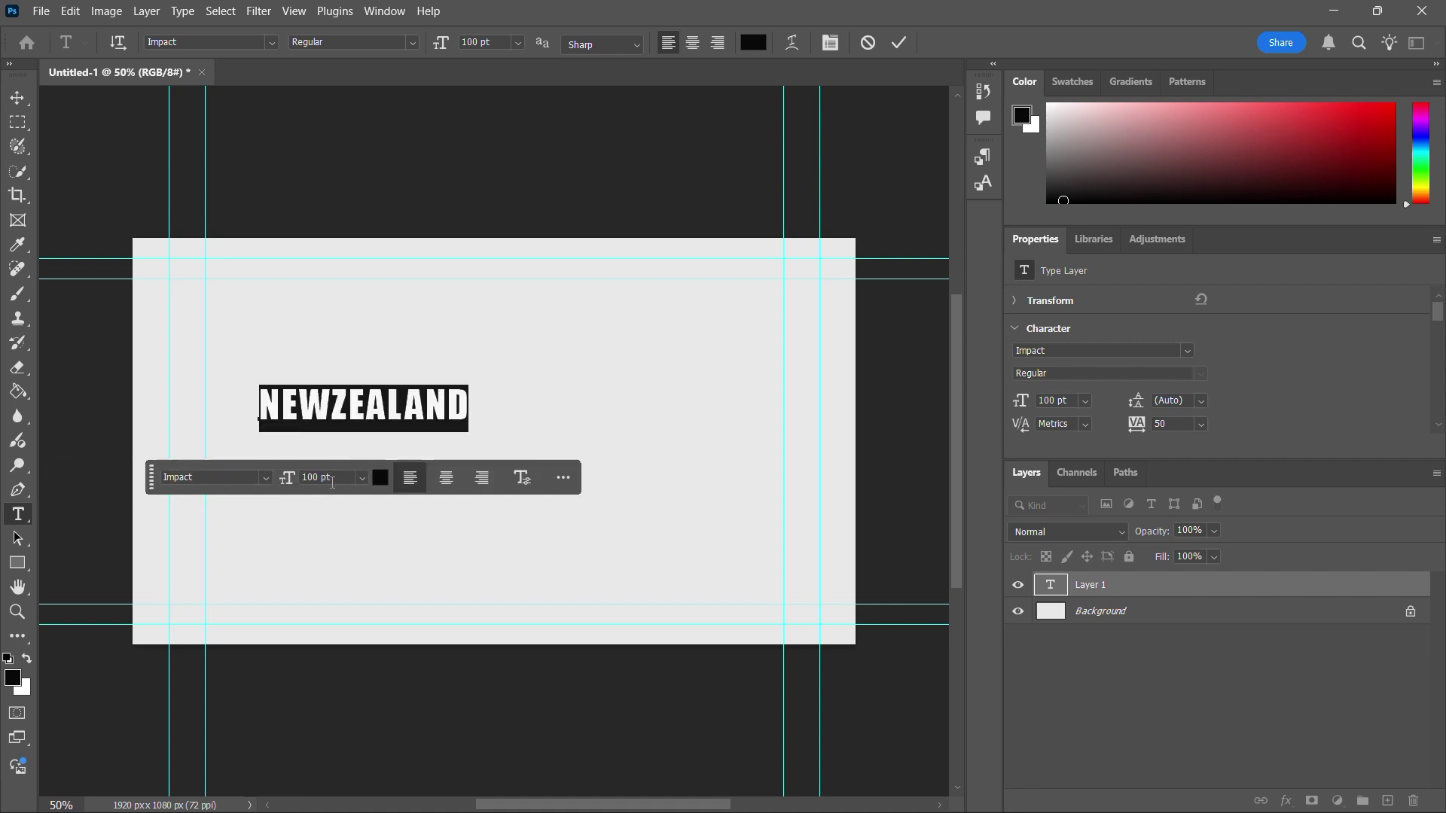
left_click(362, 478)
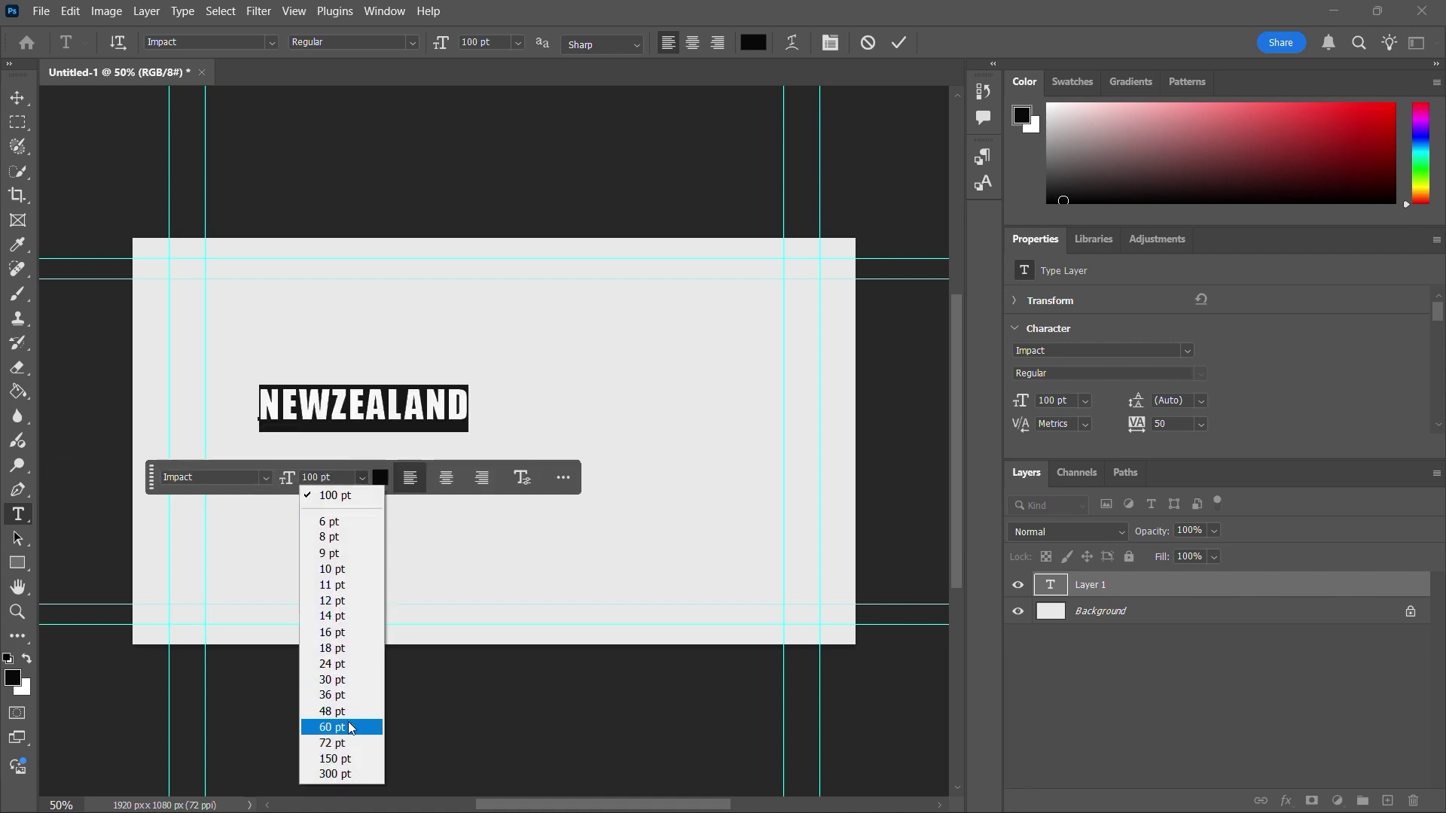
left_click(329, 774)
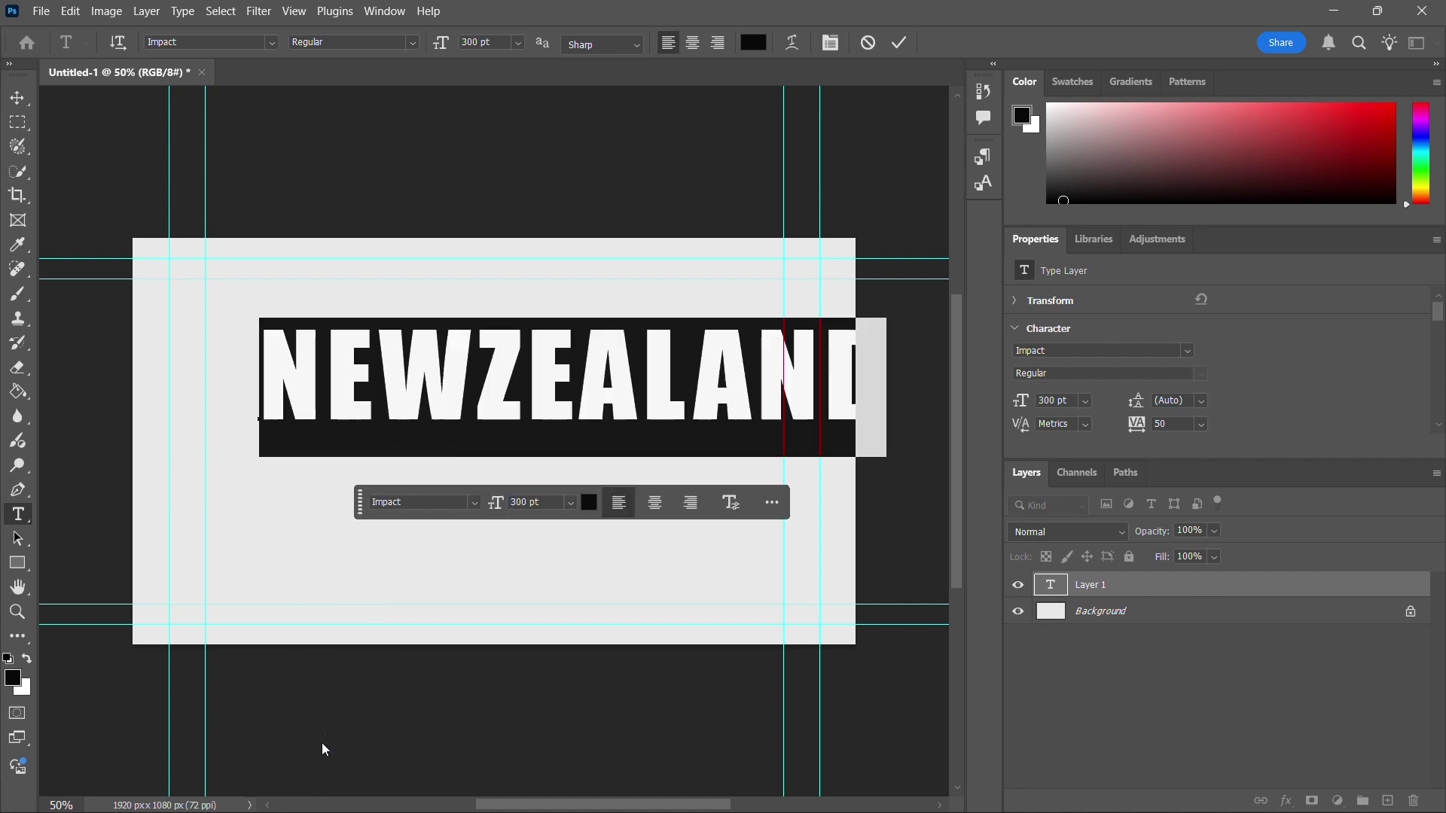
left_click(17, 97)
left_click_drag(499, 384, 426, 454)
- Set the tracking of the NEWZEALAND text to 50 in the character settings
double_click(426, 454)
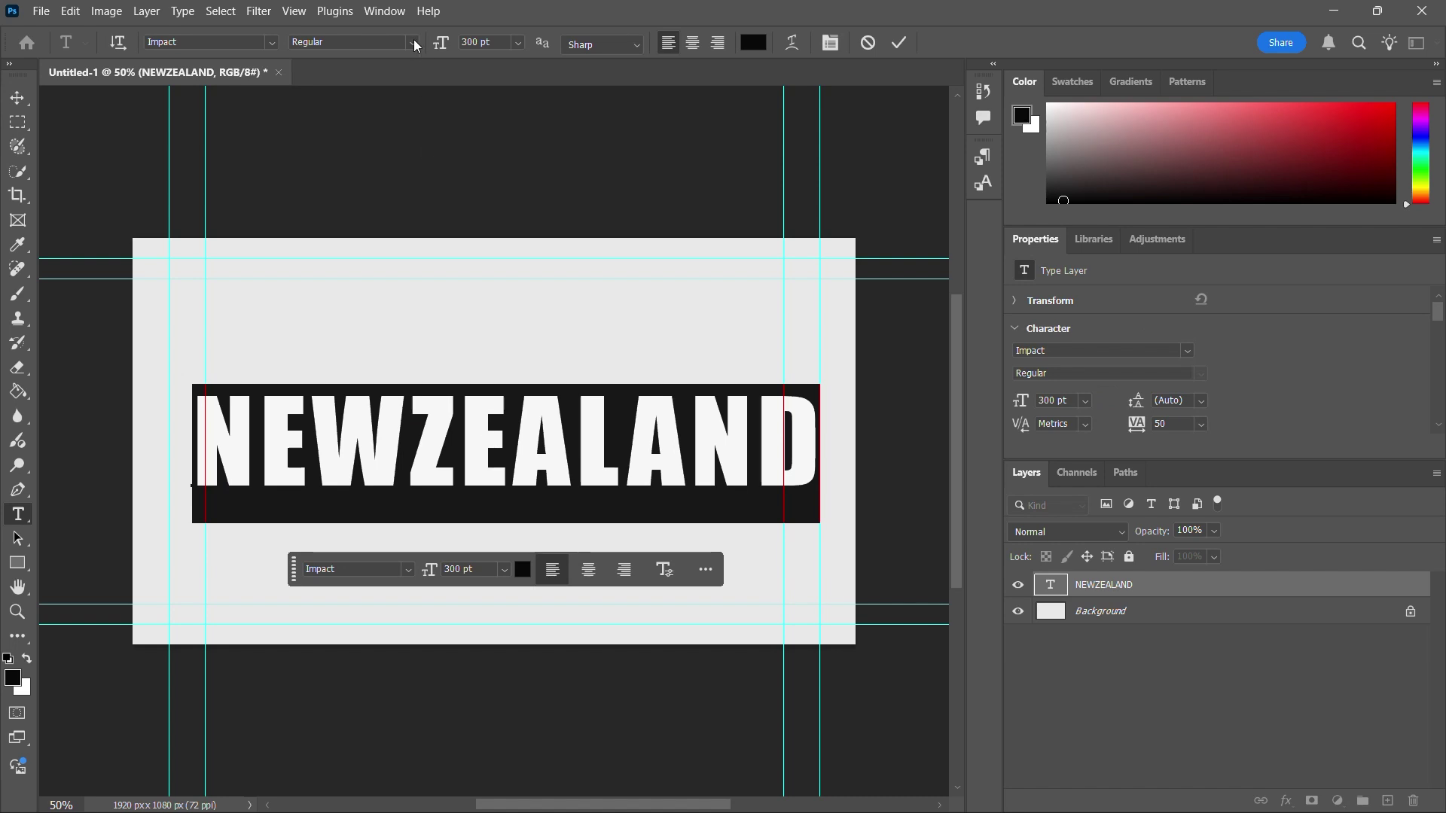
left_click(395, 14)
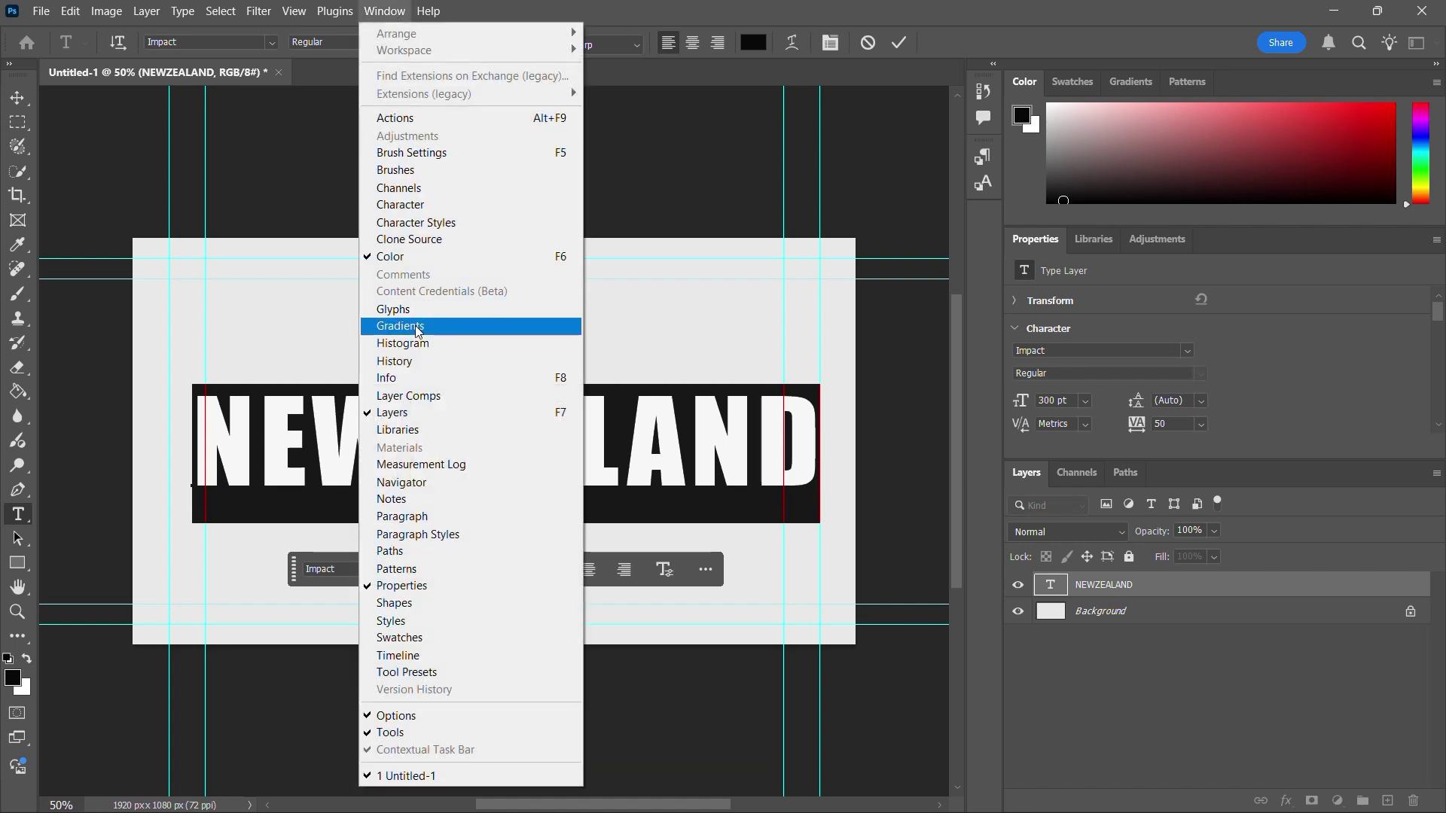
left_click(430, 211)
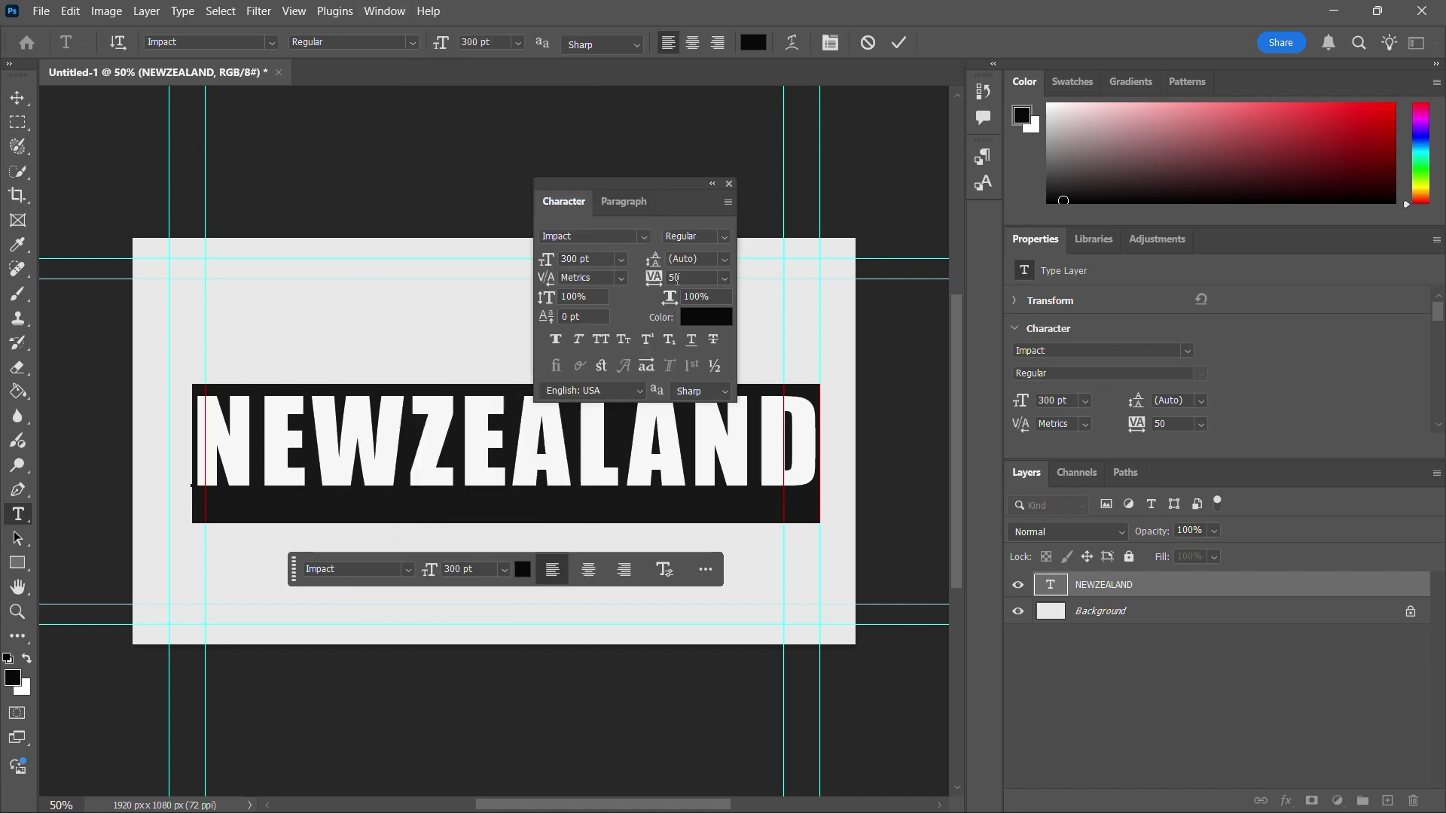
left_click(681, 278)
key("Return")
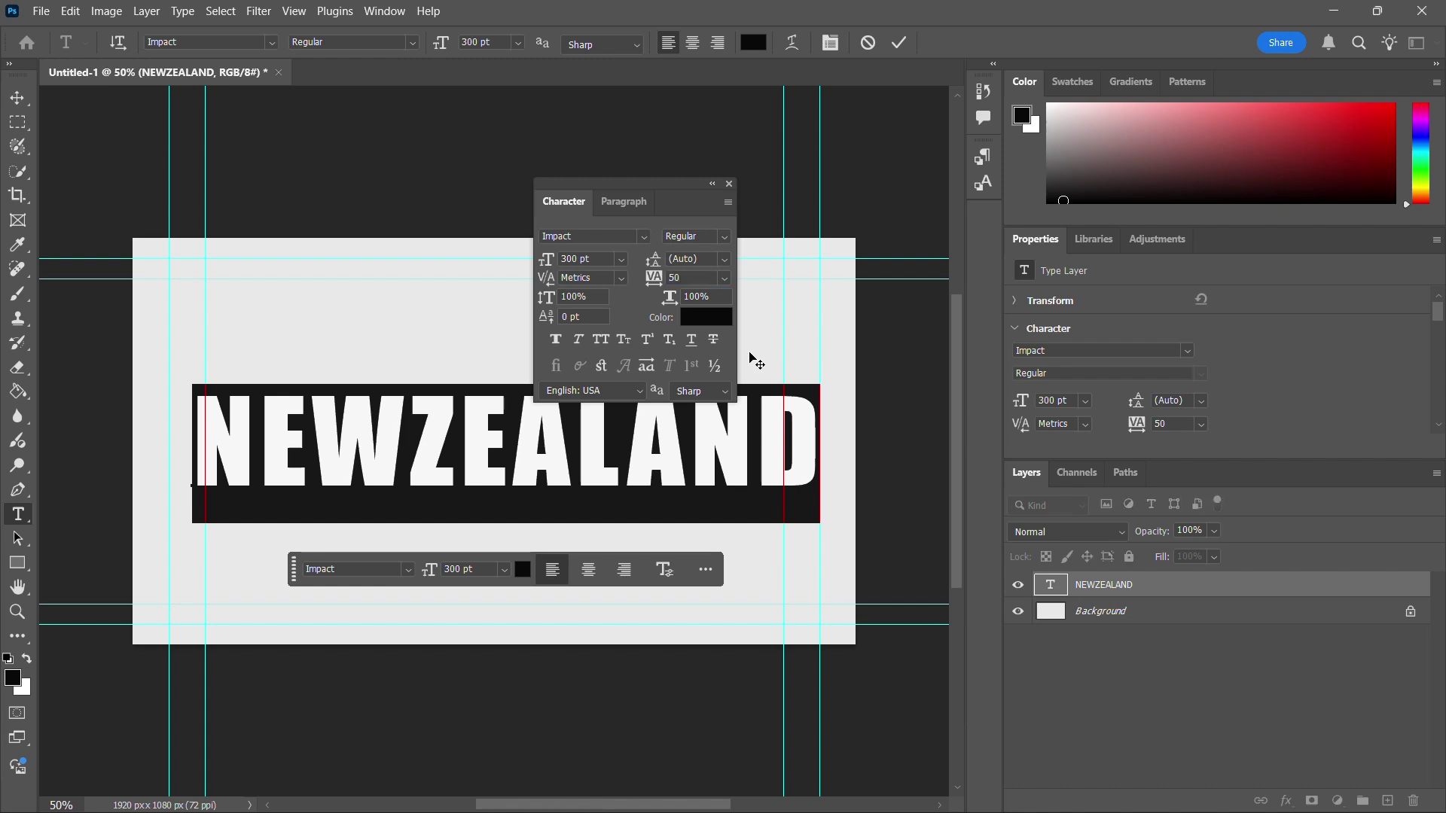
left_click(729, 185)
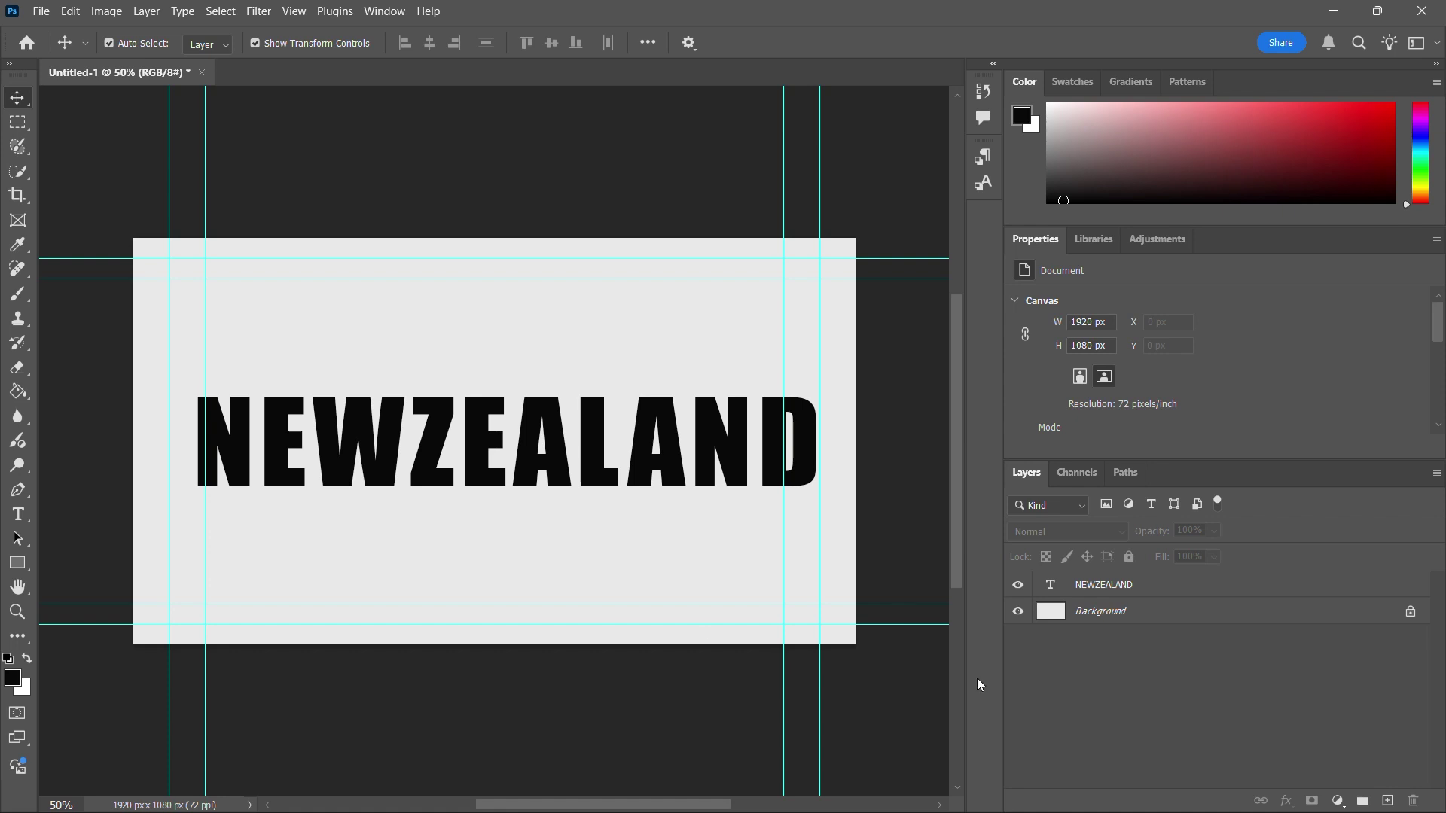
- Add a new layer and place the image "new-zealand flag no background" in it as an embedded object
left_click(1390, 801)
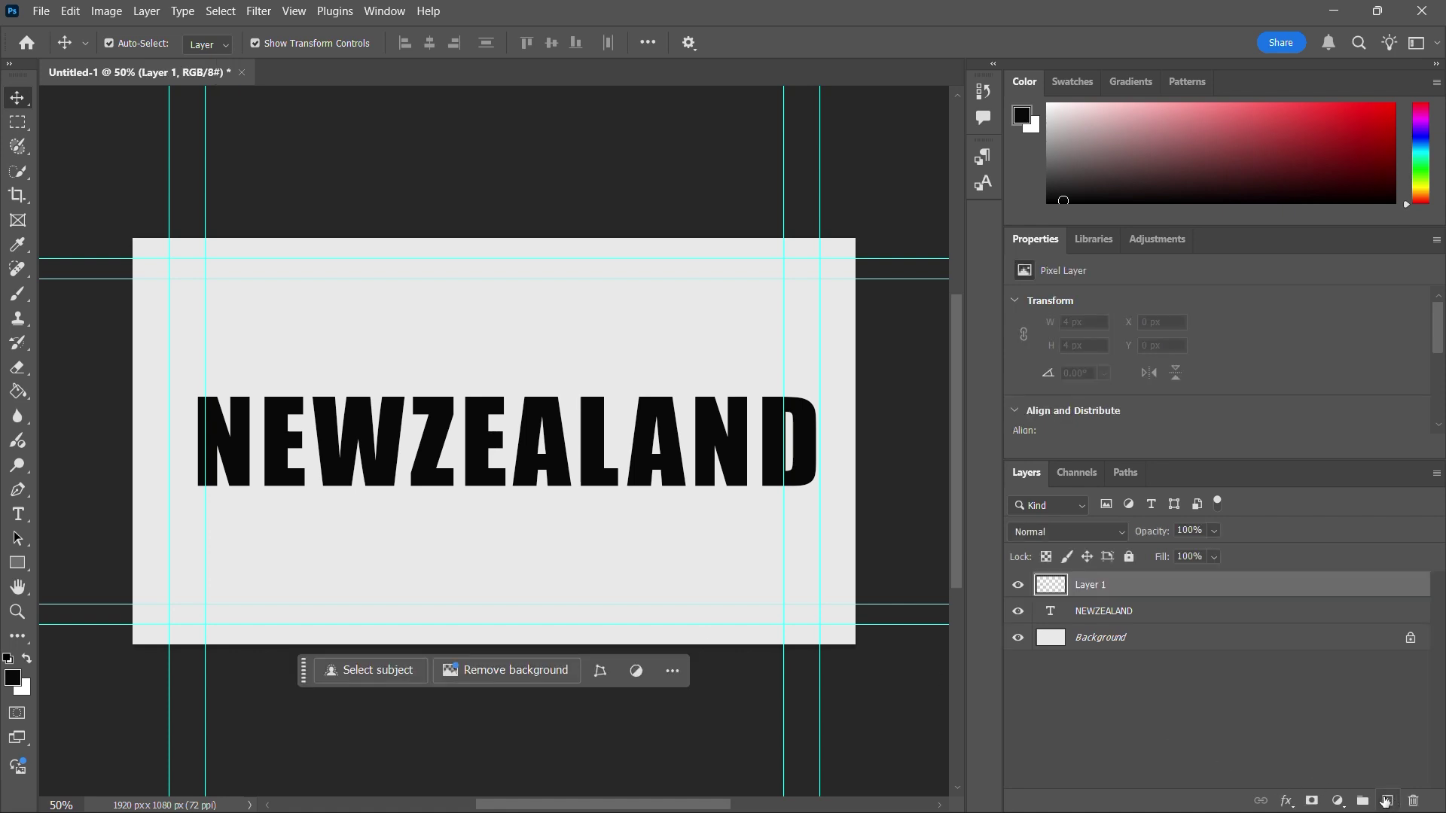
left_click(41, 11)
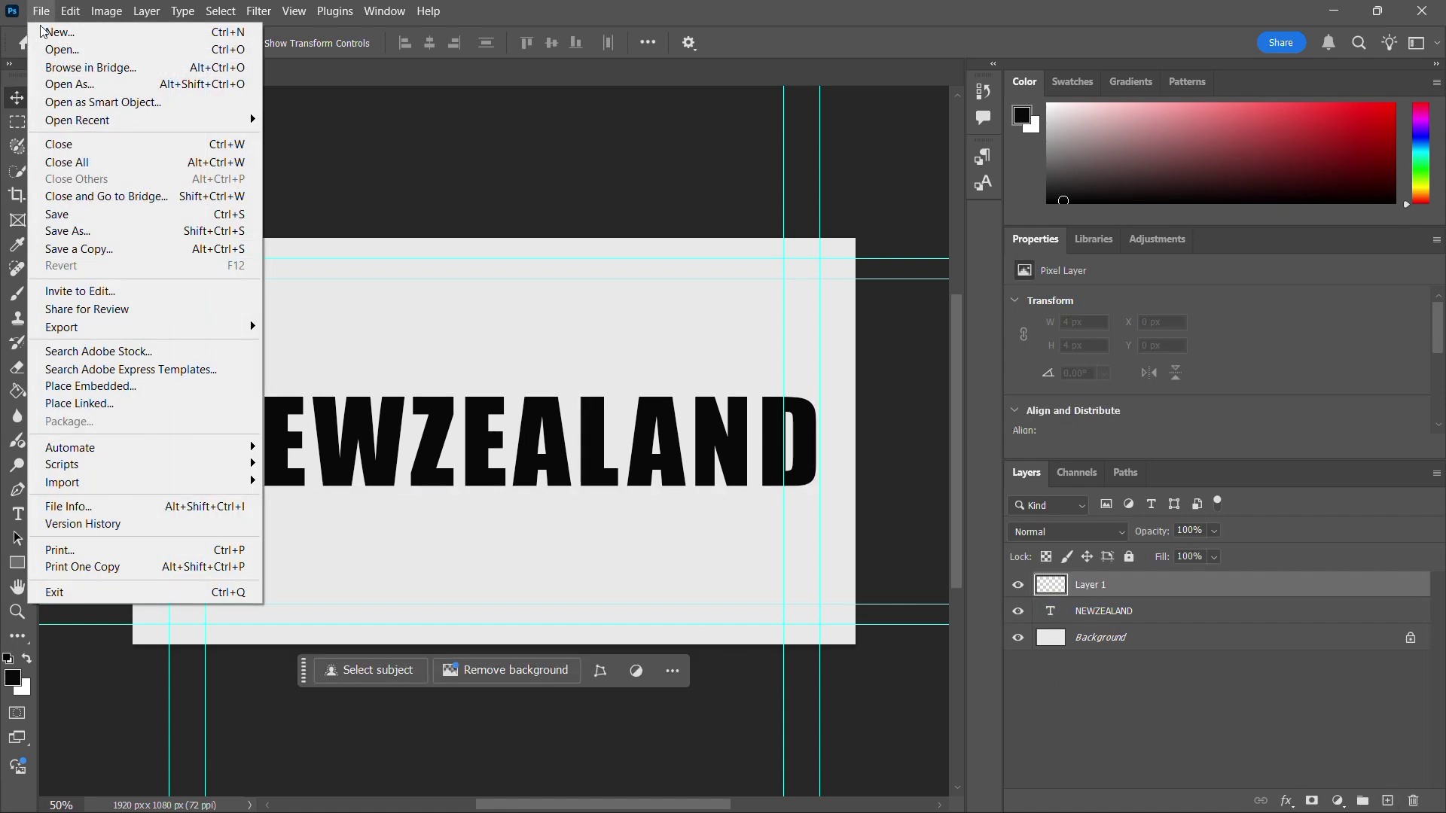
left_click(94, 387)
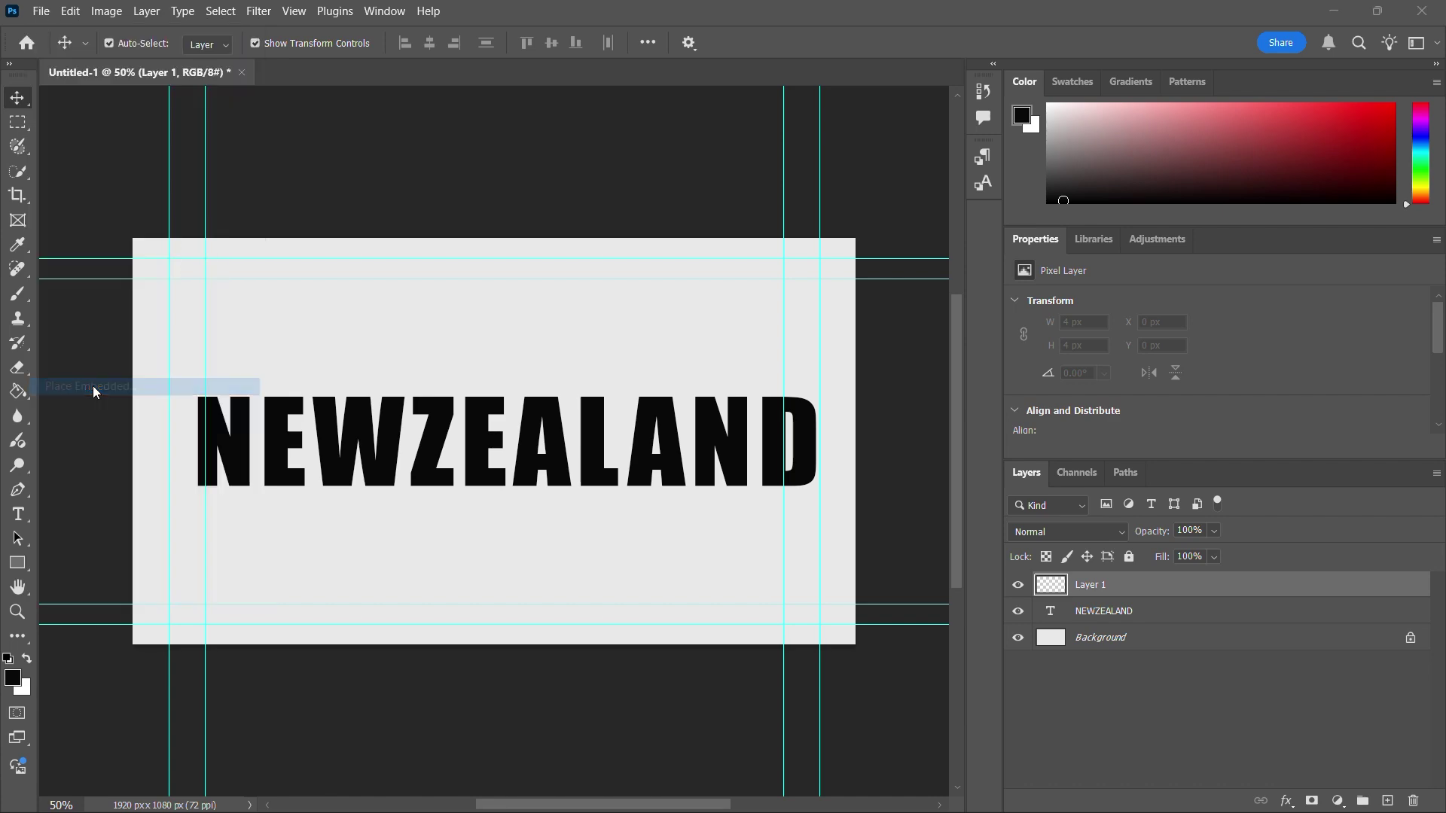
left_click(188, 304)
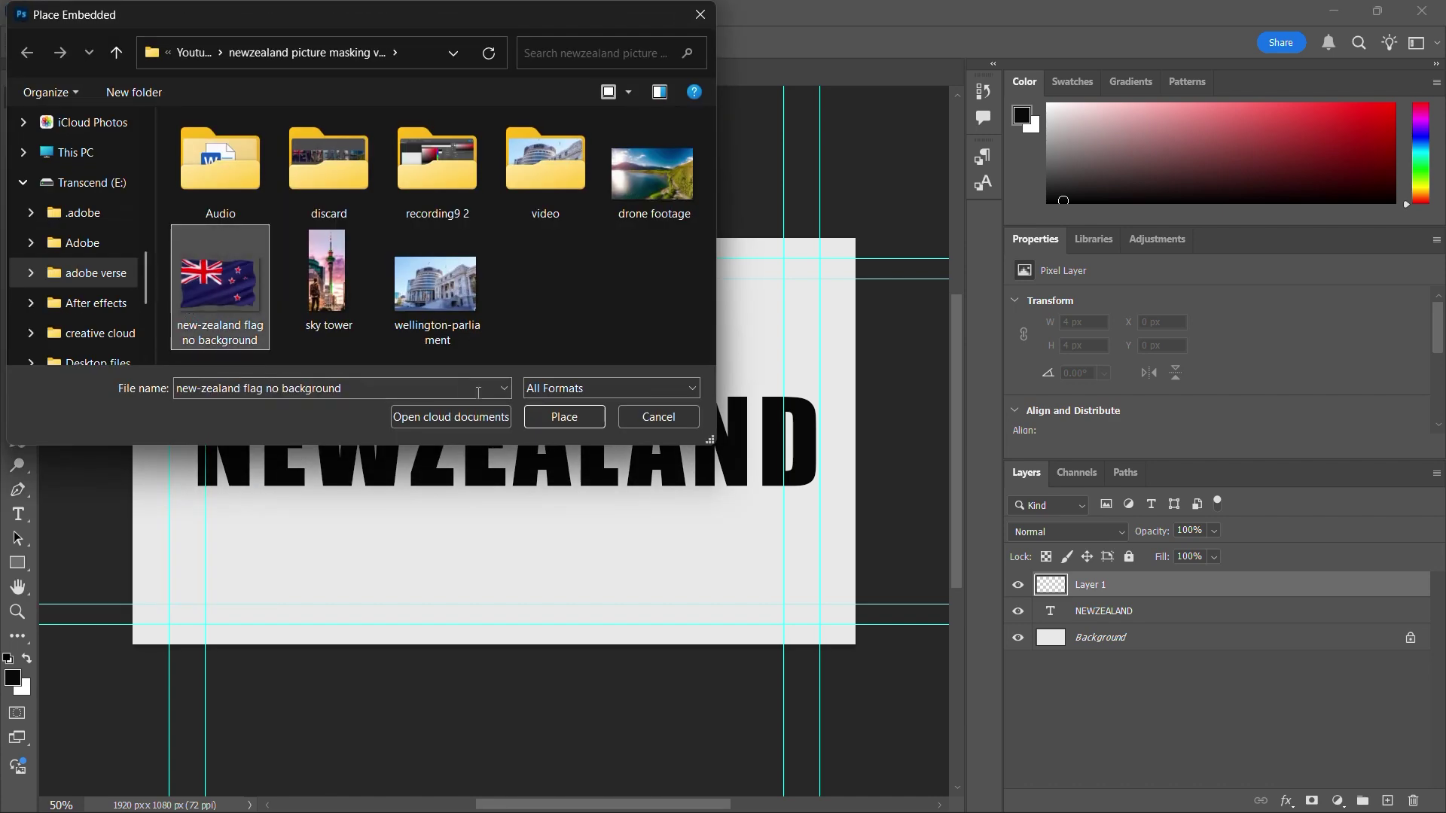
left_click(564, 417)
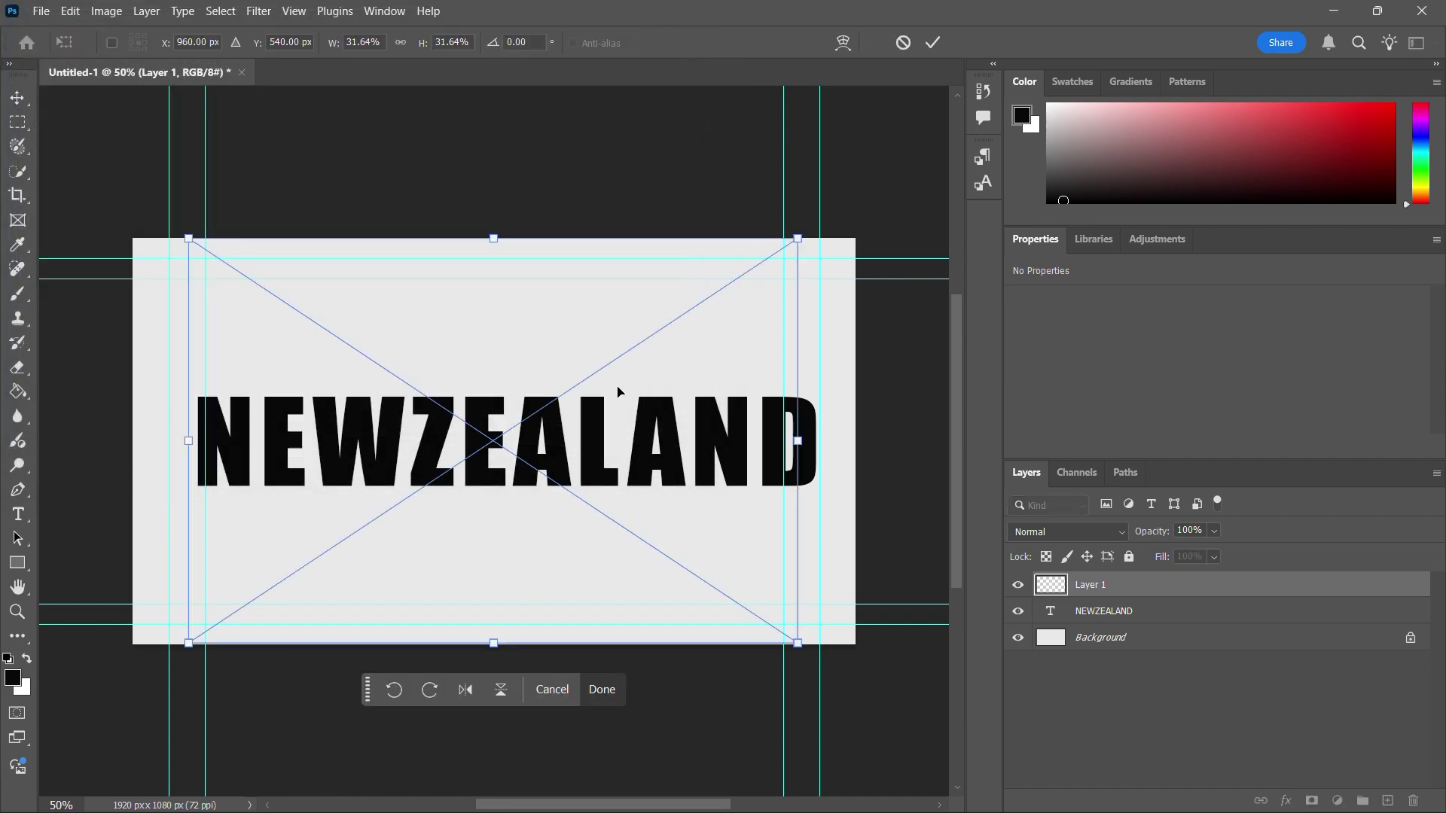
- Scale the flag down to about 570 × 365 px and position it above the letters NEW
left_click_drag(798, 643, 427, 369)
left_click_drag(345, 313, 347, 323)
key("Return")
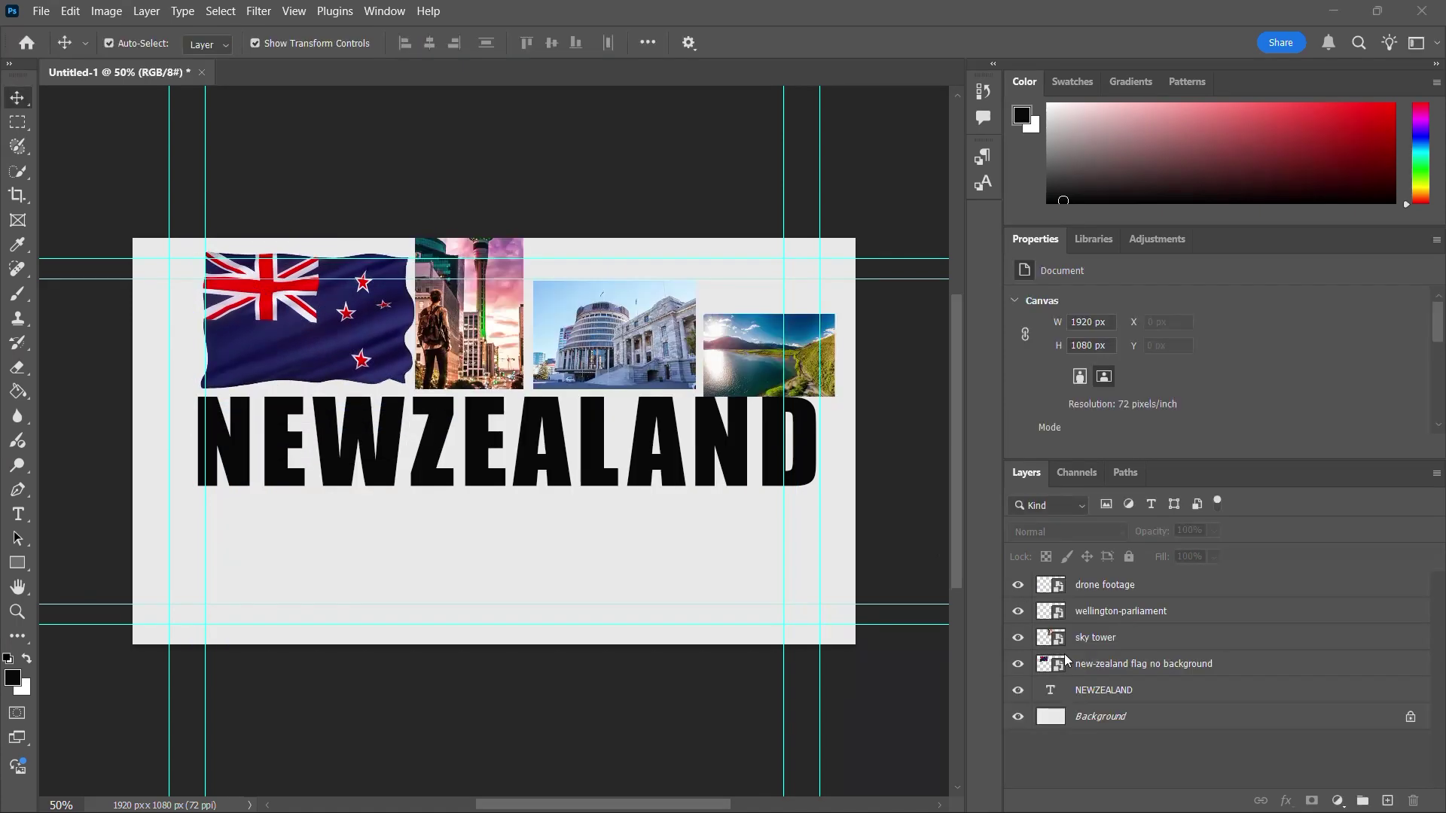
- Move the flag image down to cover the letters NEW, at about X 160 px, Y 391 px
left_click(1102, 665)
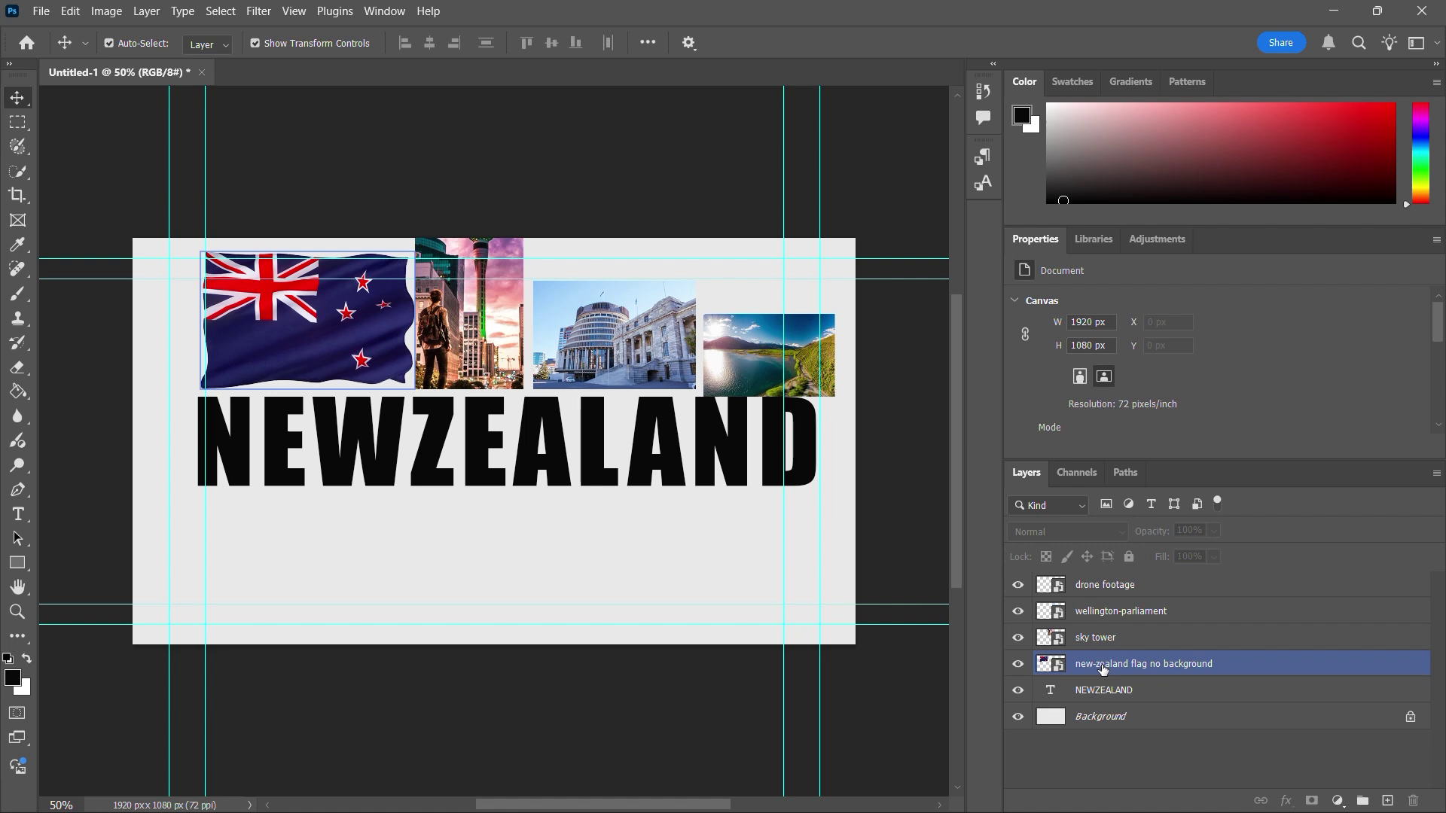
left_click_drag(321, 322, 313, 469)
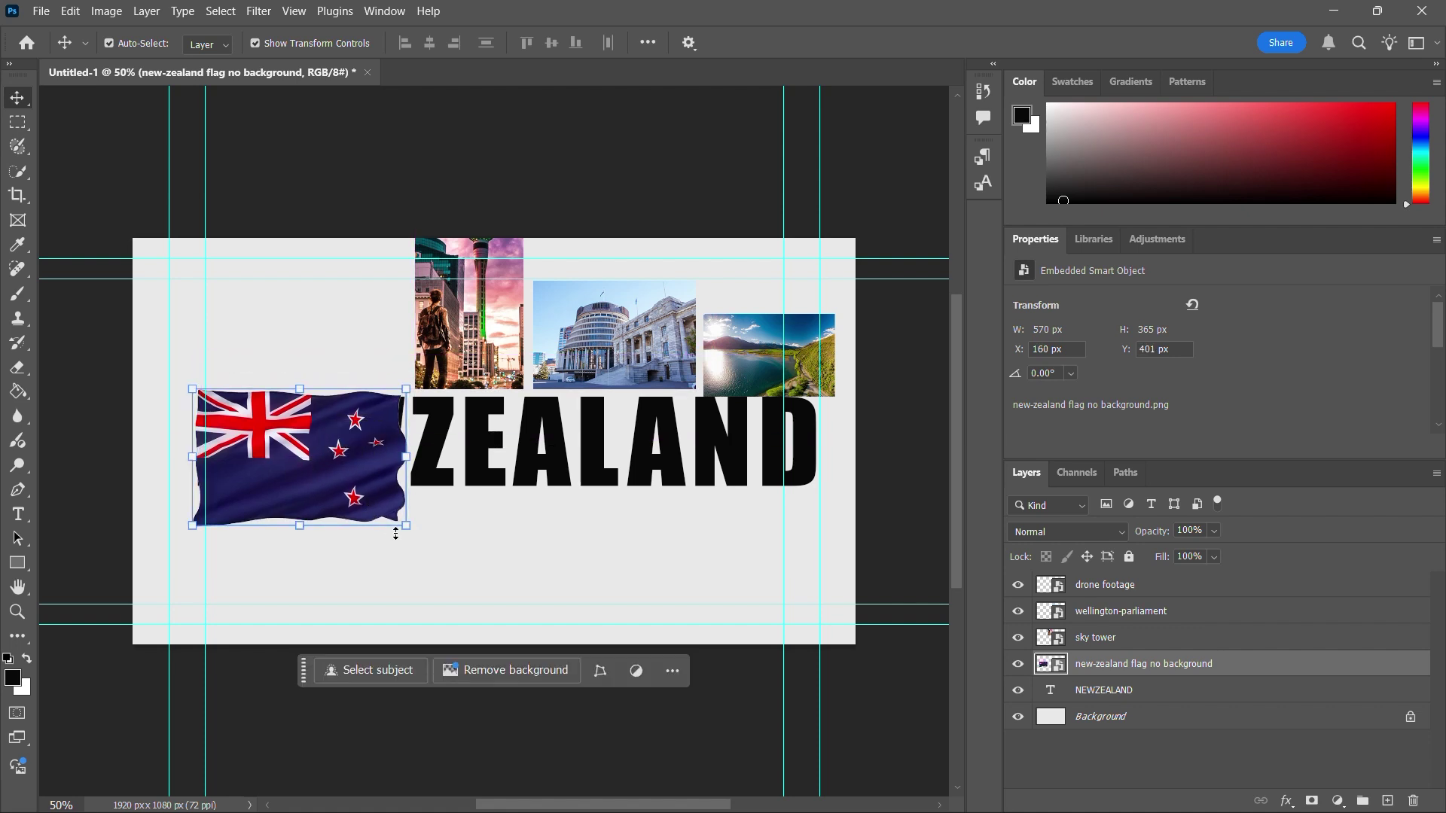
key("ctrl+t")
mouse_move(405, 529)
left_mouse_down()
mouse_move(395, 515)
mouse_move(404, 530)
left_mouse_up()
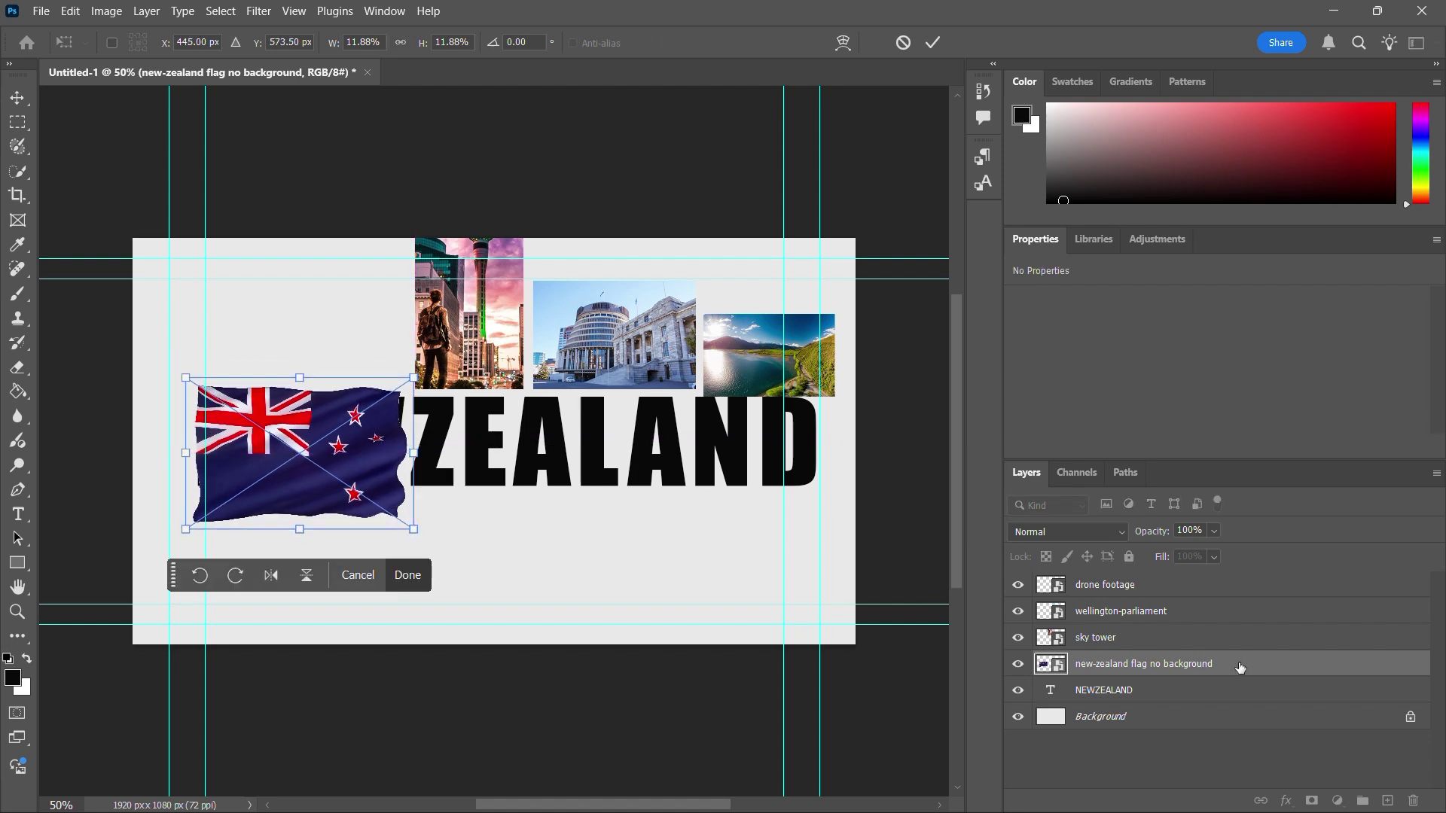
key("Return")
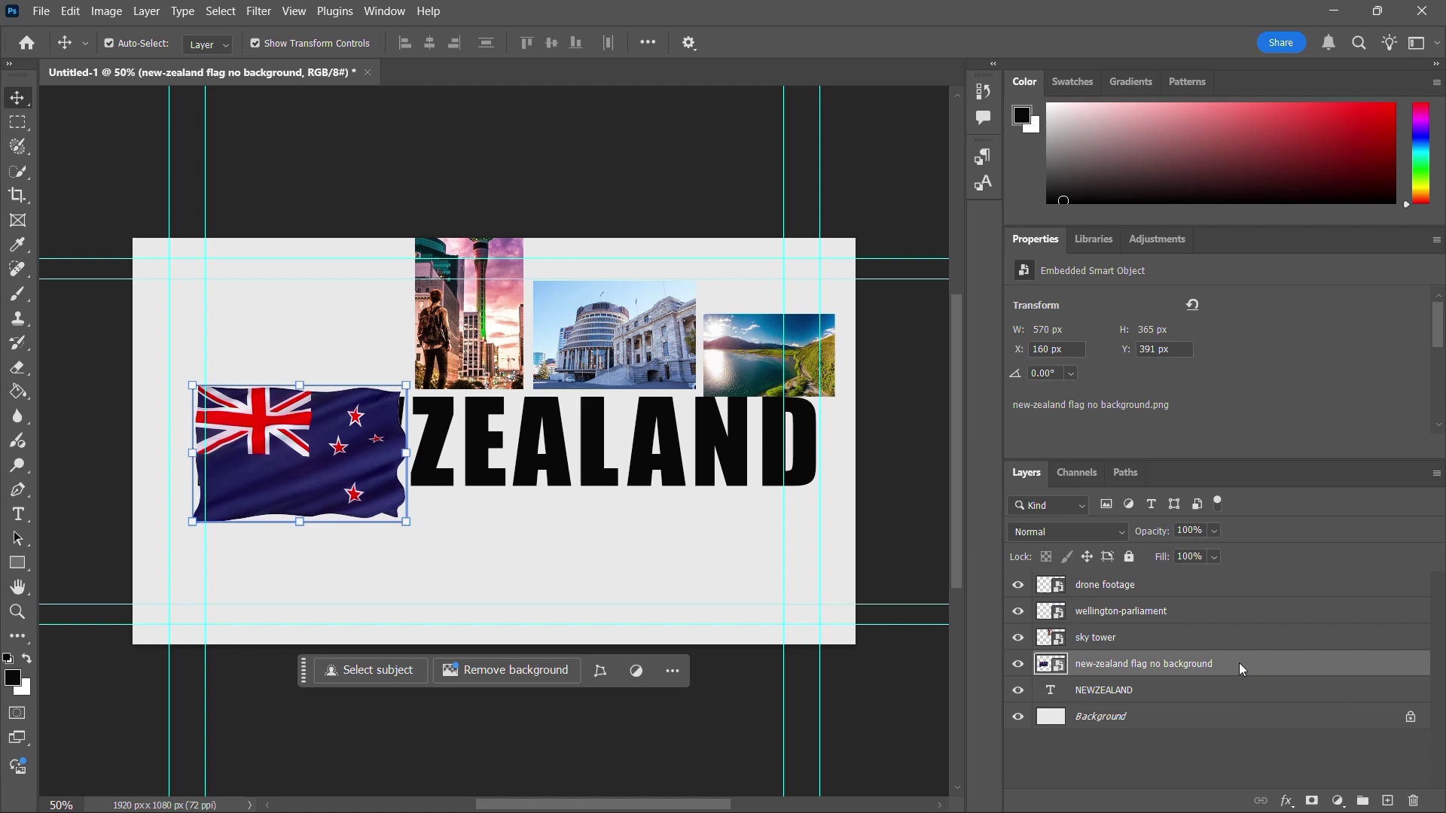
- Clip the flag layer to the NEWZEALAND text with a clipping mask
right_click(1239, 663)
left_click(1264, 630)
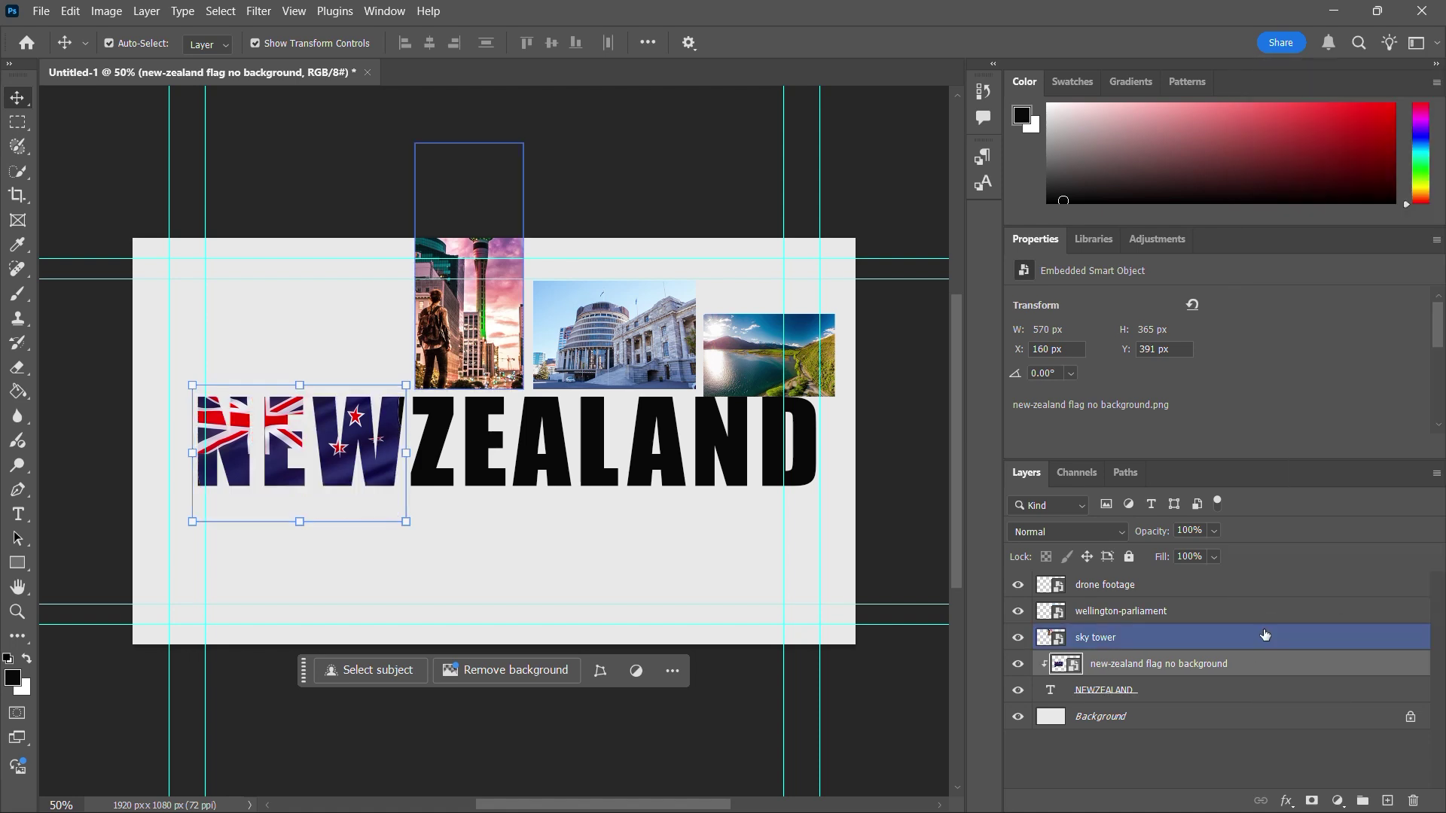
left_click(617, 30)
- Move the sky tower image over the letters ZE, at about X 705 px, Y 54 px, and clip it to the text
left_click(1113, 637)
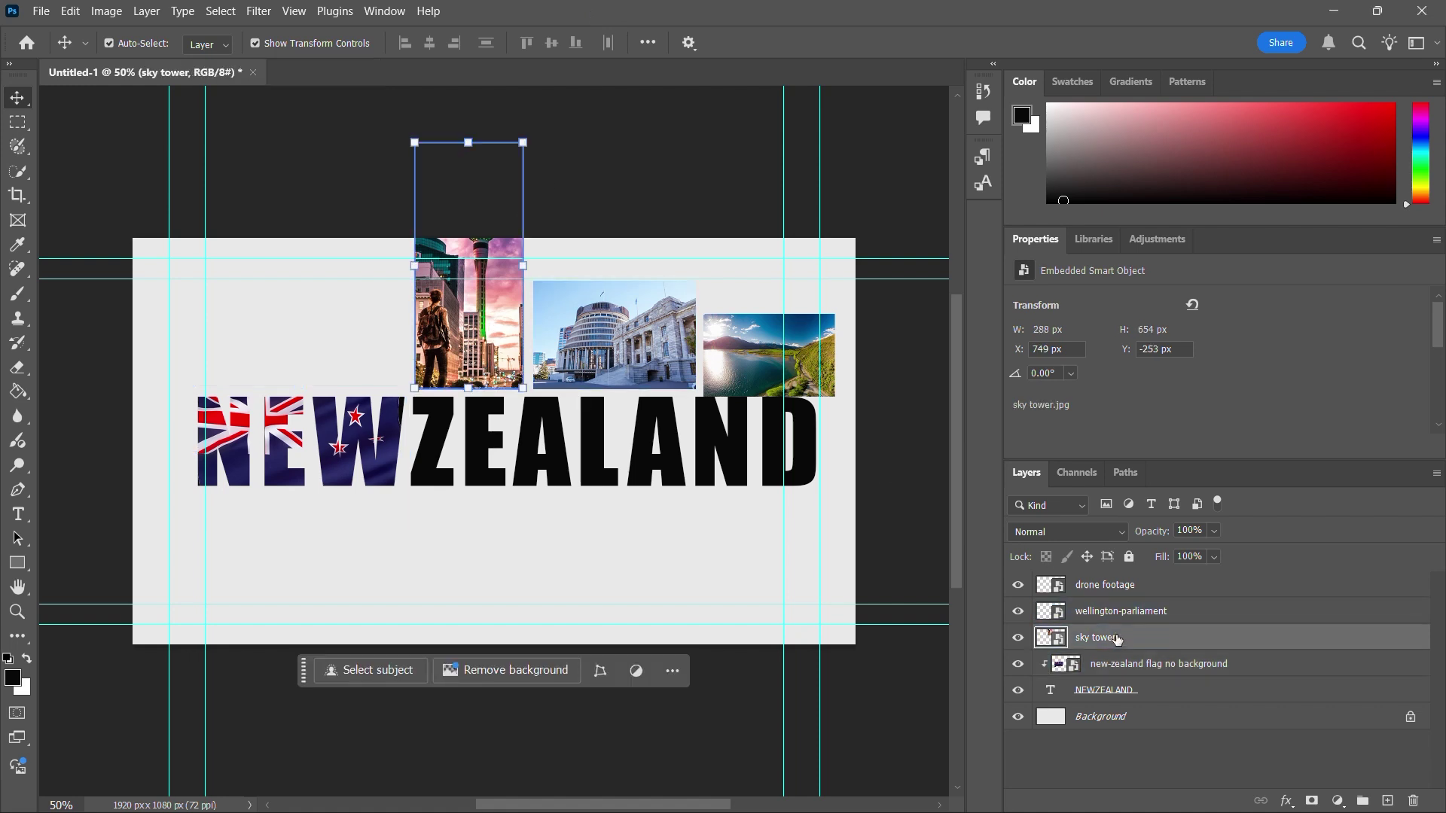
left_click_drag(479, 328, 463, 443)
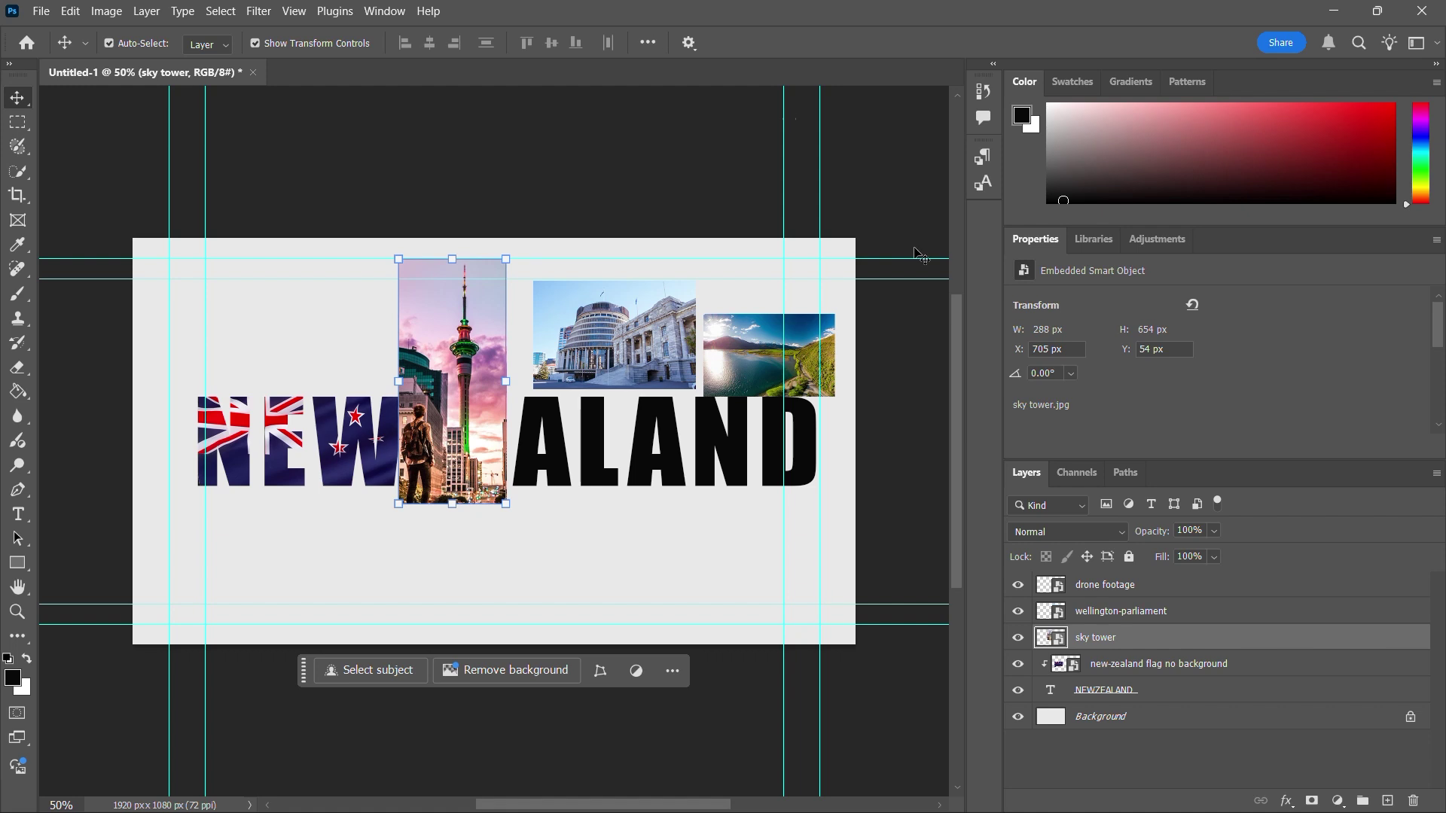
right_click(1134, 639)
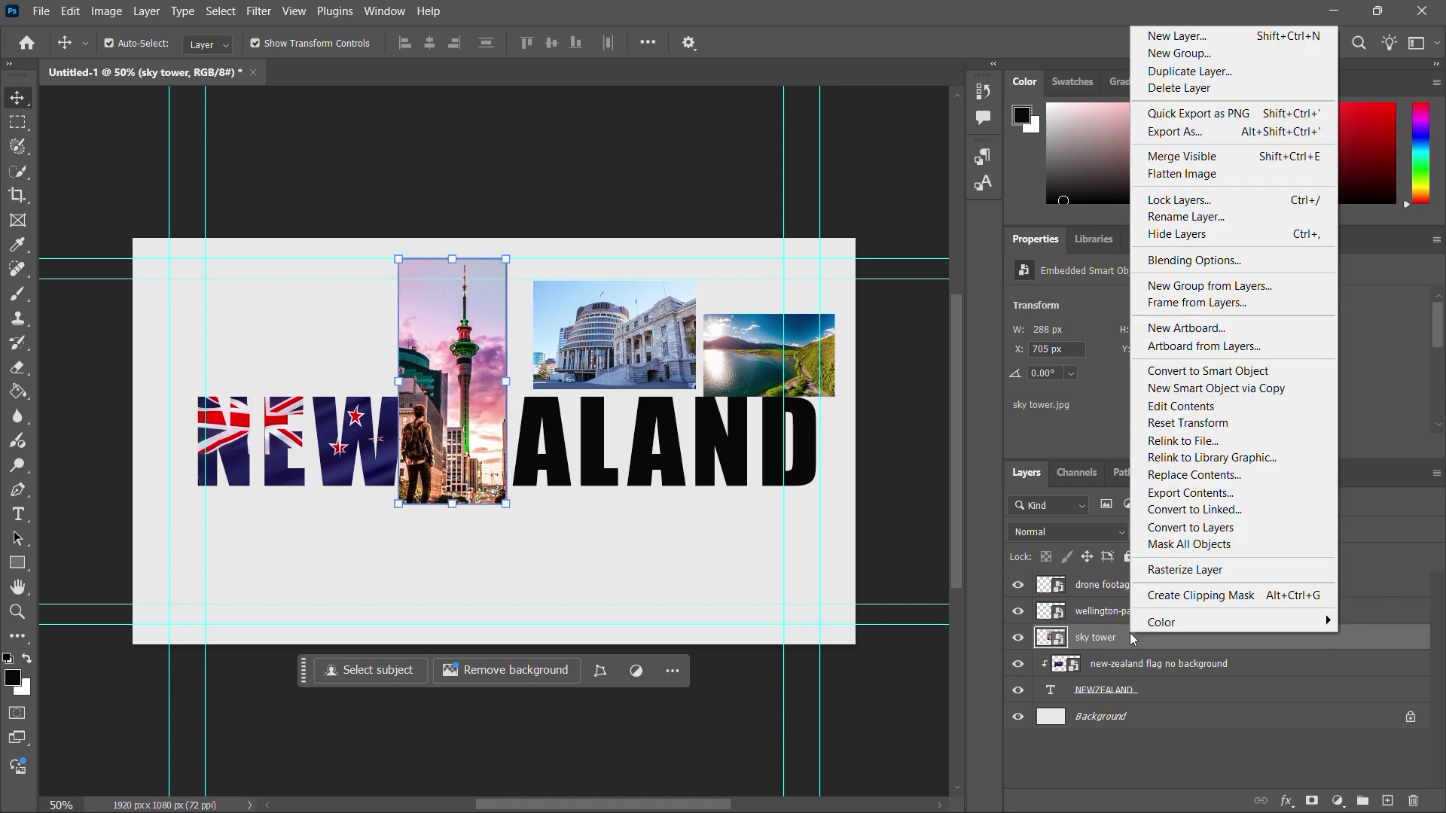
left_click(1163, 596)
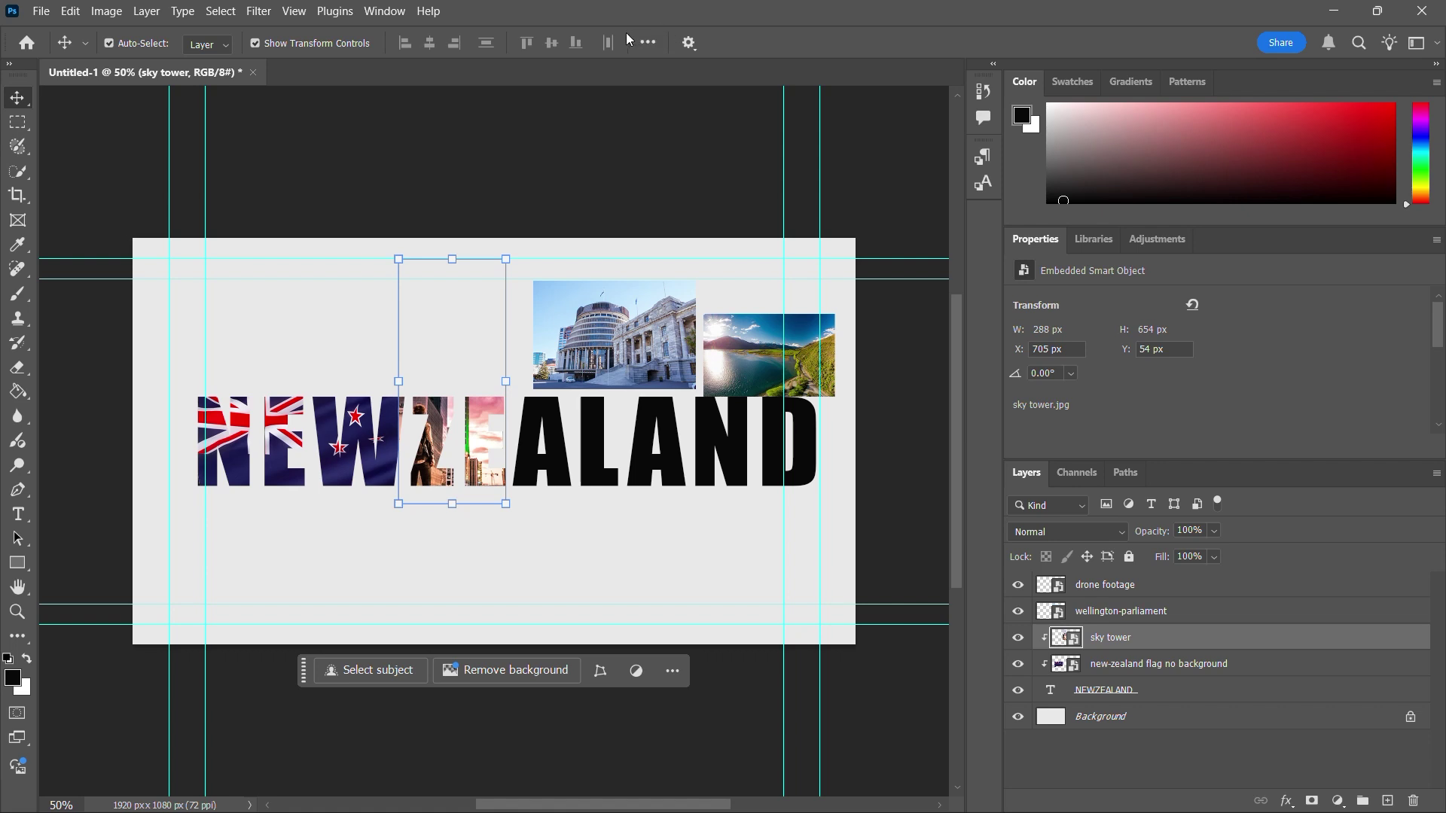
- Duplicate the sky tower layer and release the clipping mask of the copy
right_click(1098, 646)
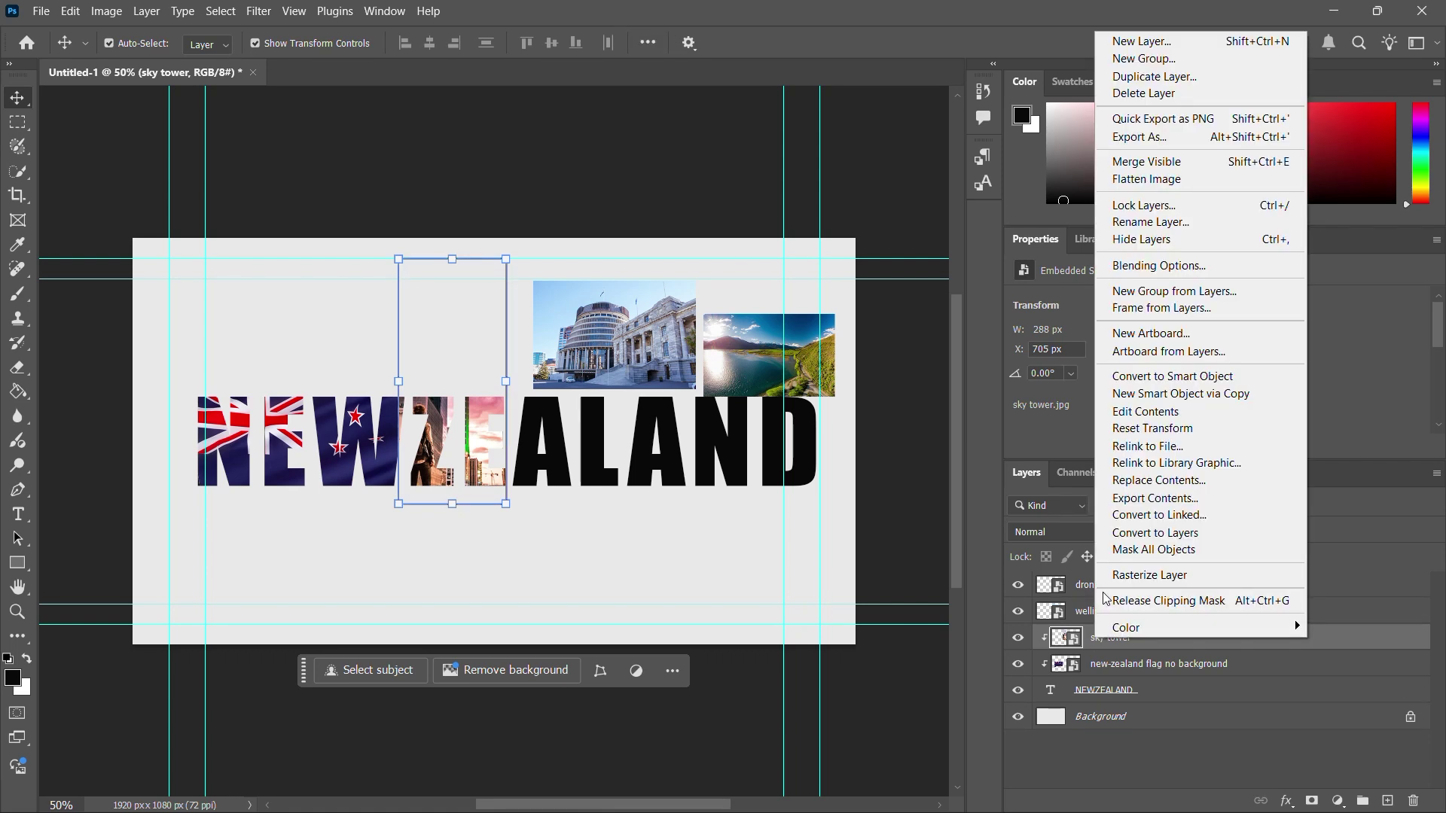
left_click(1140, 78)
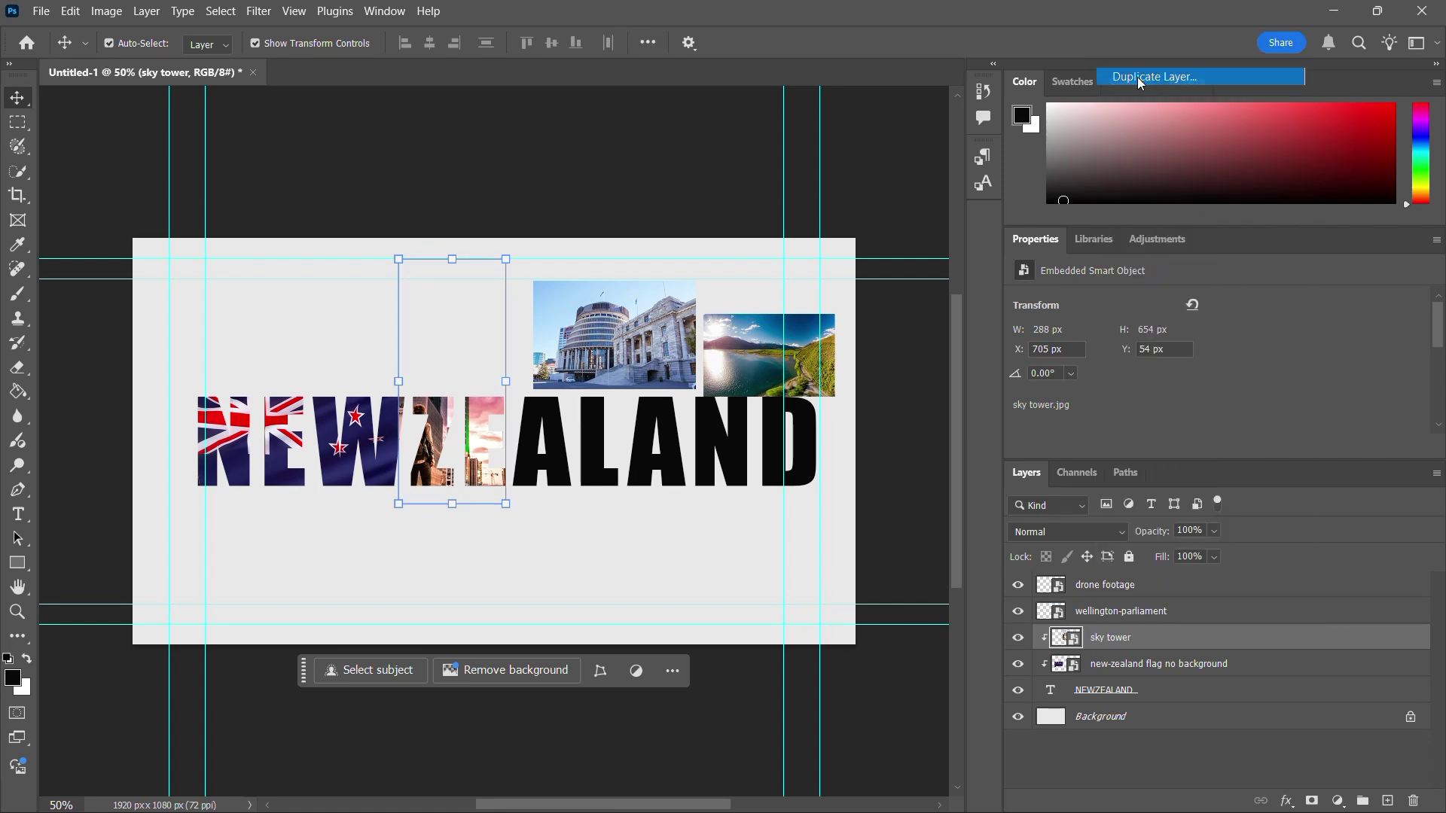
key("Return")
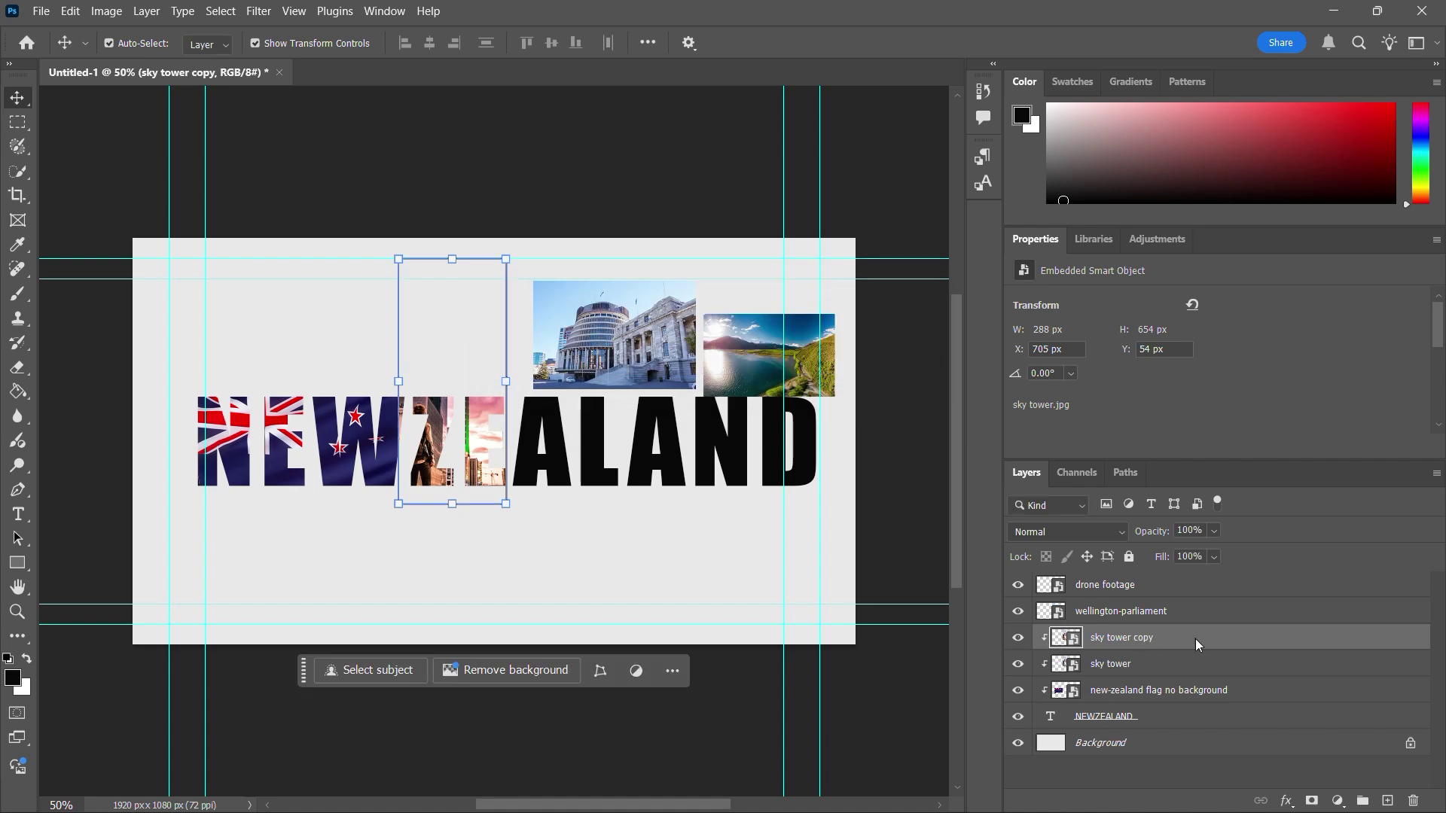
right_click(1196, 638)
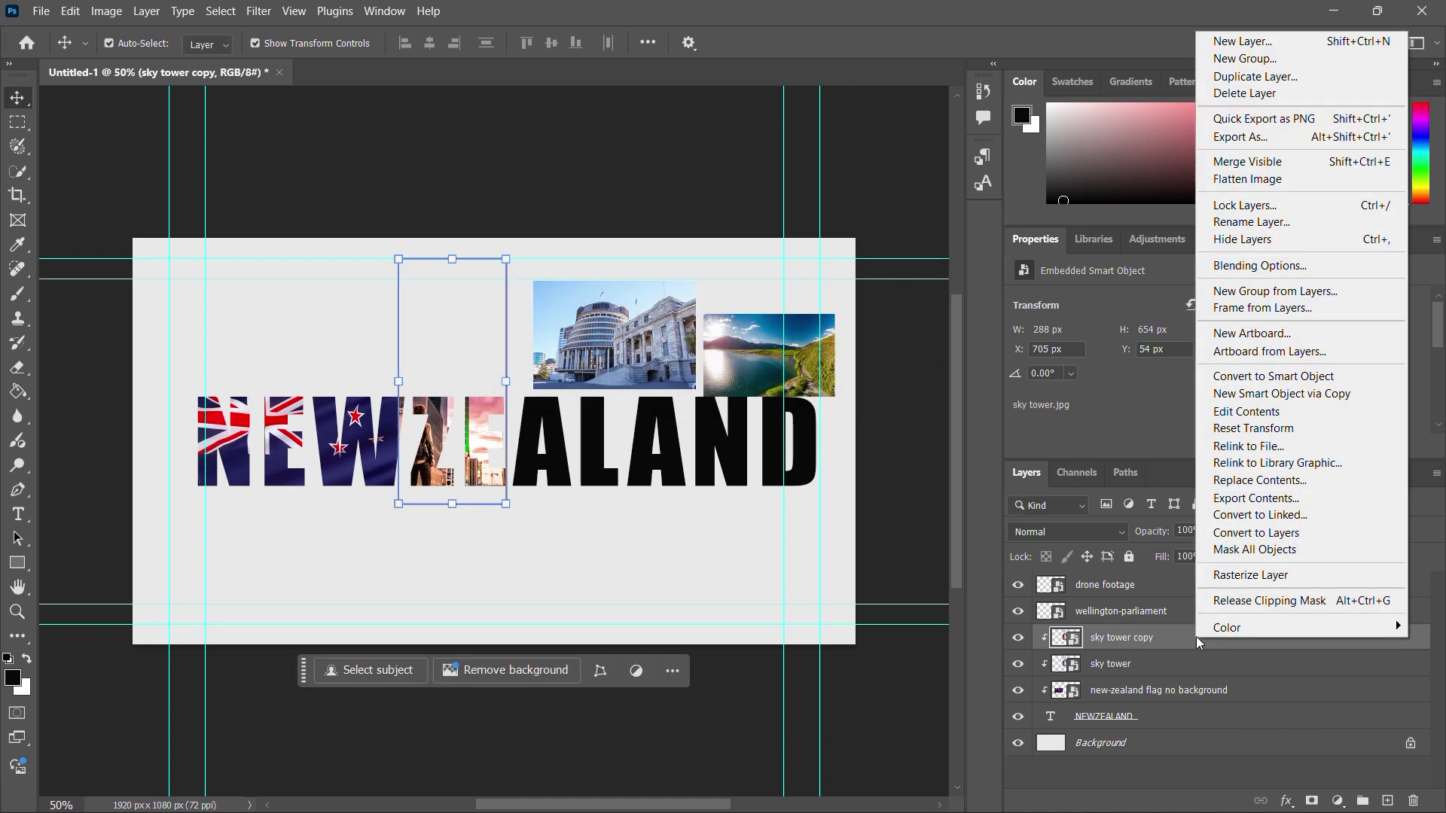
left_click(1223, 605)
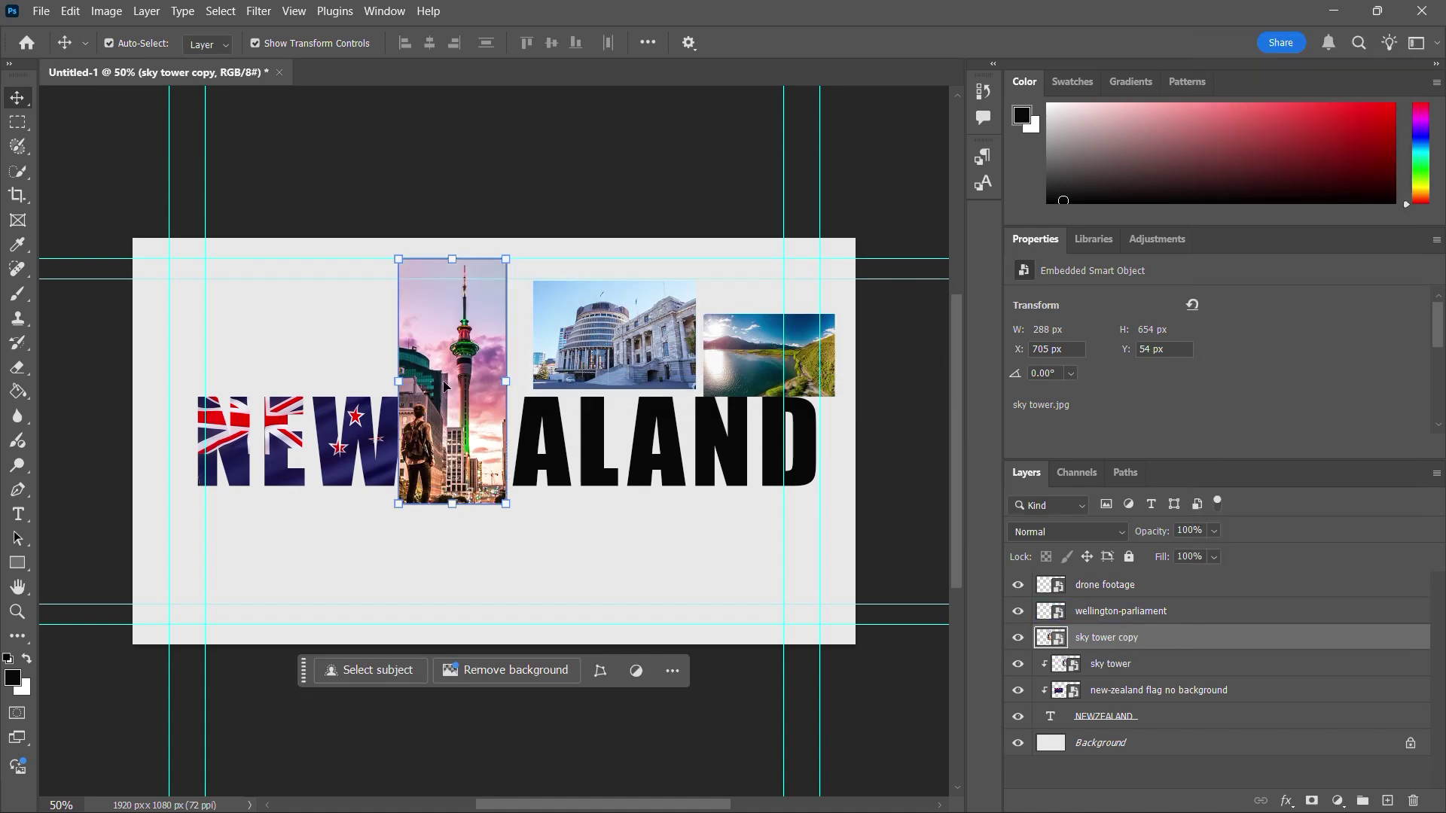
- Activate the Quick Selection tool for the sky tower copy layer and set its brush size to 6 px
key("alt+Tab")
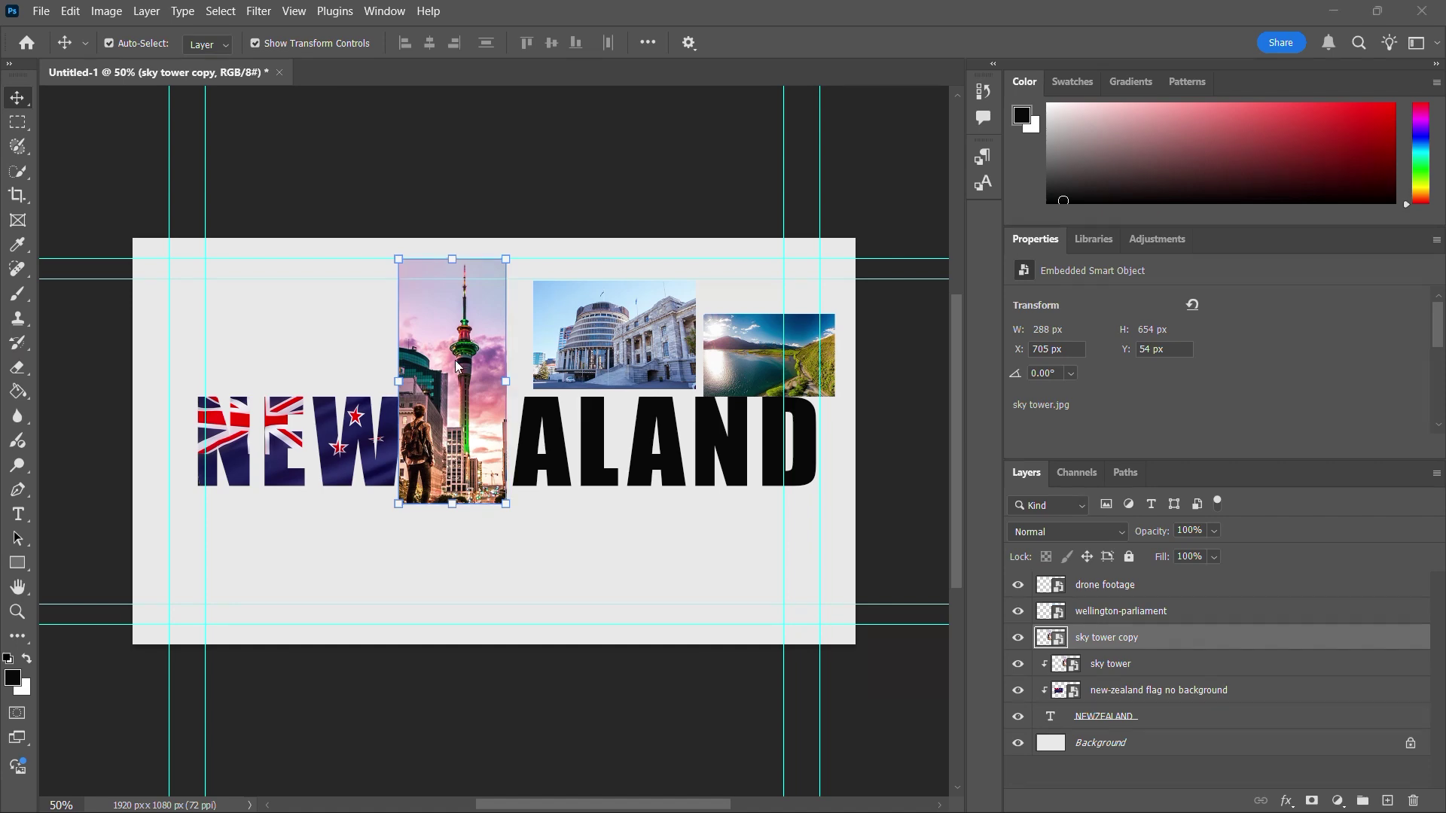
scroll(459, 367, "up", 1)
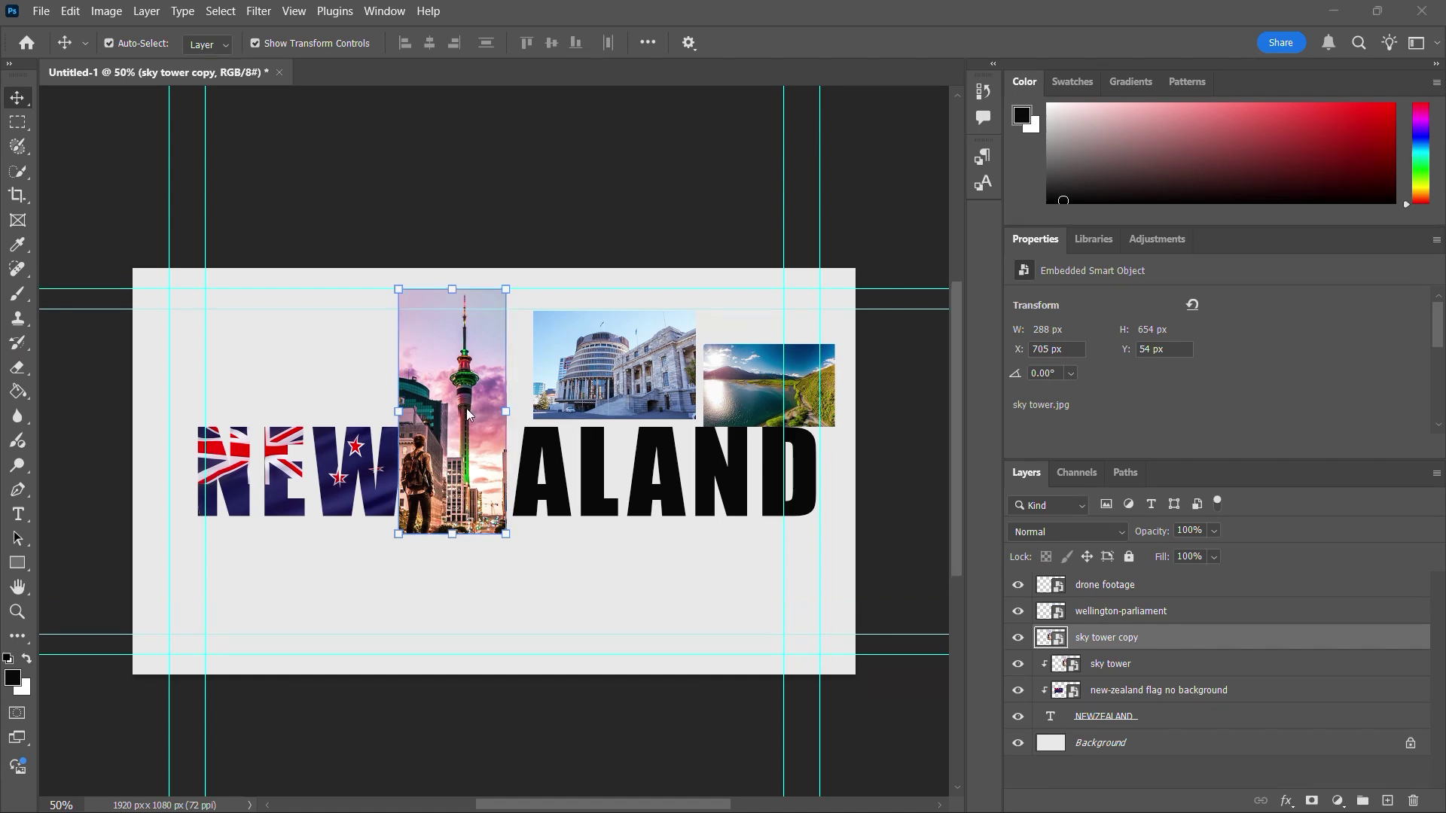
scroll(466, 408, "up", 2)
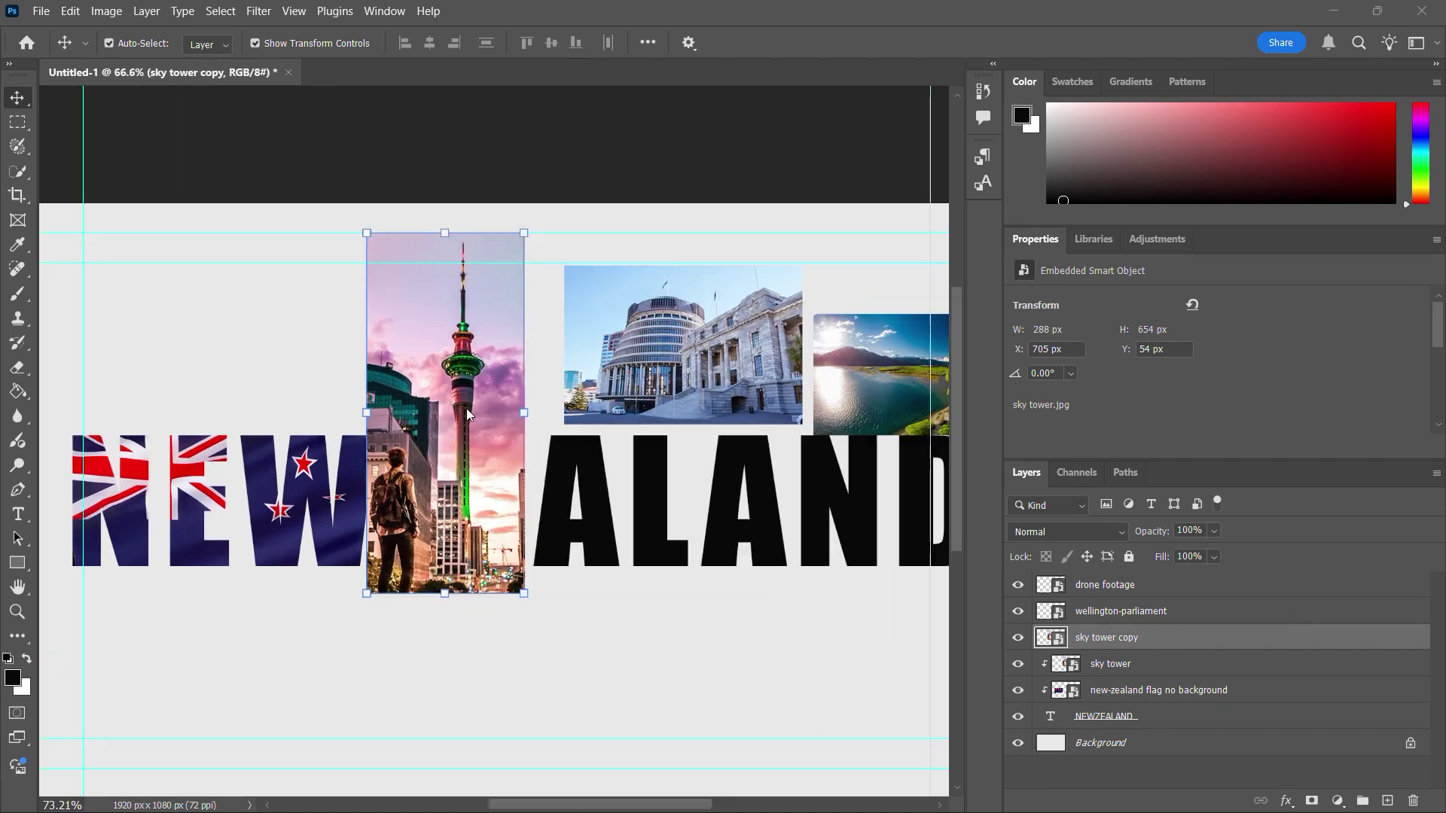
scroll(467, 408, "up", 3)
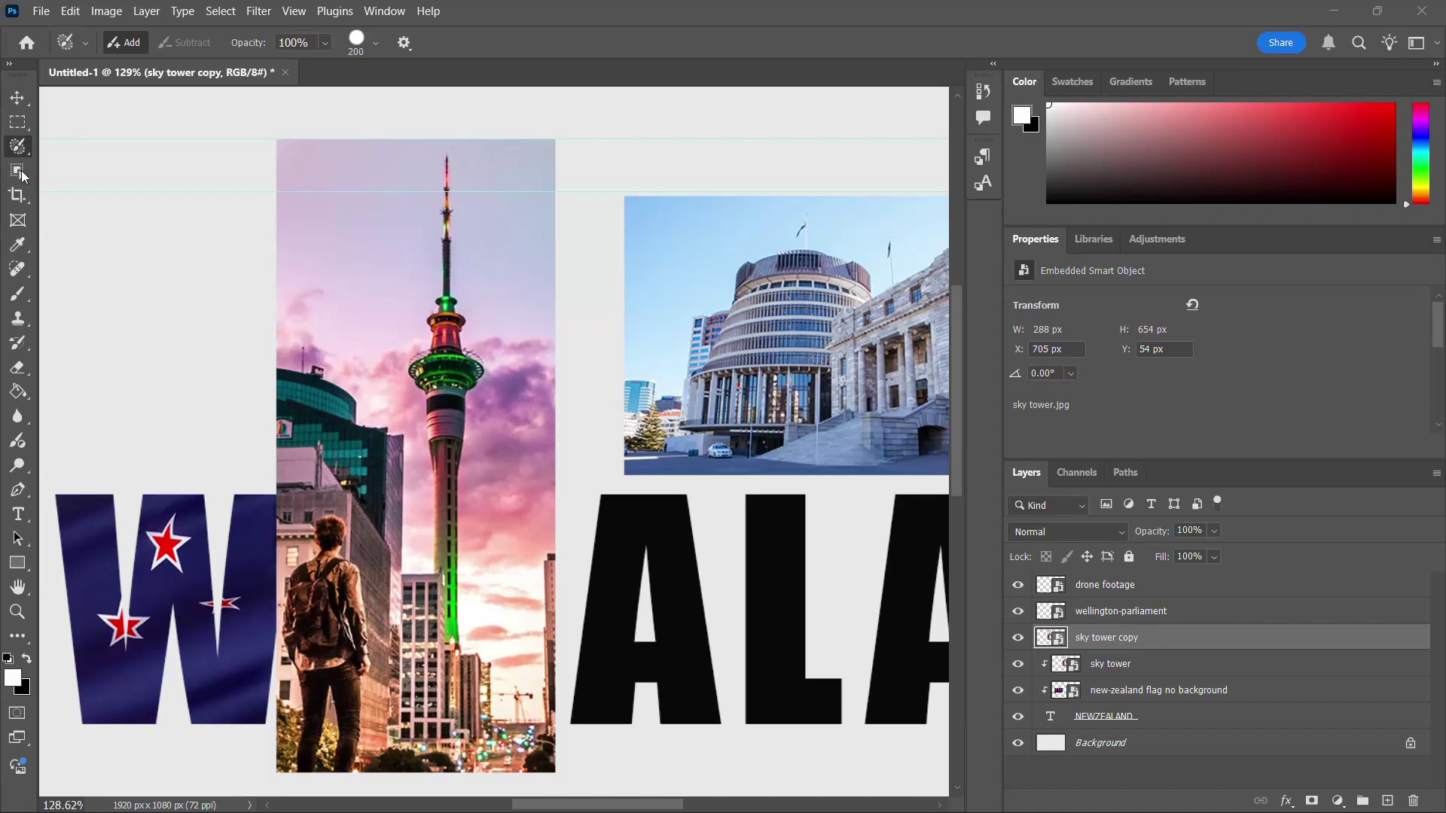
left_click(18, 172)
right_click(18, 172)
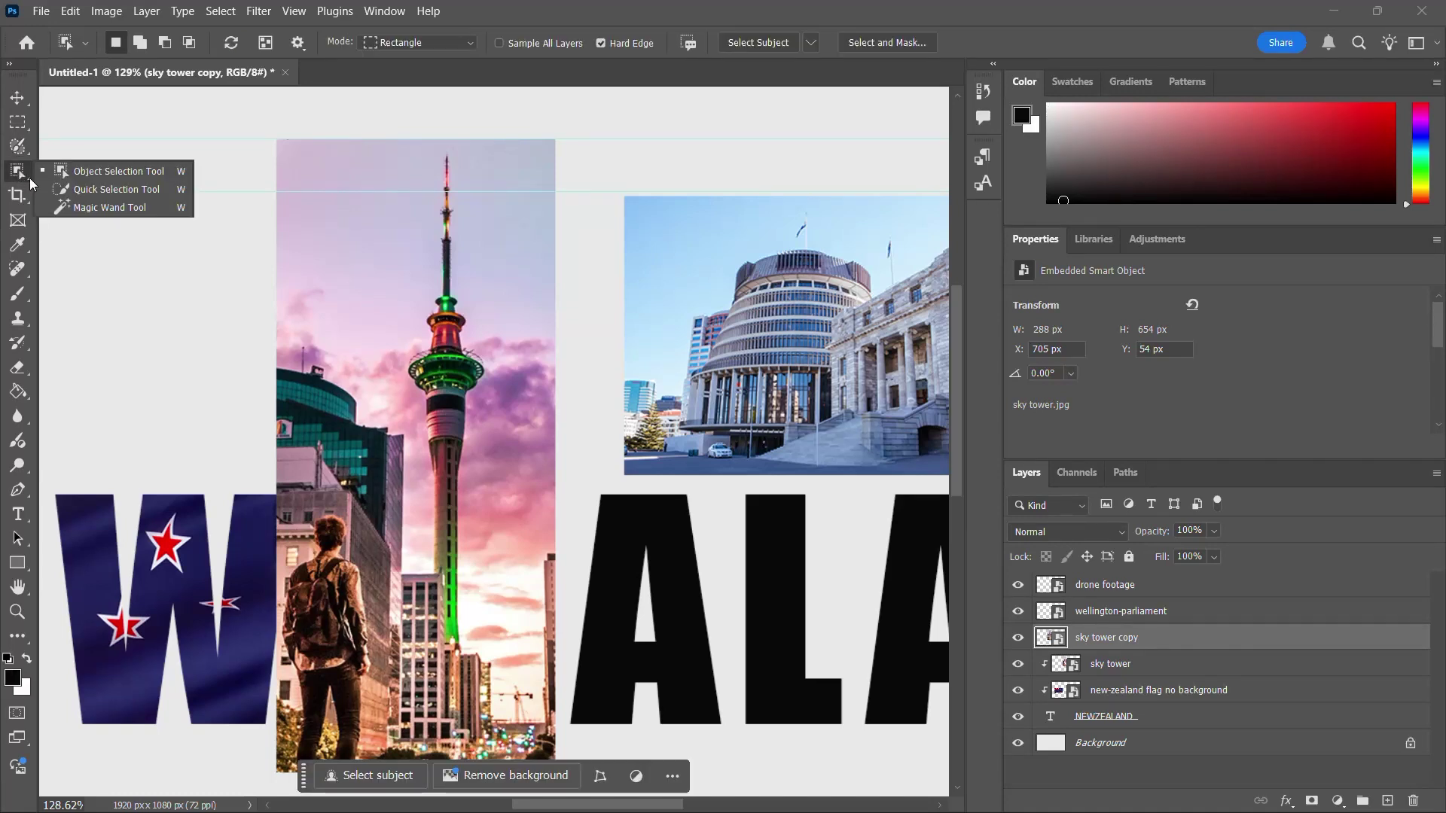
left_click(86, 192)
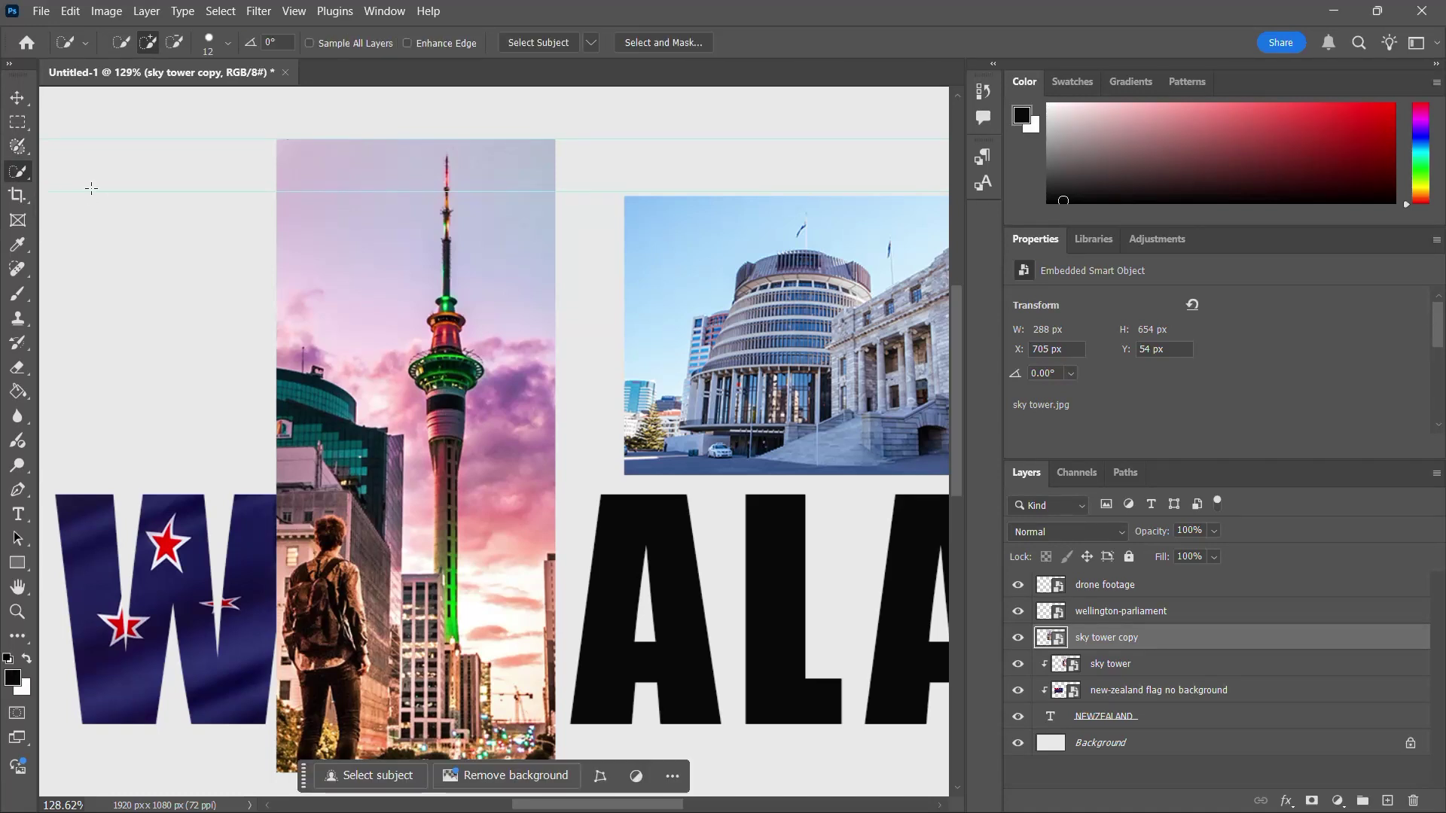
left_click(121, 43)
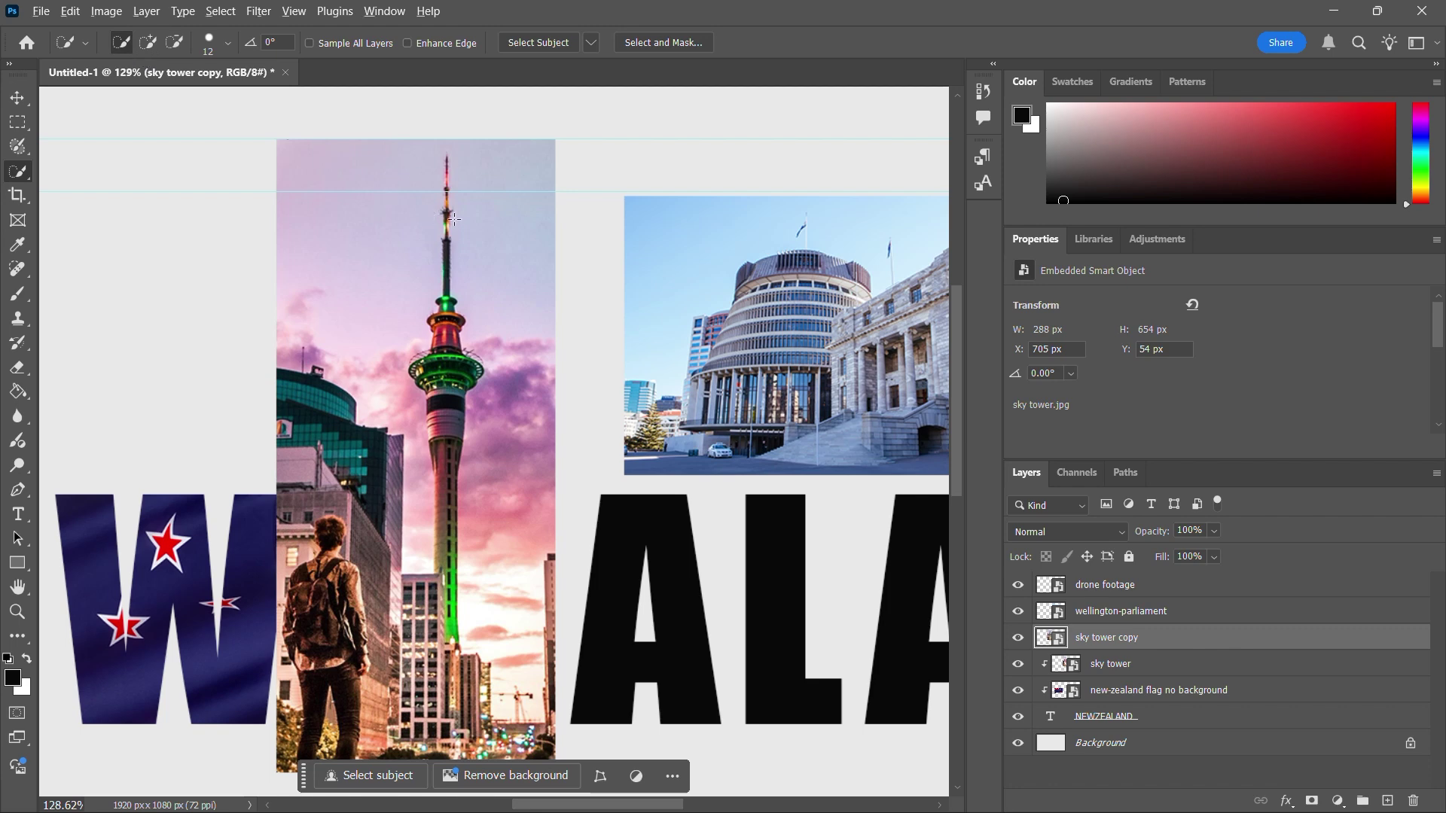
scroll(444, 217, "up", 5)
scroll(444, 203, "up", 1)
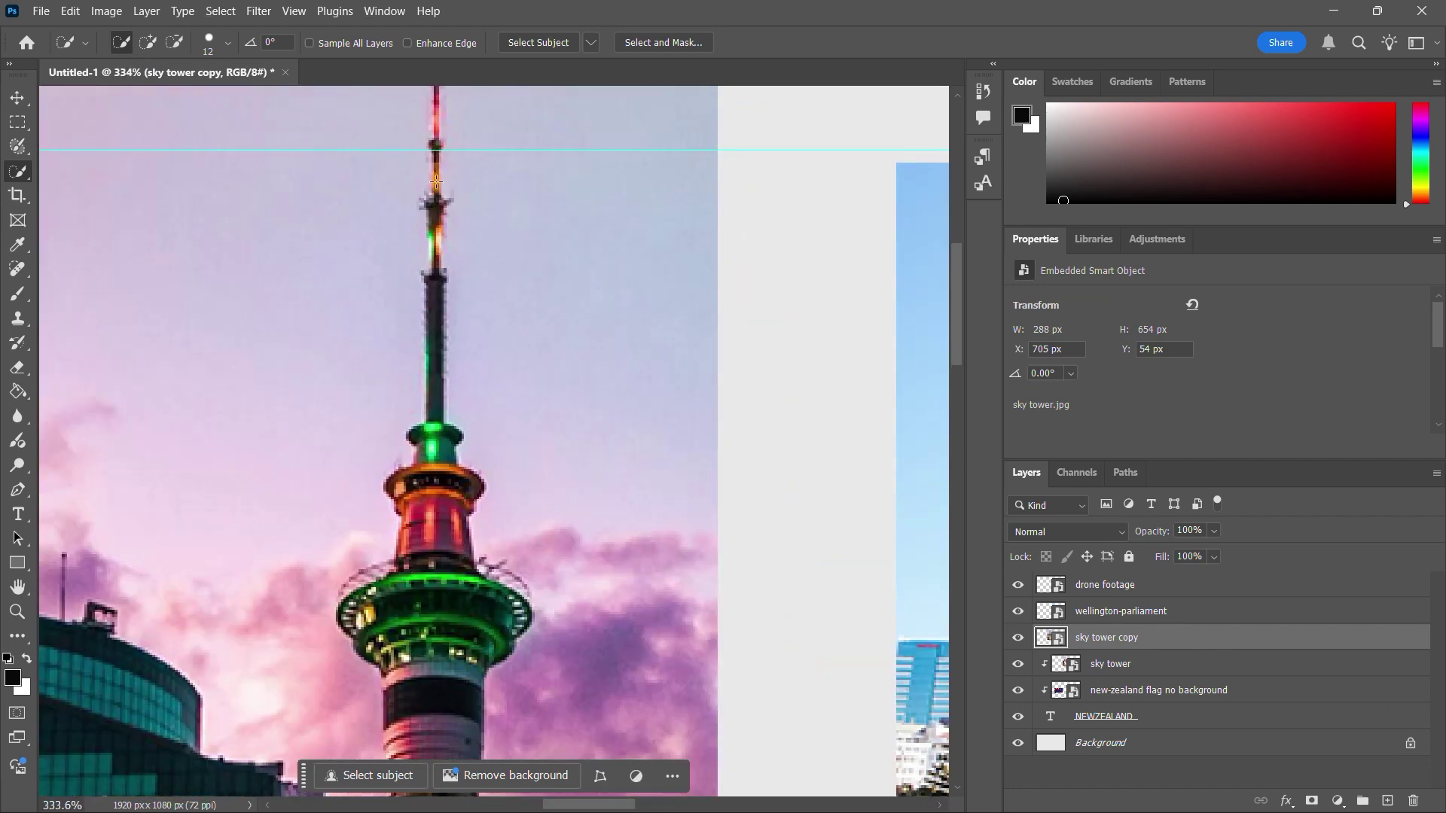
scroll(939, 284, "down", 4)
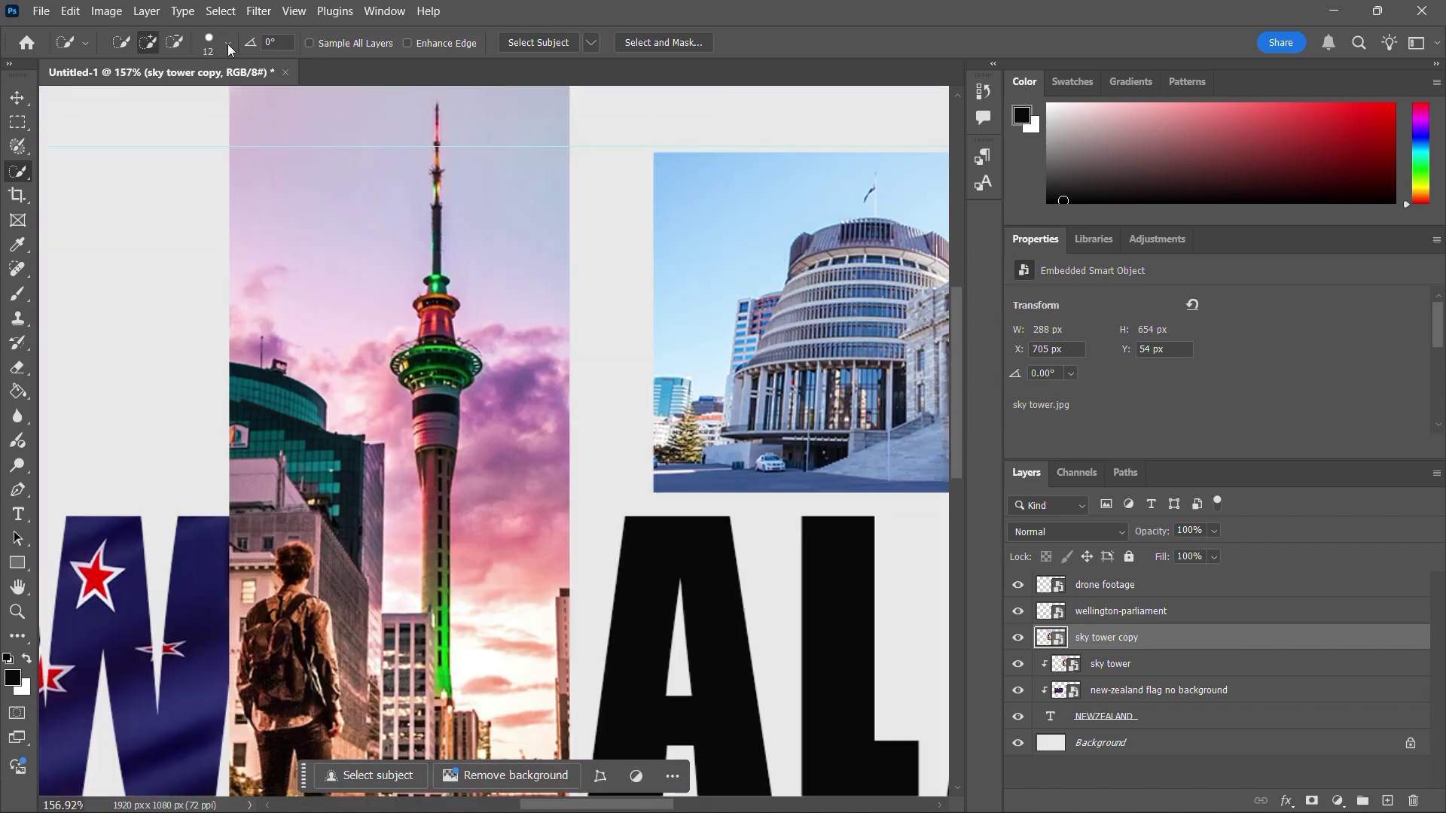
left_click(228, 43)
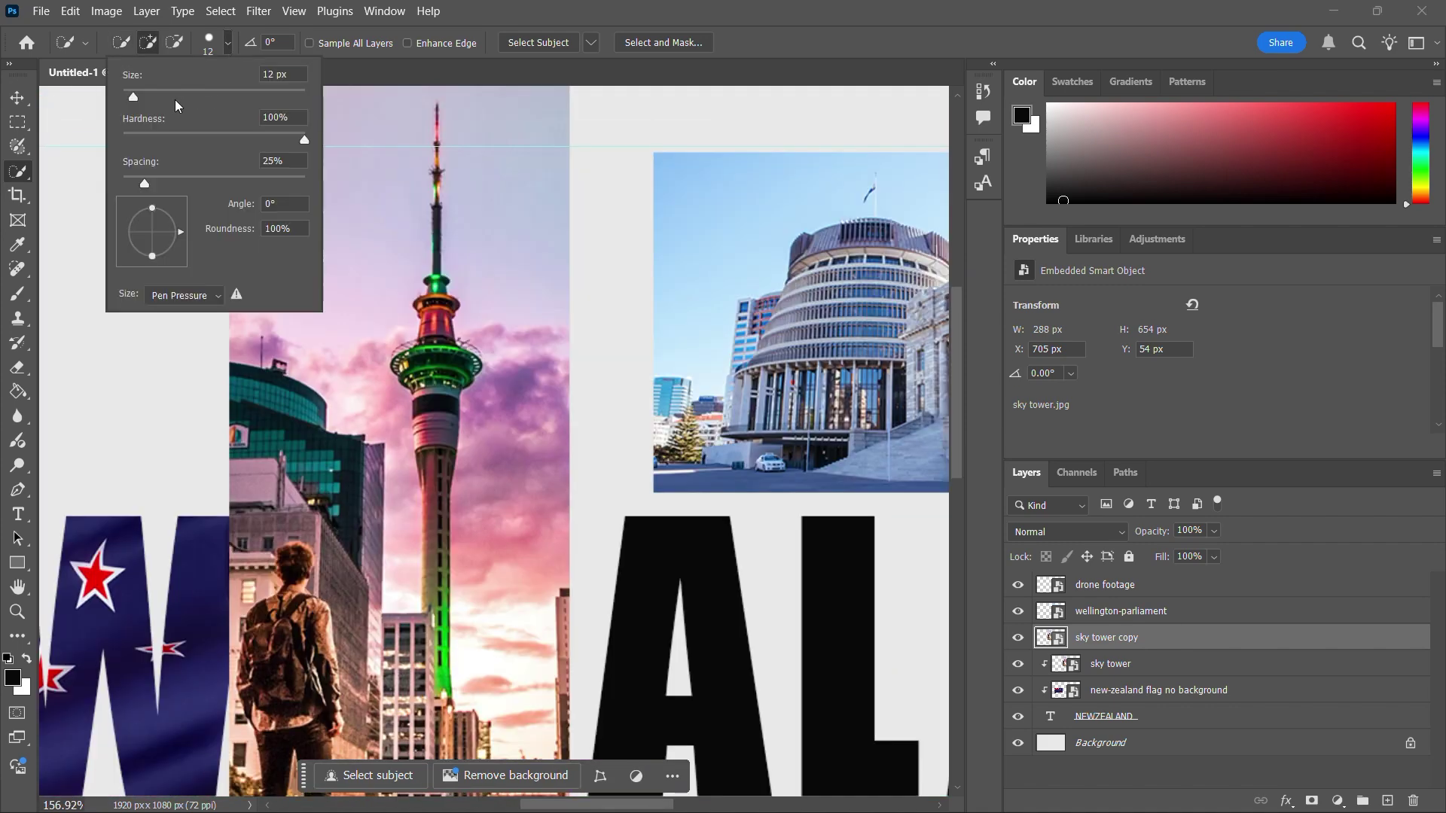
left_click_drag(133, 96, 128, 96)
left_click(483, 26)
- Select the tower from its base to the spire tip, excluding the neighbouring building and the area below the base
left_click_drag(442, 694, 438, 635)
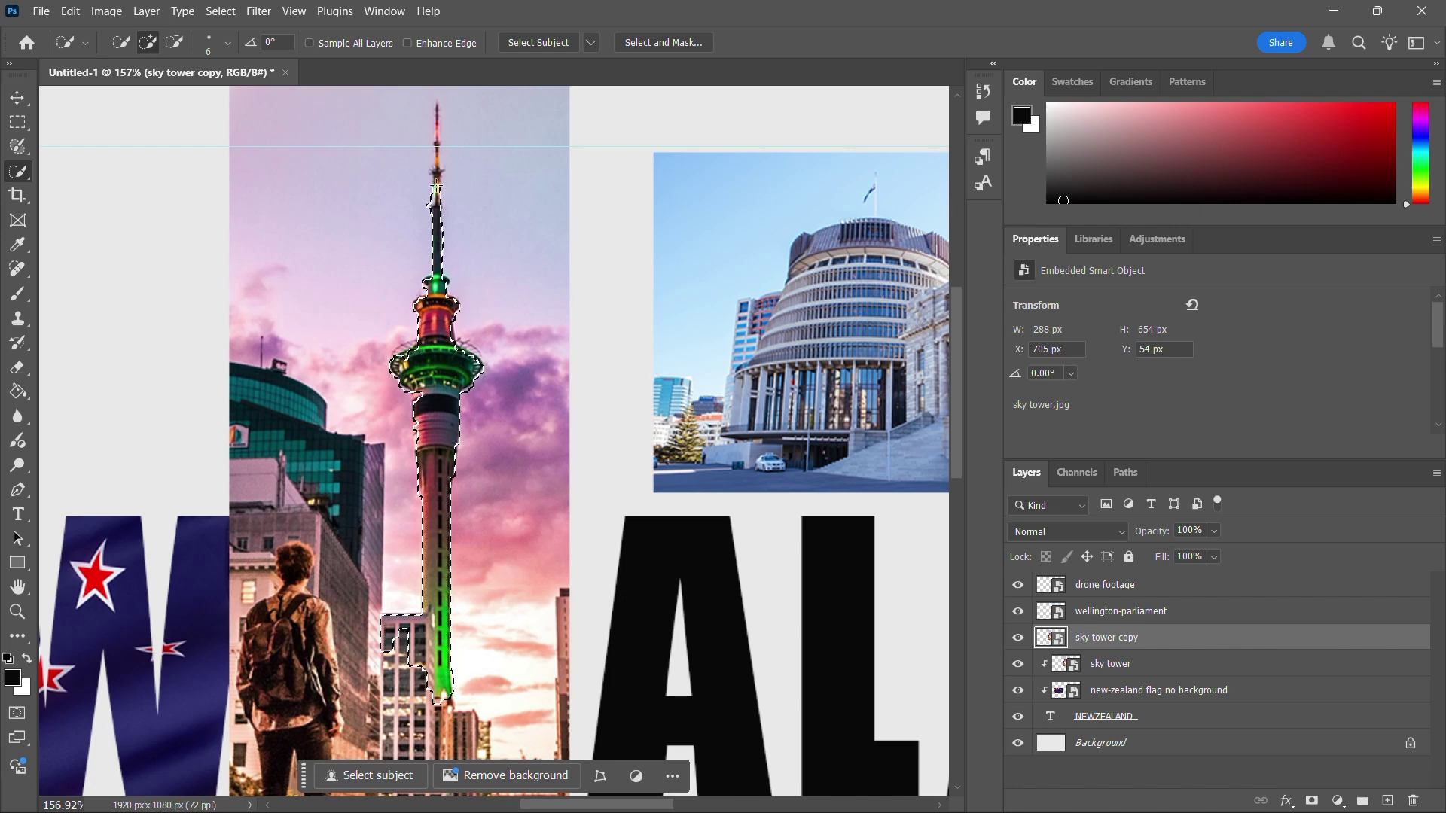
left_click_drag(436, 98, 436, 98)
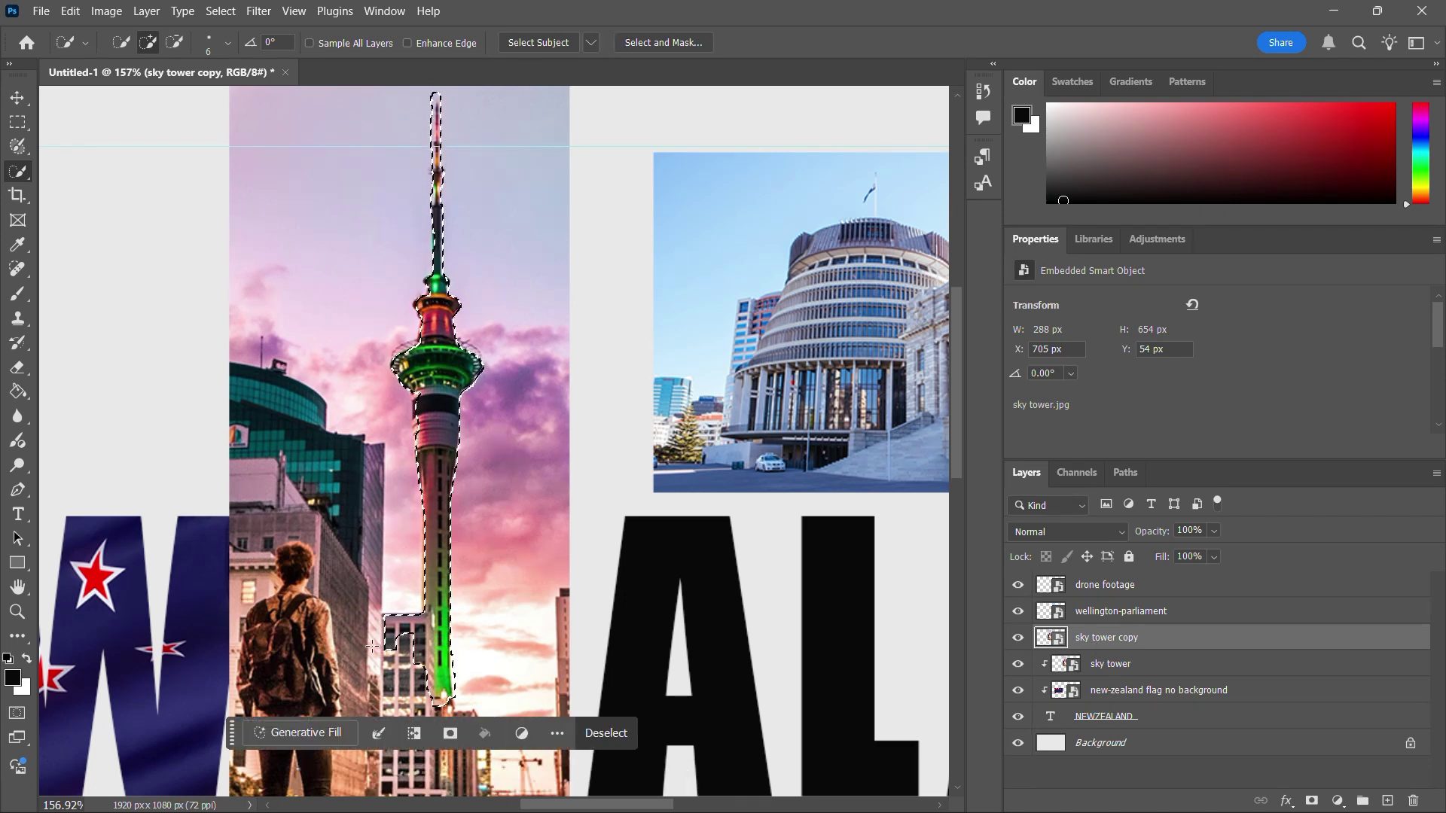
key("alt")
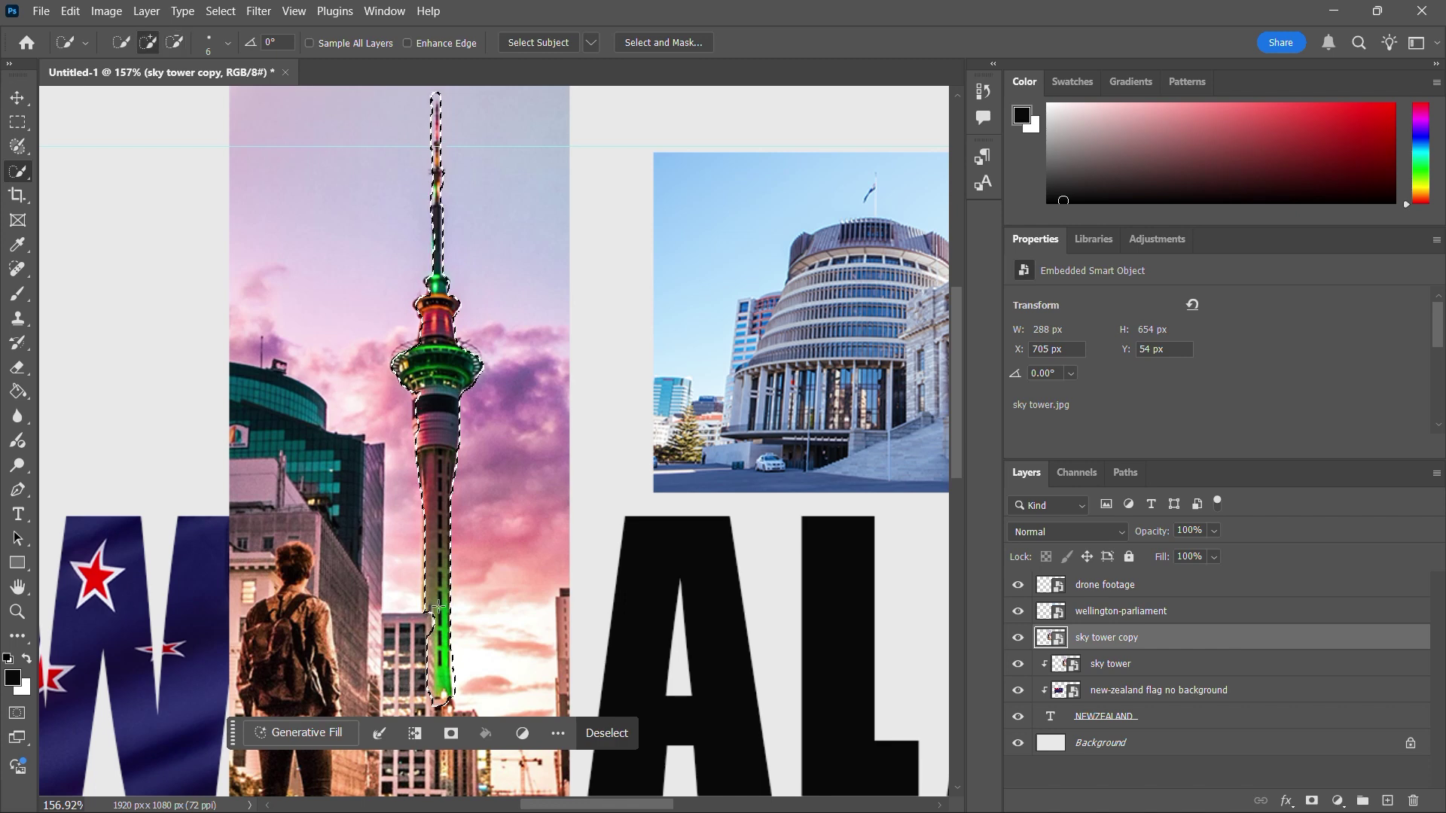
left_click_drag(433, 712, 453, 706)
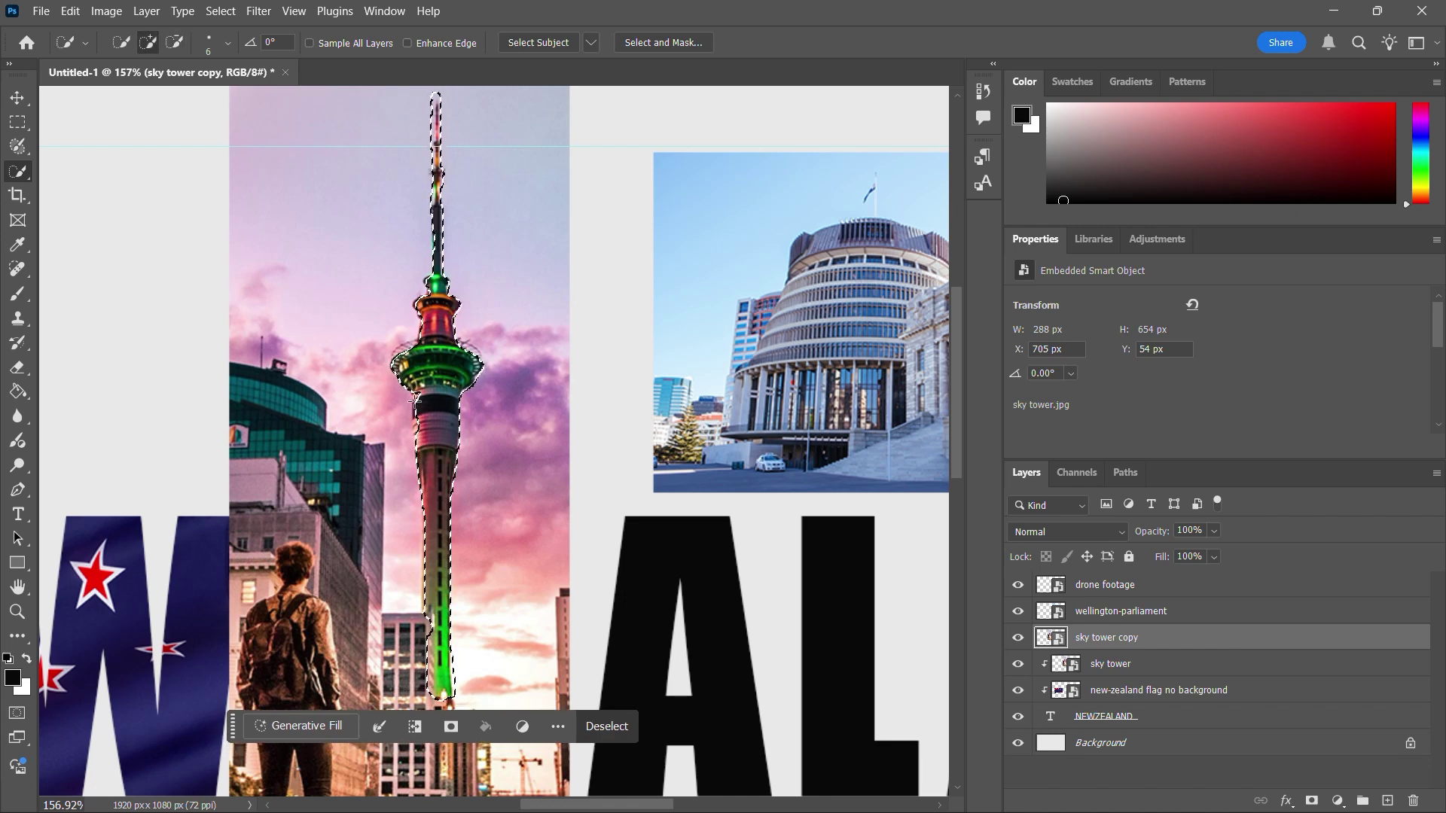
- Extend the tower selection along the right edge beneath the observation deck
scroll(412, 402, "up", 3)
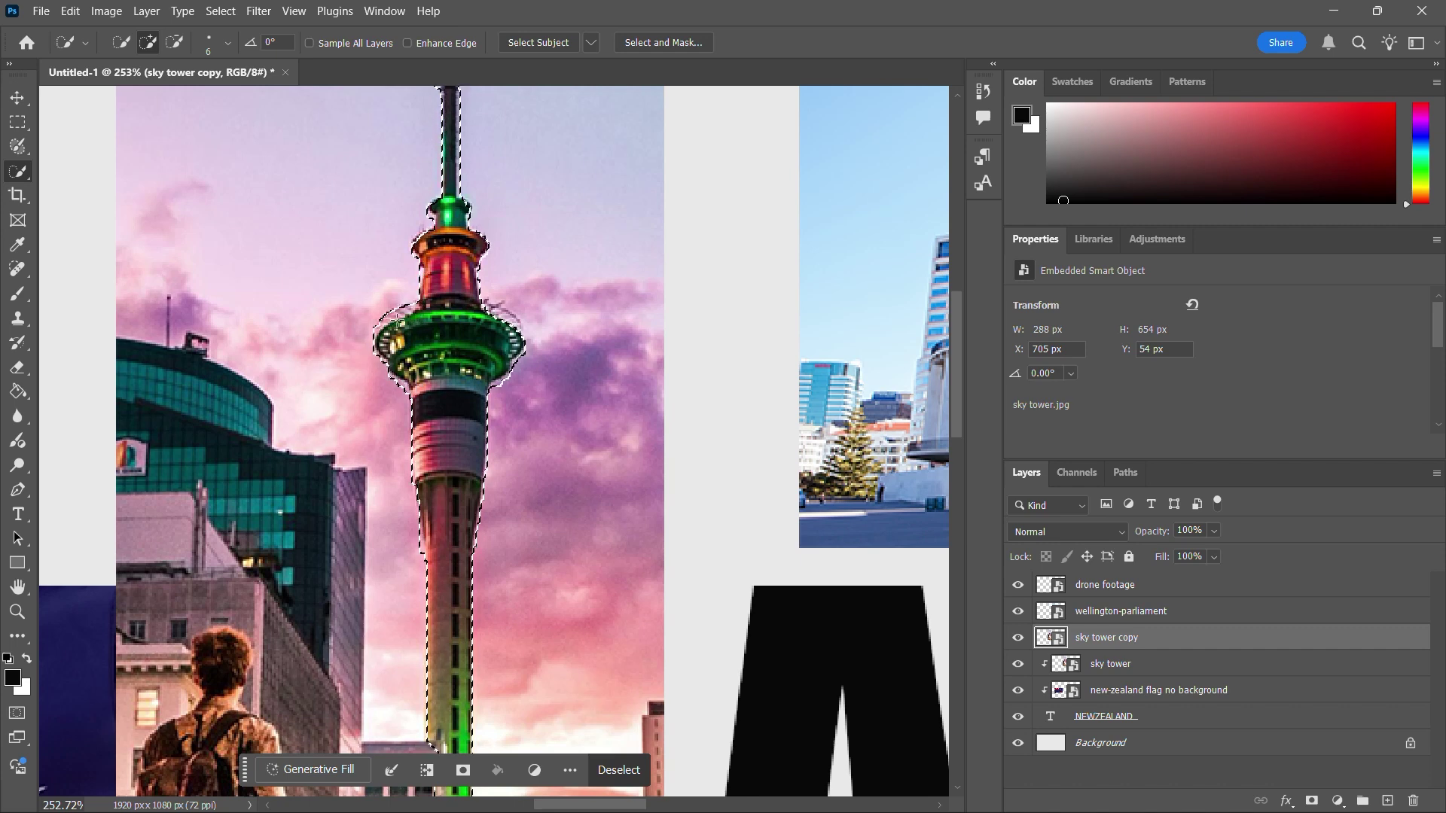
left_click(474, 388)
scroll(480, 369, "up", 2)
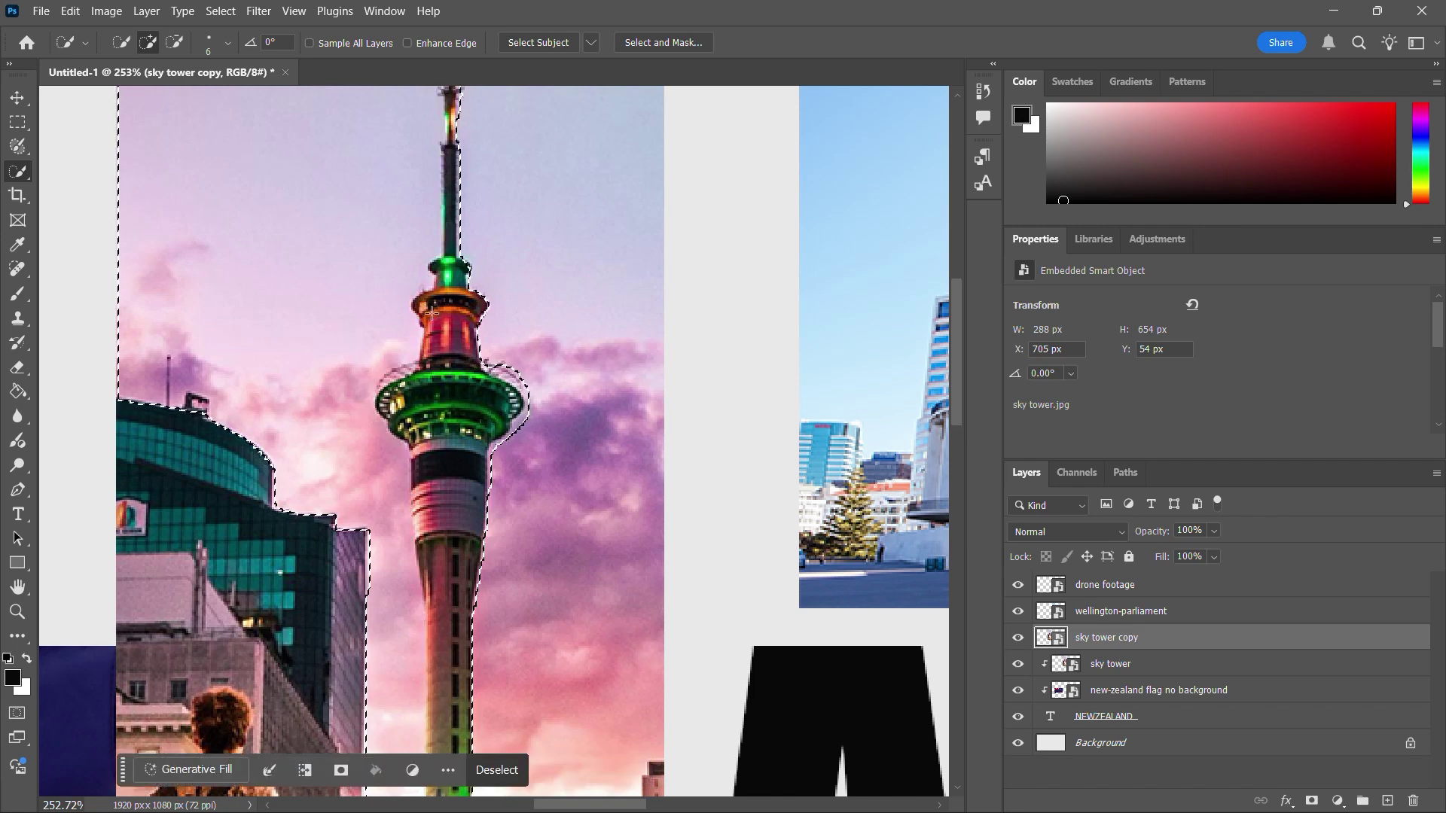
scroll(433, 301, "up", 5)
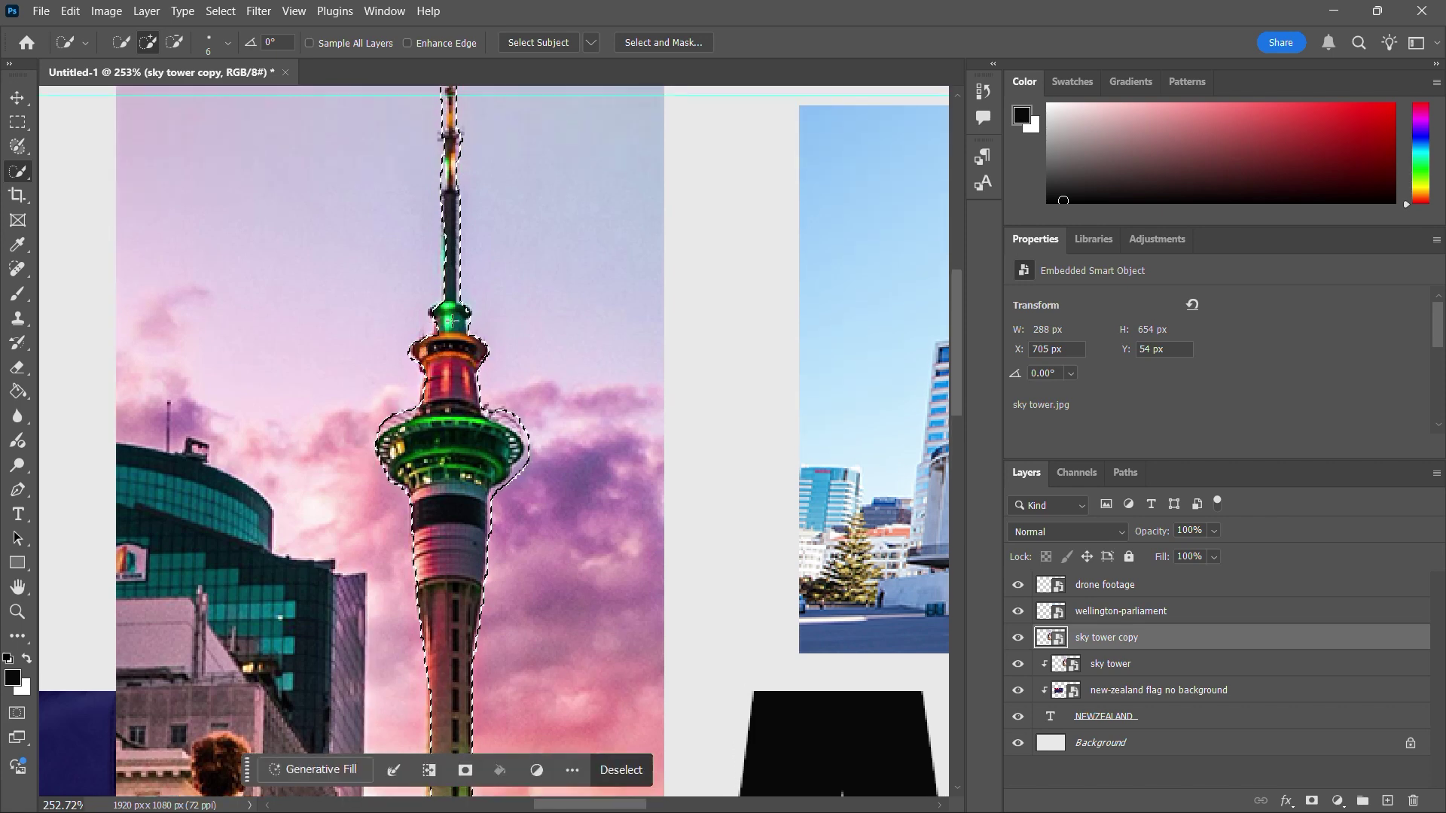
scroll(451, 429, "up", 3)
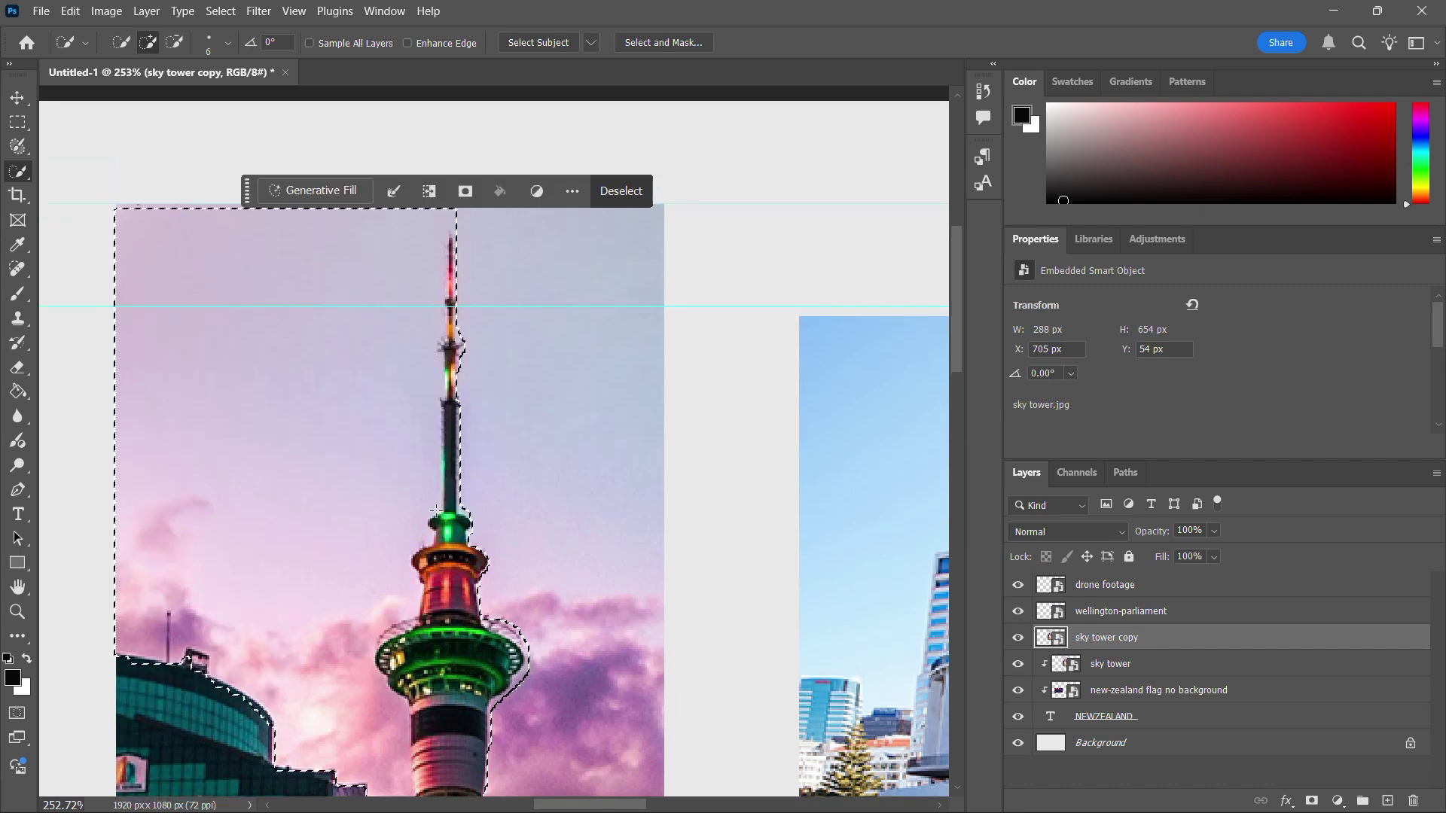
scroll(503, 651, "down", 12)
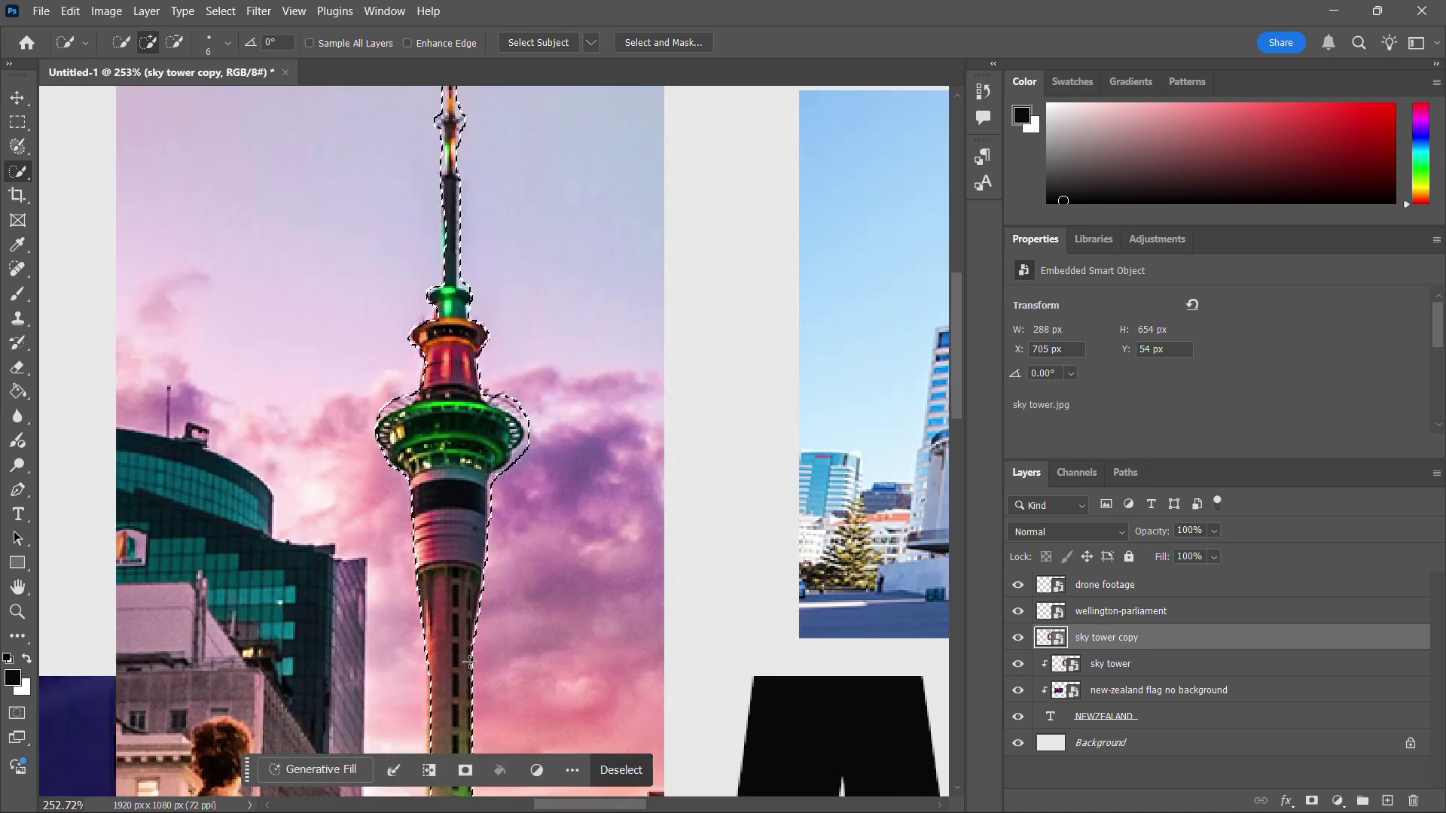
- Reduce the Quick Selection brush to 4 px and subtract the excess sky along the right edge of the tower shaft
left_click(227, 42)
left_click_drag(131, 98, 126, 98)
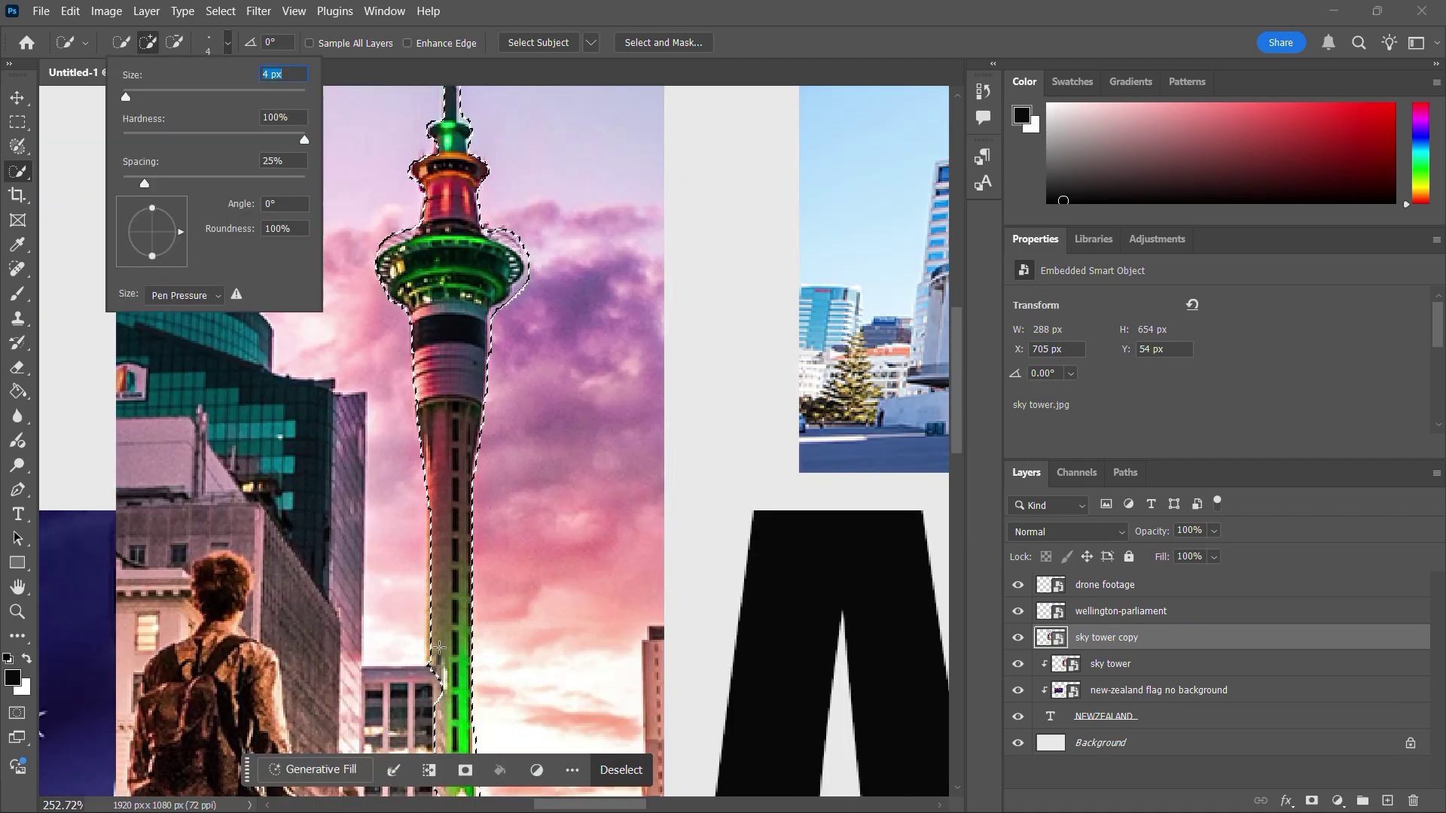
left_click(433, 559)
left_click(432, 562)
key("ctrl+z")
scroll(432, 561, "up", 3)
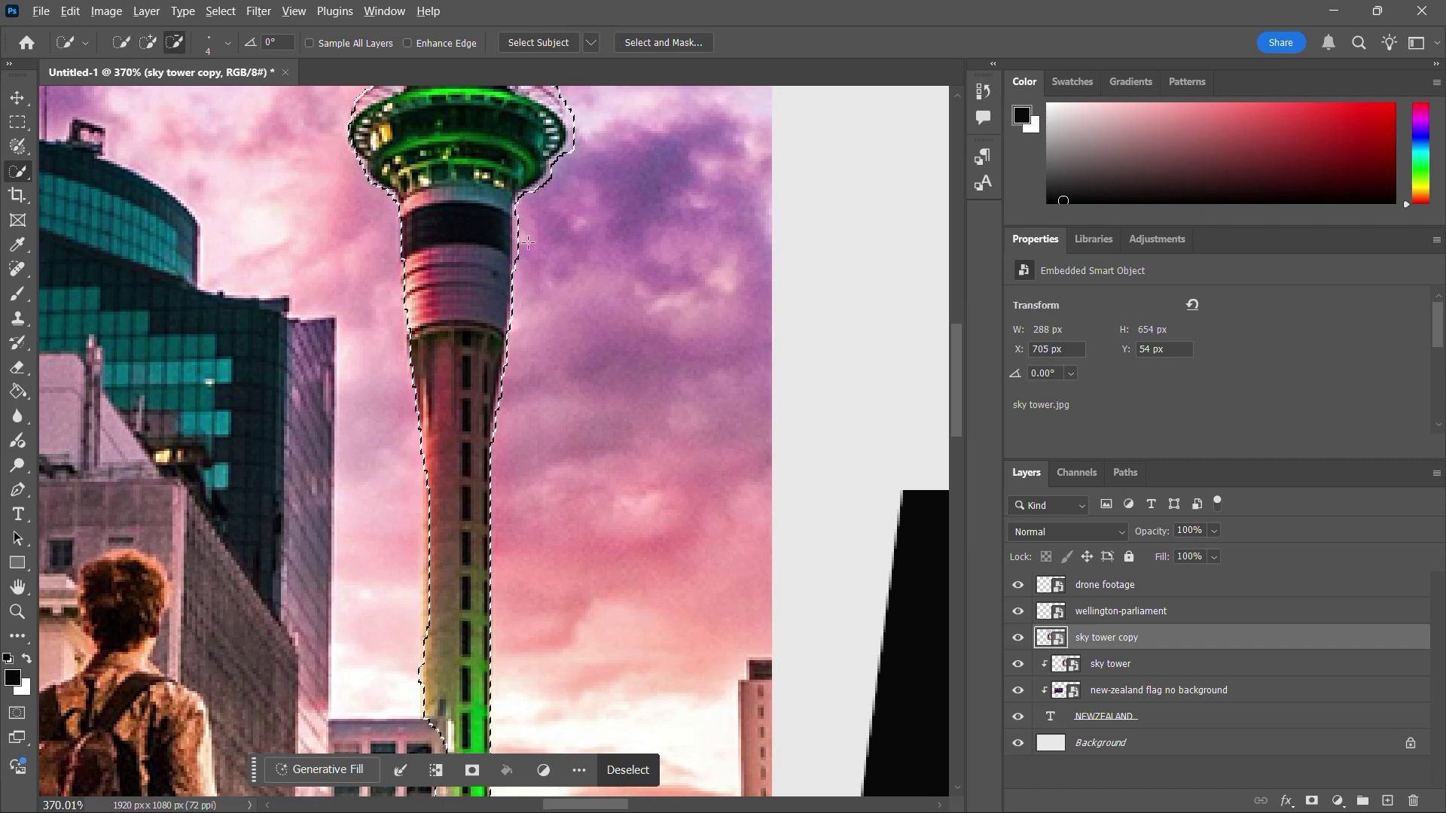
left_click(505, 376, "alt")
left_click(516, 224, "alt")
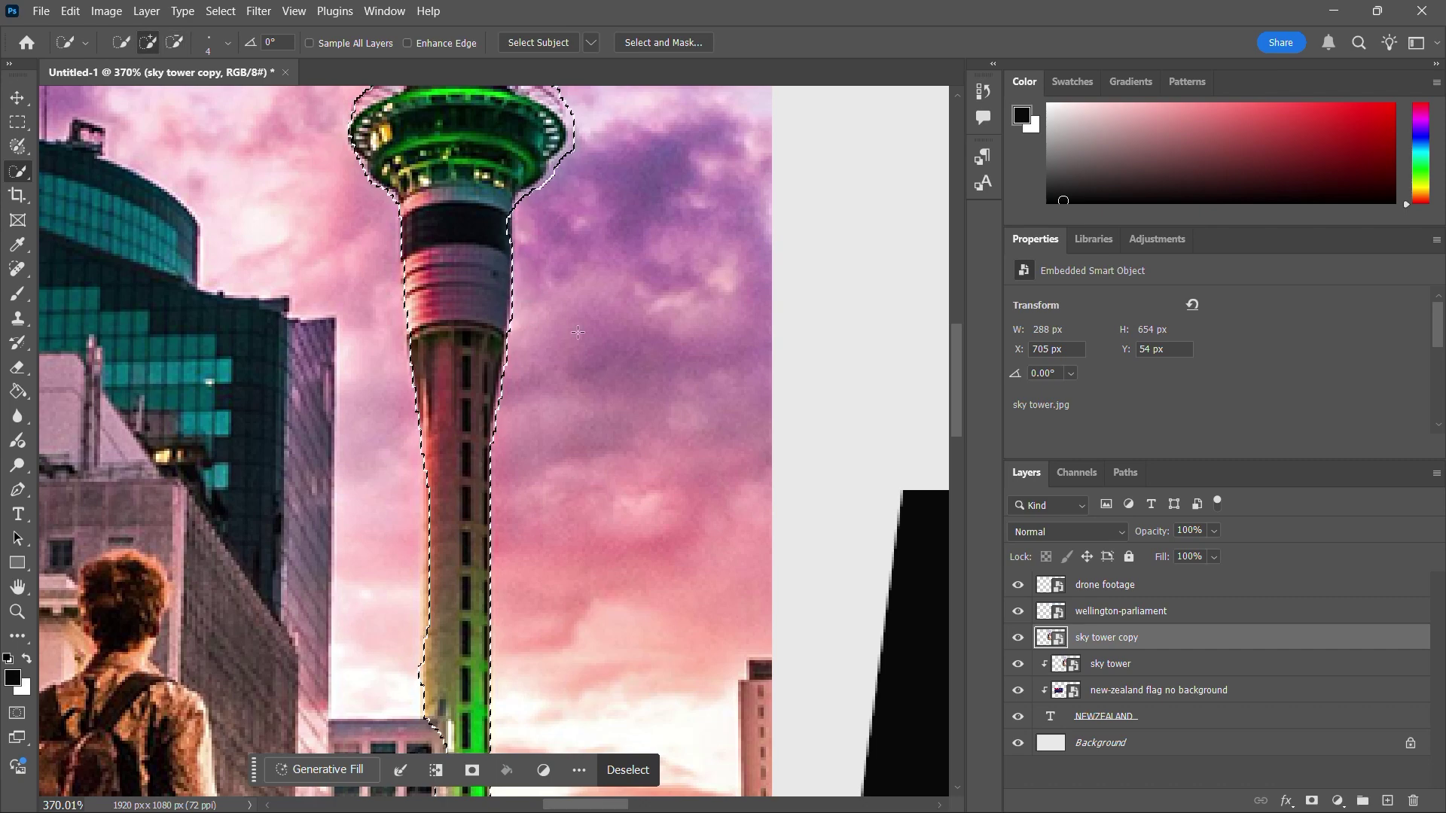
- Refine the selection at the left rim of the observation deck and the right side of the shaft just below it
scroll(516, 225, "up", 3)
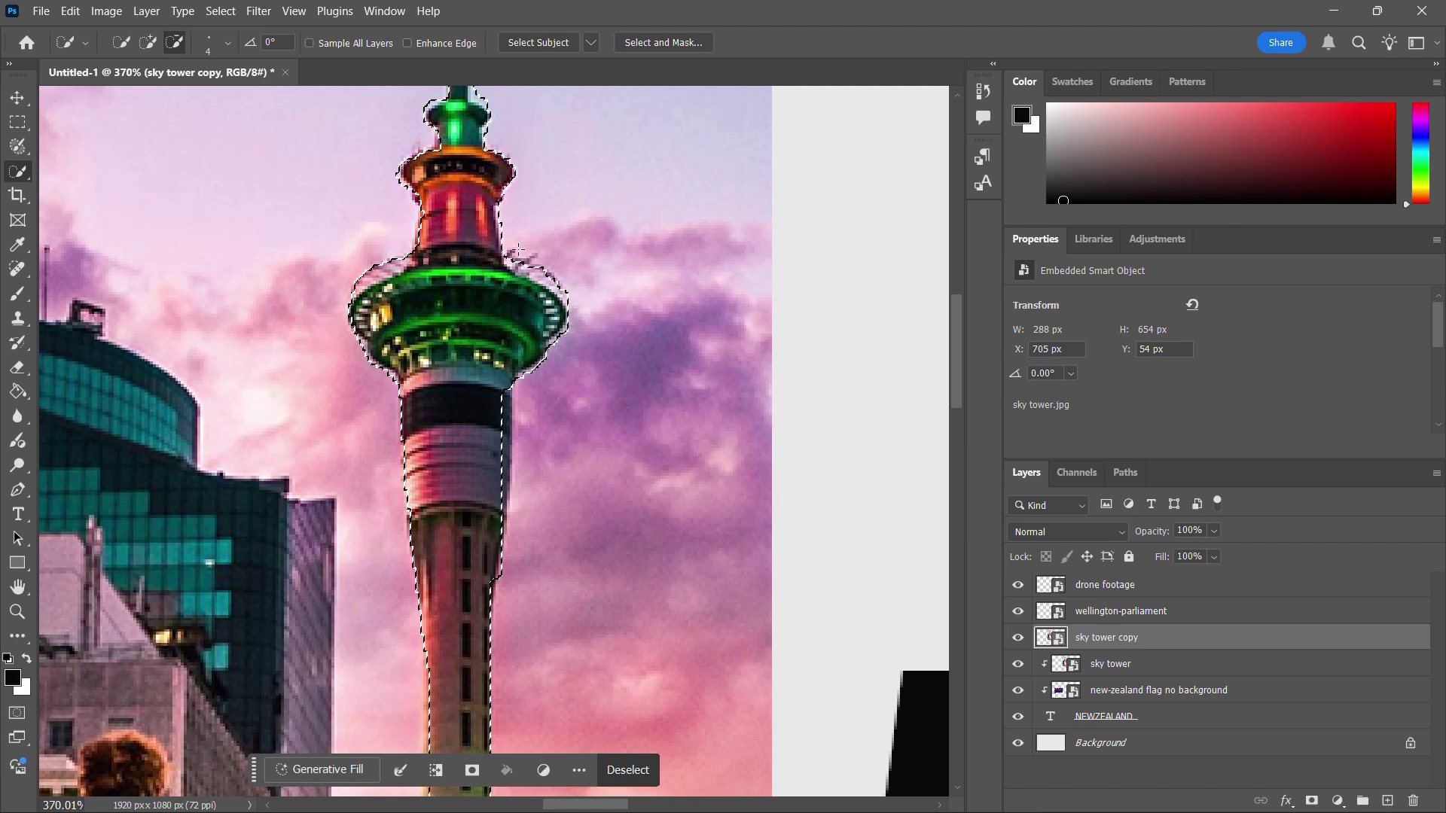
left_click(506, 451)
left_click(355, 320)
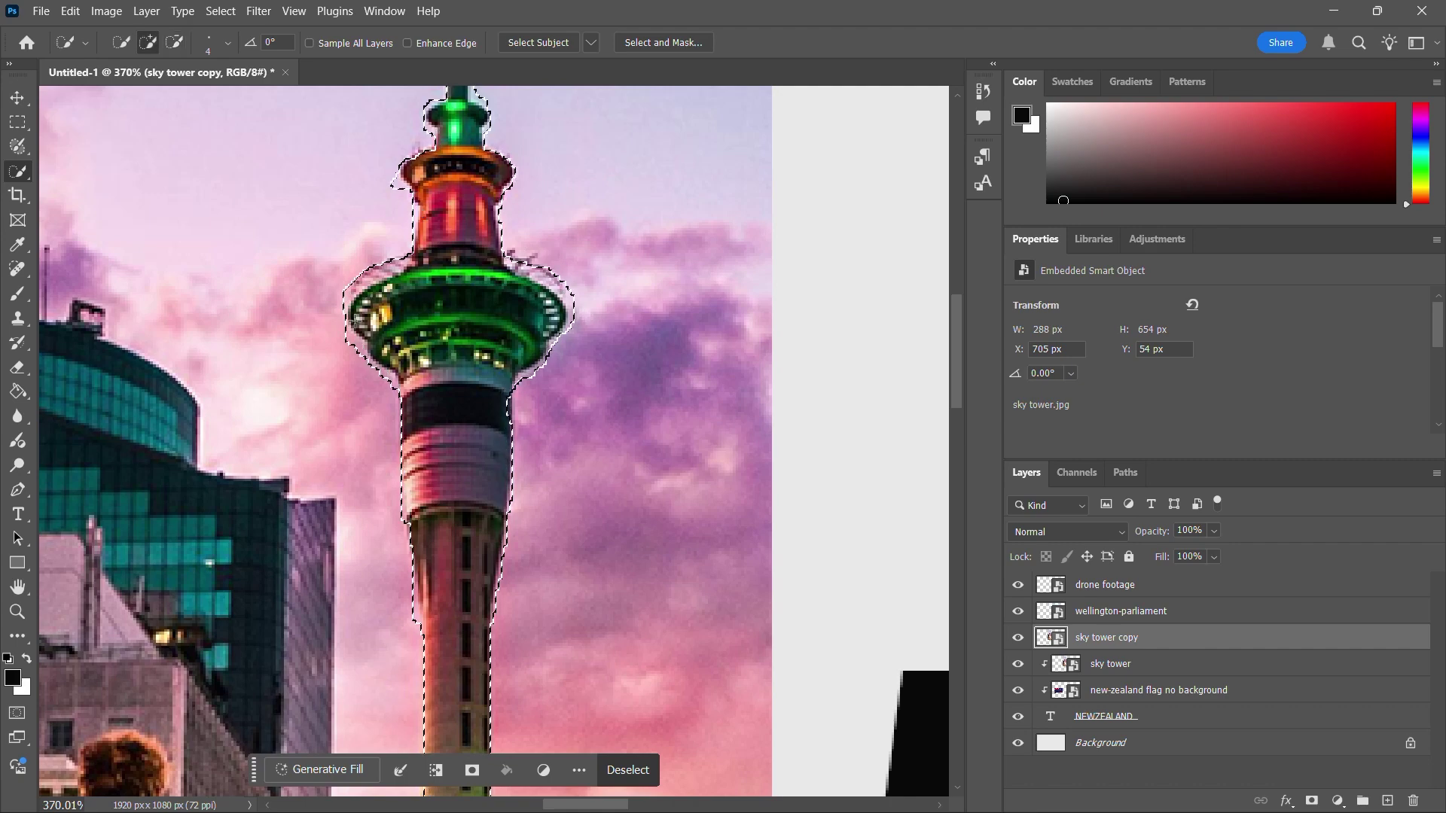
scroll(499, 230, "up", 1)
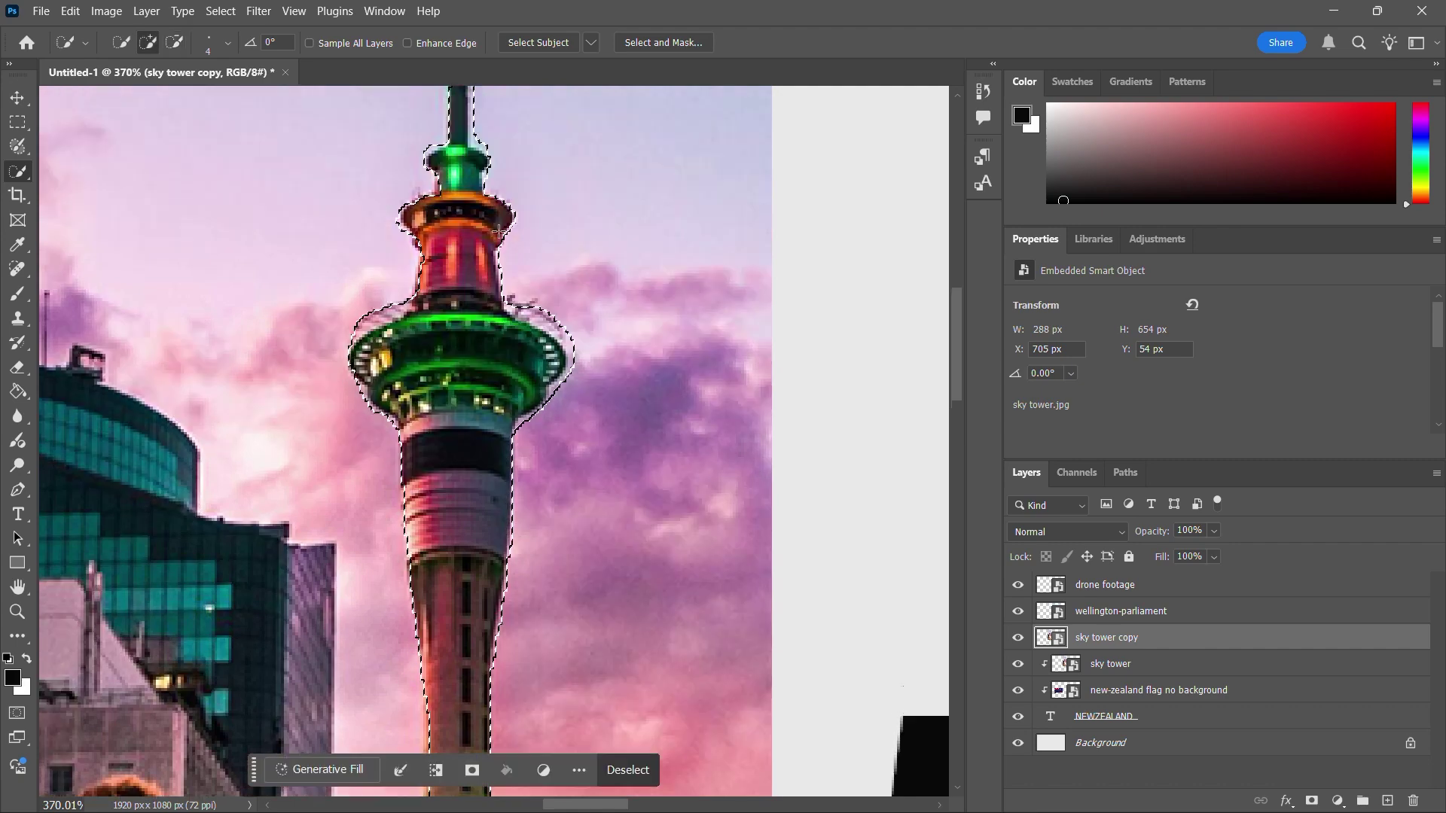
scroll(498, 230, "up", 4)
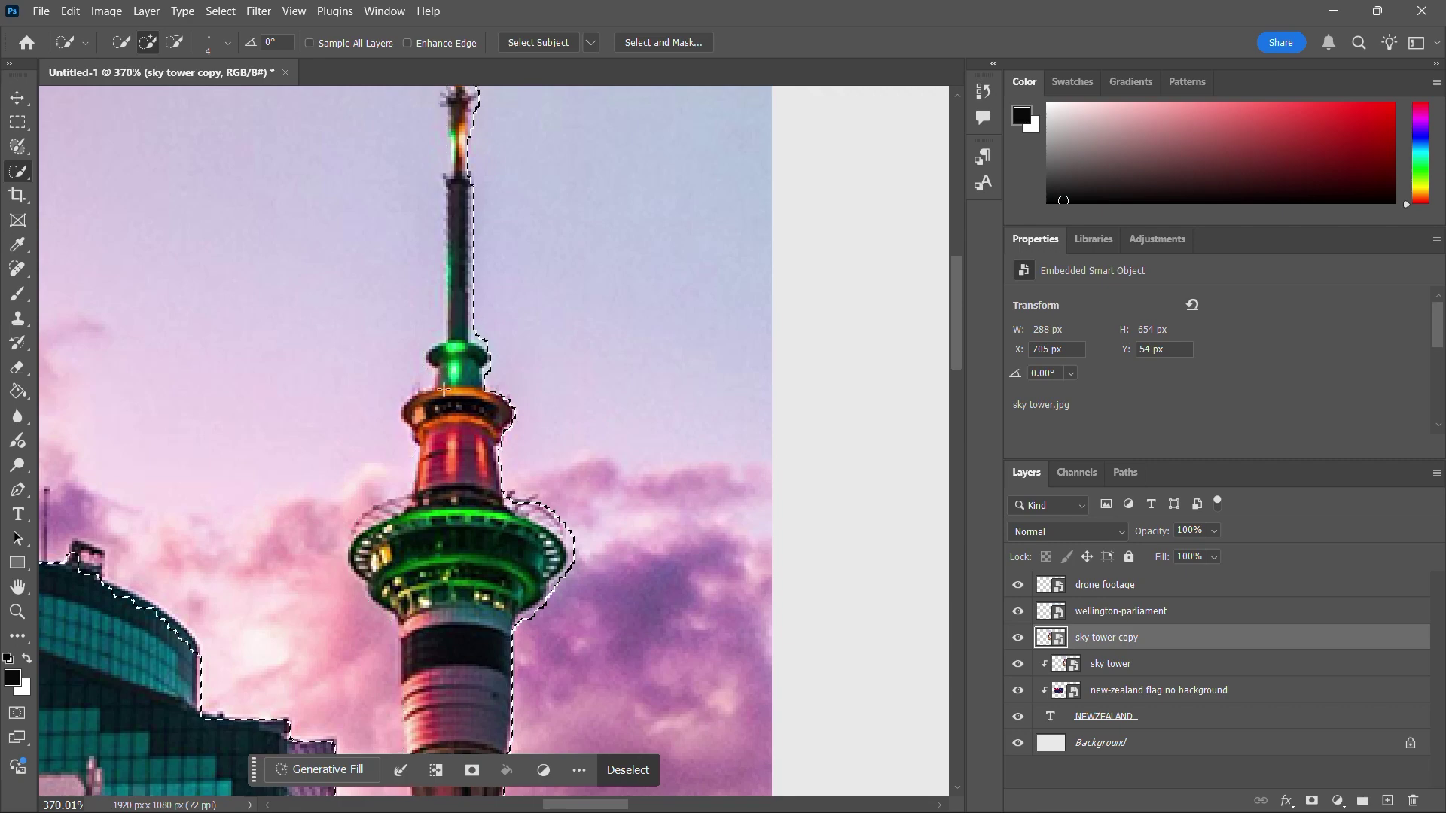
- Refine the selection edge around the green lower end of the tower, beside the neighbouring building
scroll(445, 389, "down", 5)
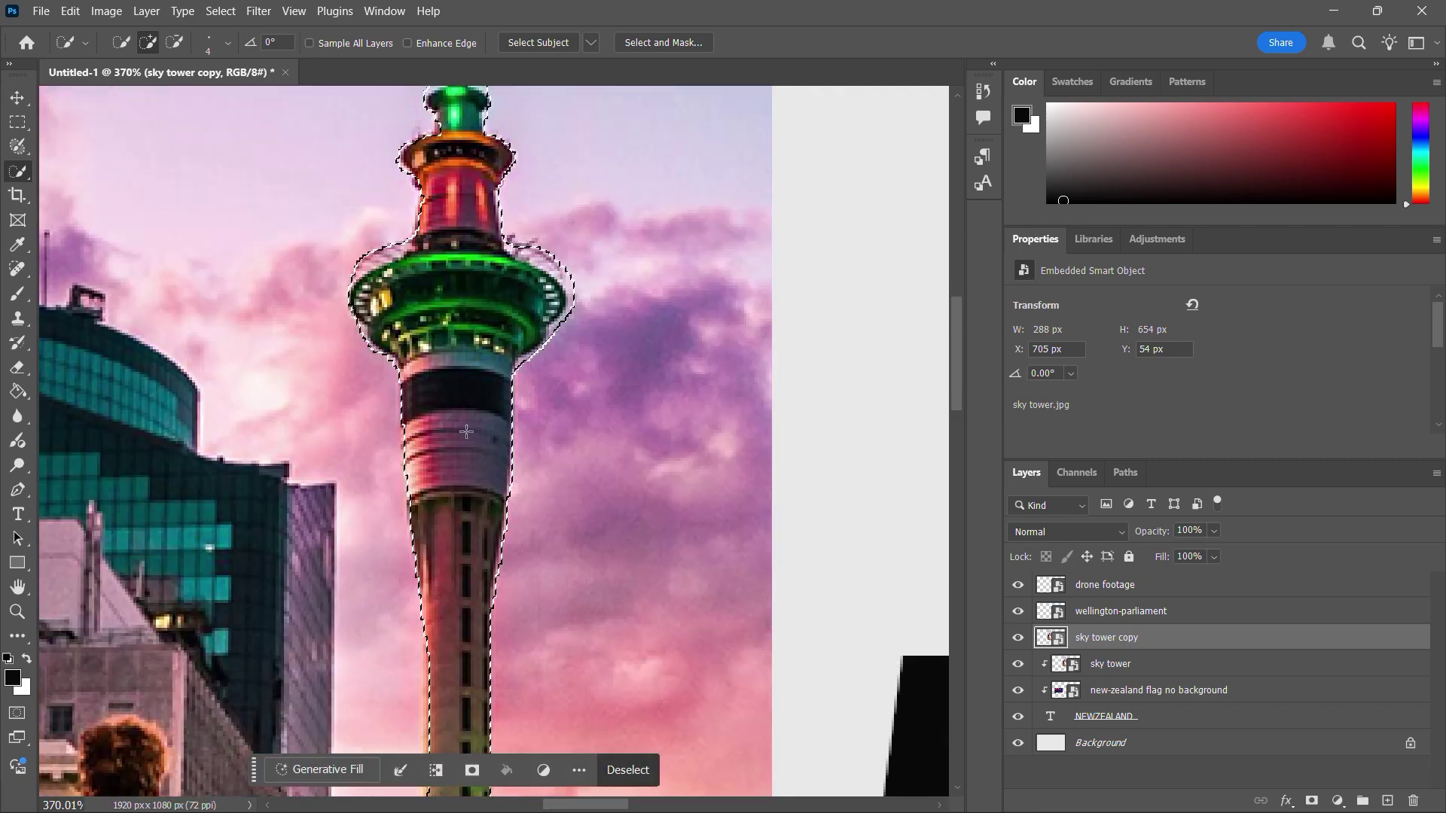
scroll(466, 432, "down", 5)
scroll(421, 499, "down", 4)
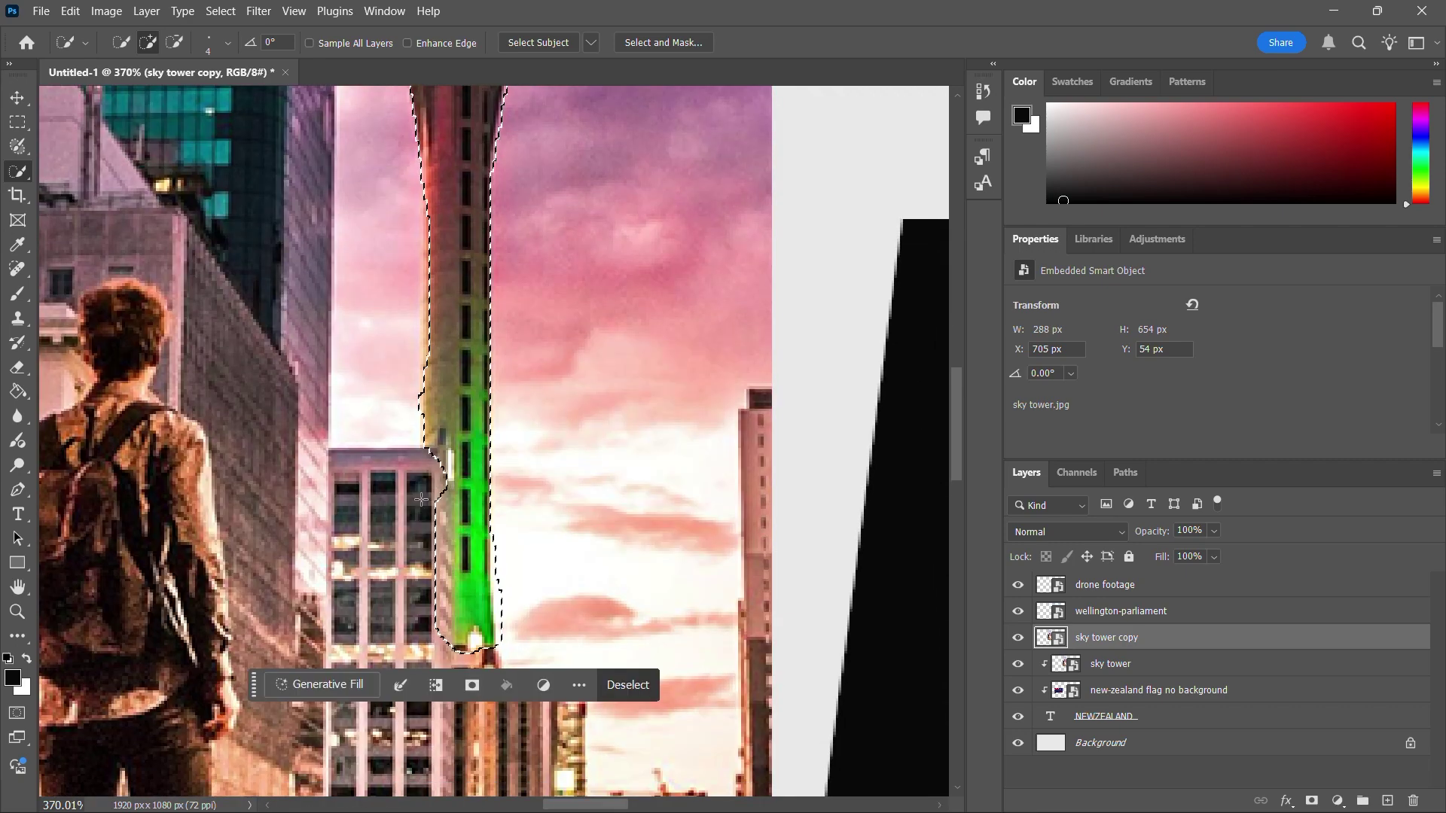
mouse_move(420, 517)
left_mouse_down()
mouse_move(429, 633)
mouse_move(471, 557)
left_mouse_up()
scroll(493, 119, "down", 6)
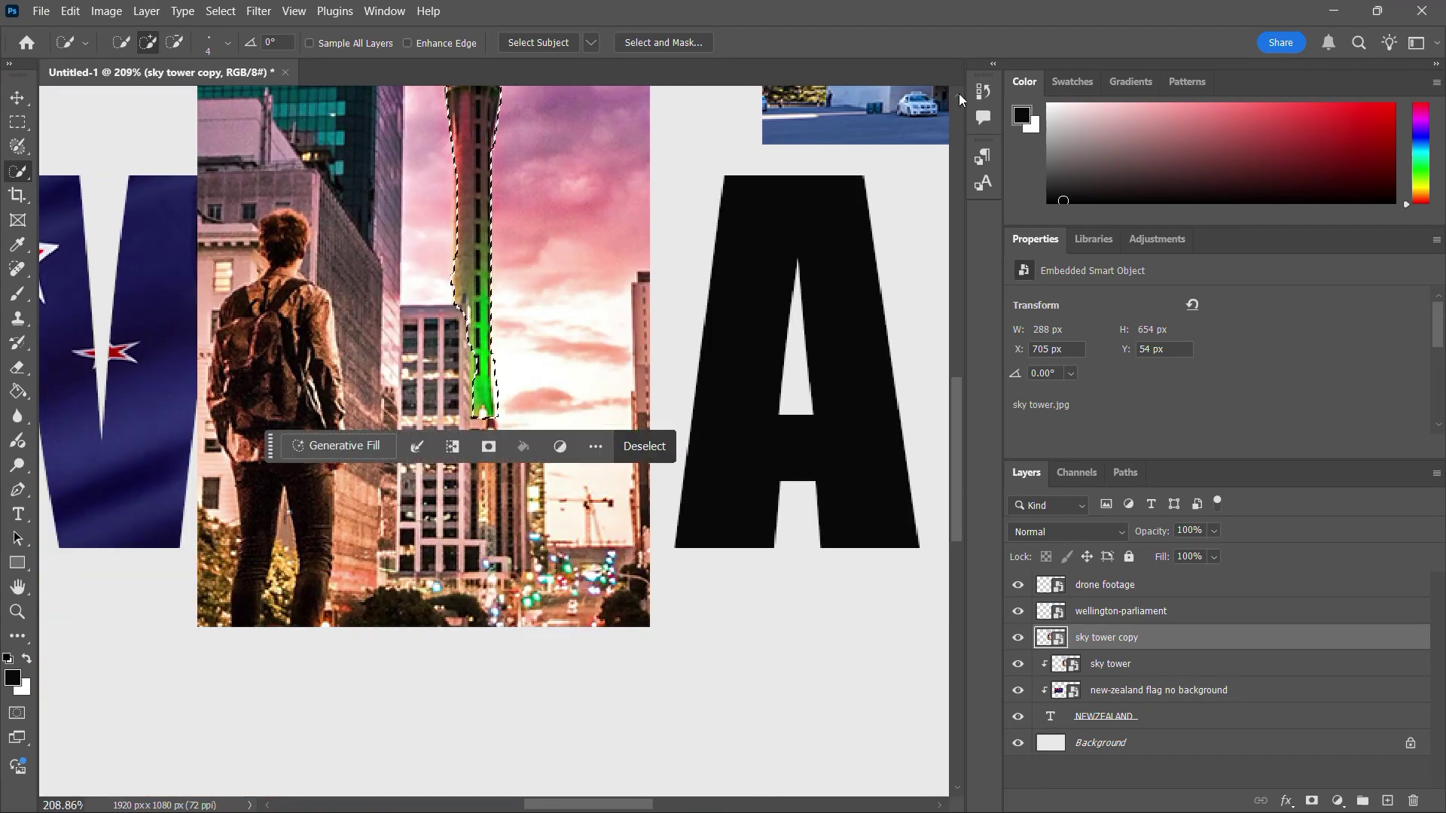
- Add a layer mask to the sky tower copy from the tower selection, clear any stray selection and activate the Move tool
scroll(959, 93, "down", 5)
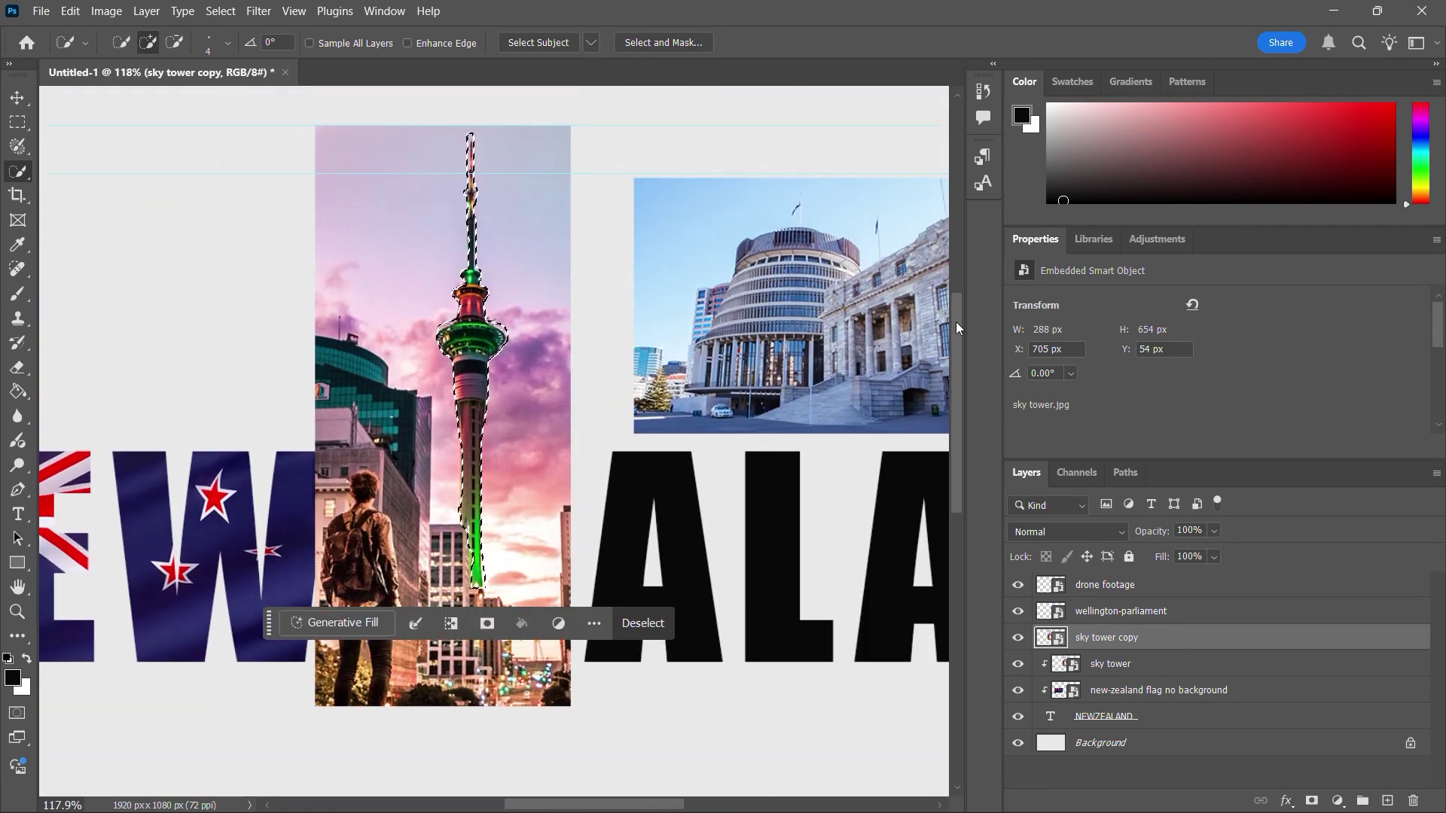
left_click_drag(956, 322, 956, 316)
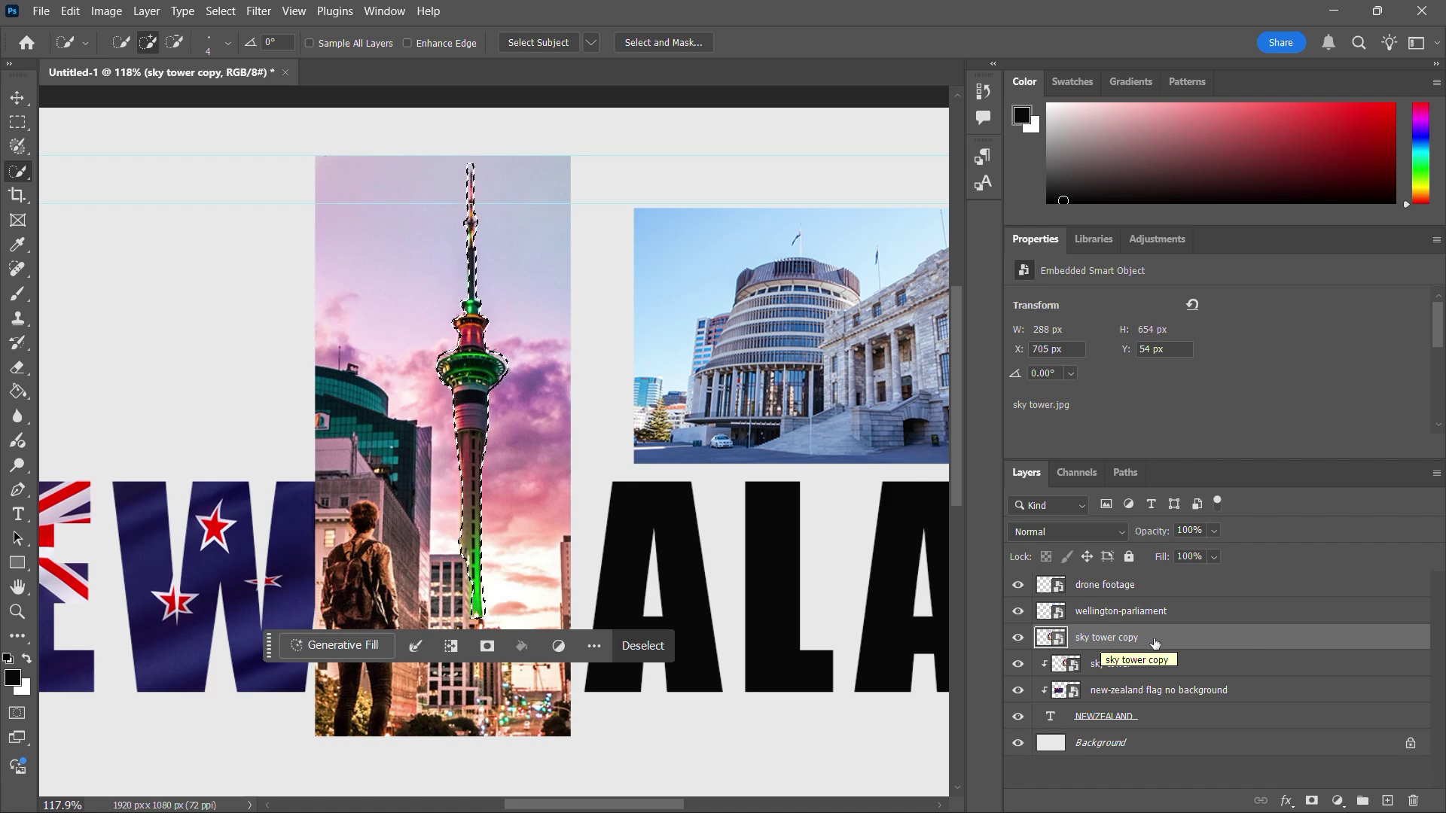
left_click(1311, 800)
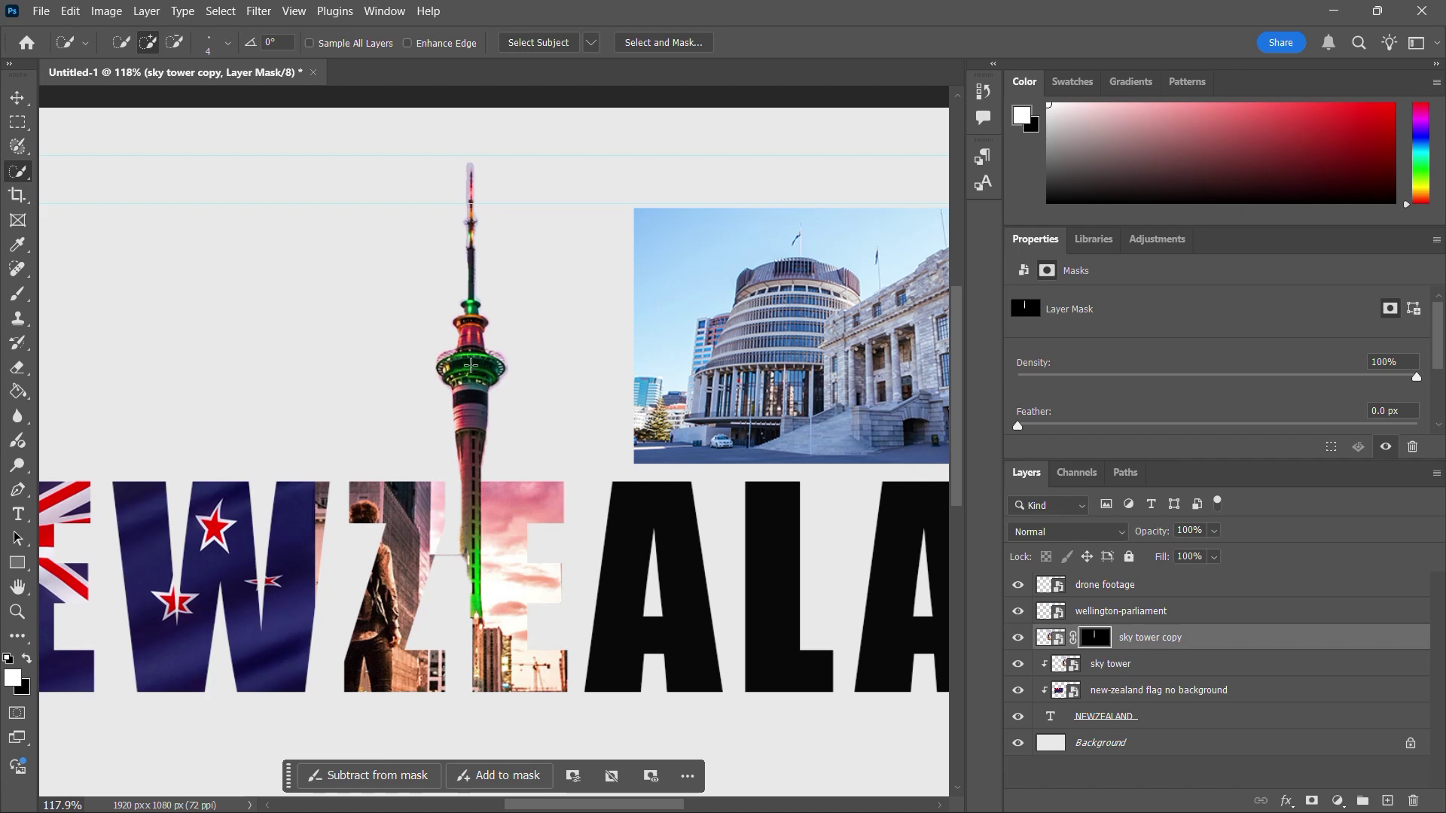
left_click_drag(471, 365, 487, 366)
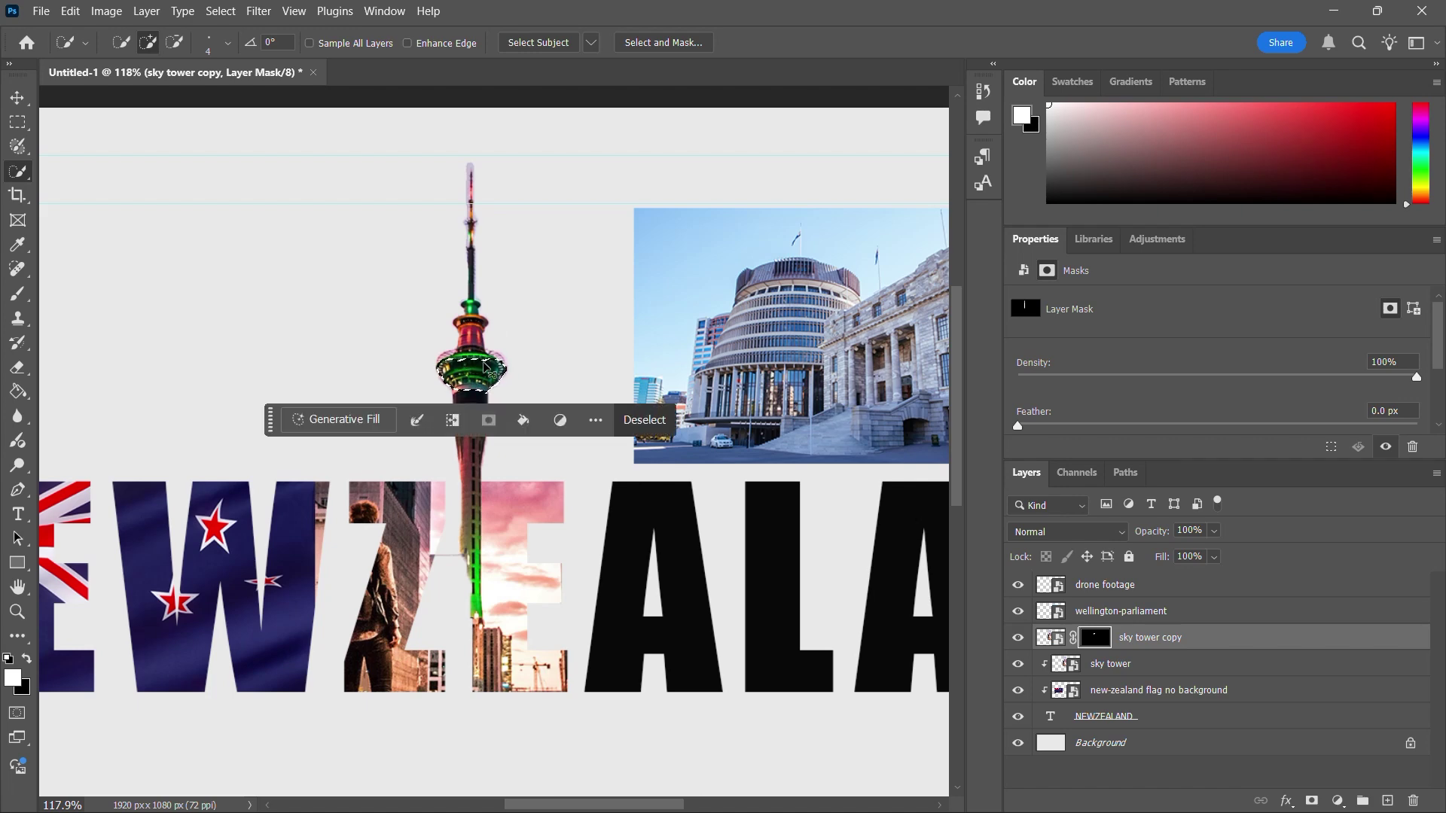
key("ctrl+d")
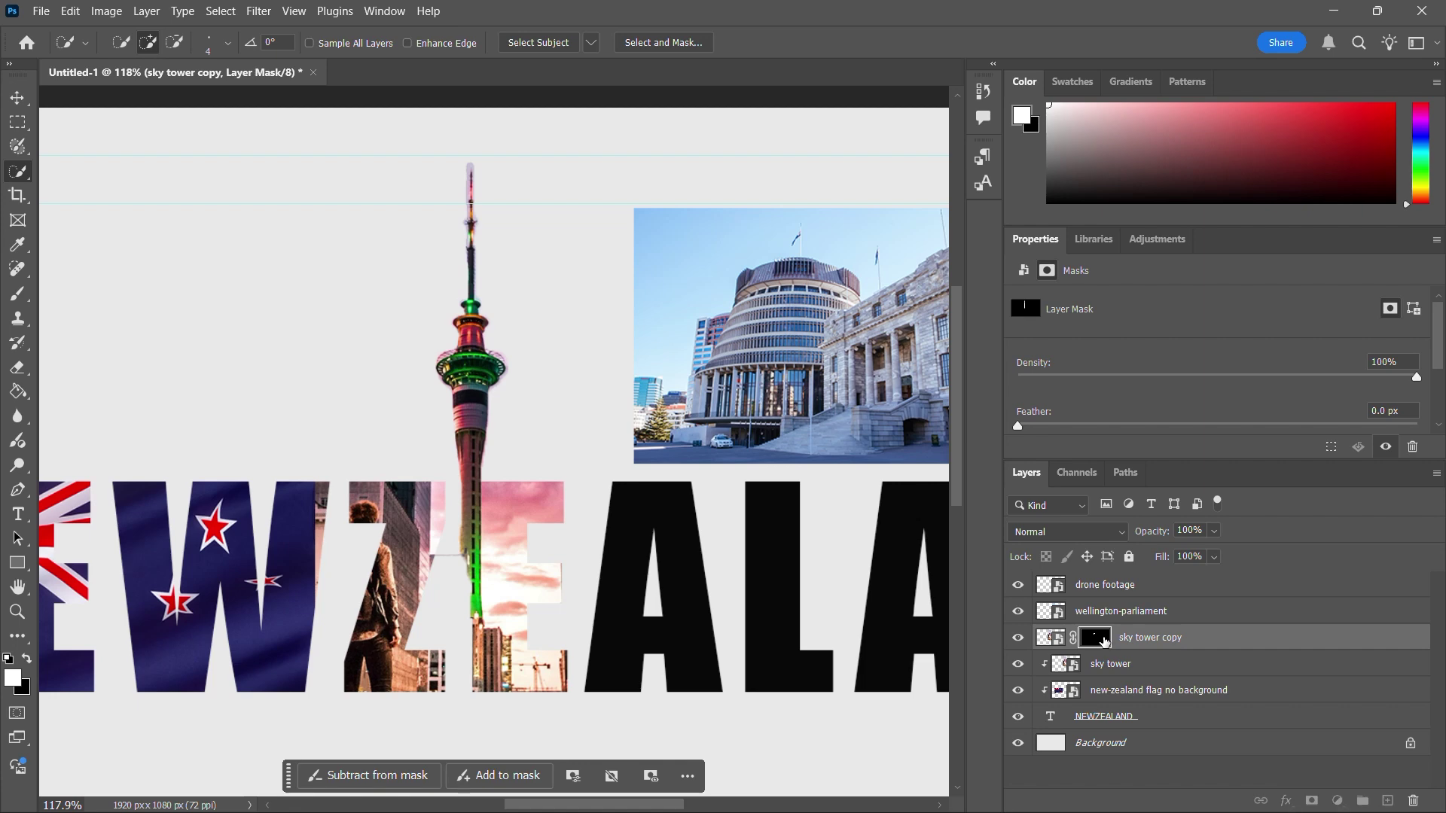
left_click(16, 98)
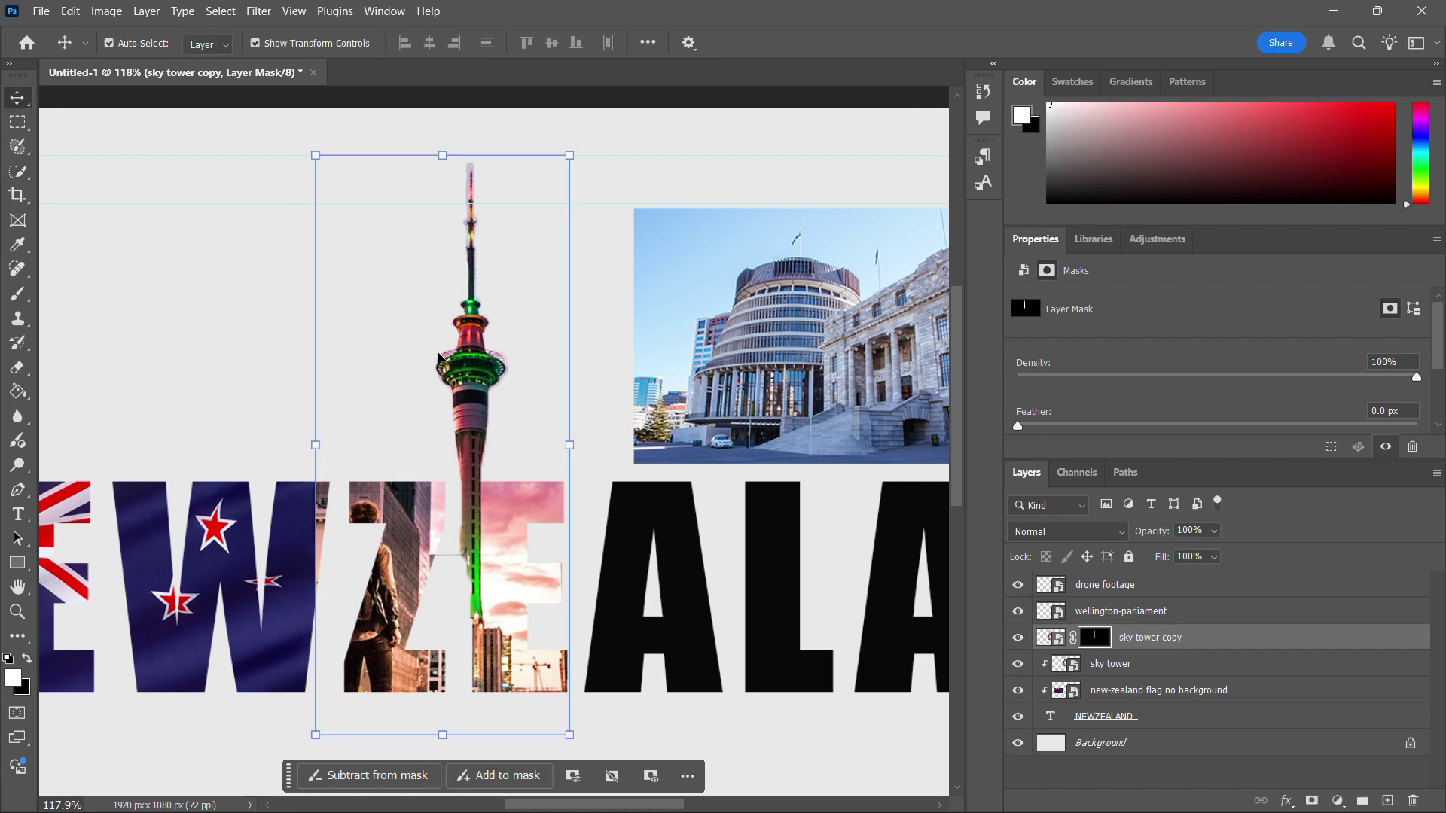
- Shift the sky tower picture and its masked copy together slightly to the right over the letters Z and E
left_click_drag(439, 359, 545, 516)
left_click_drag(472, 386, 489, 382)
scroll(496, 395, "down", 3)
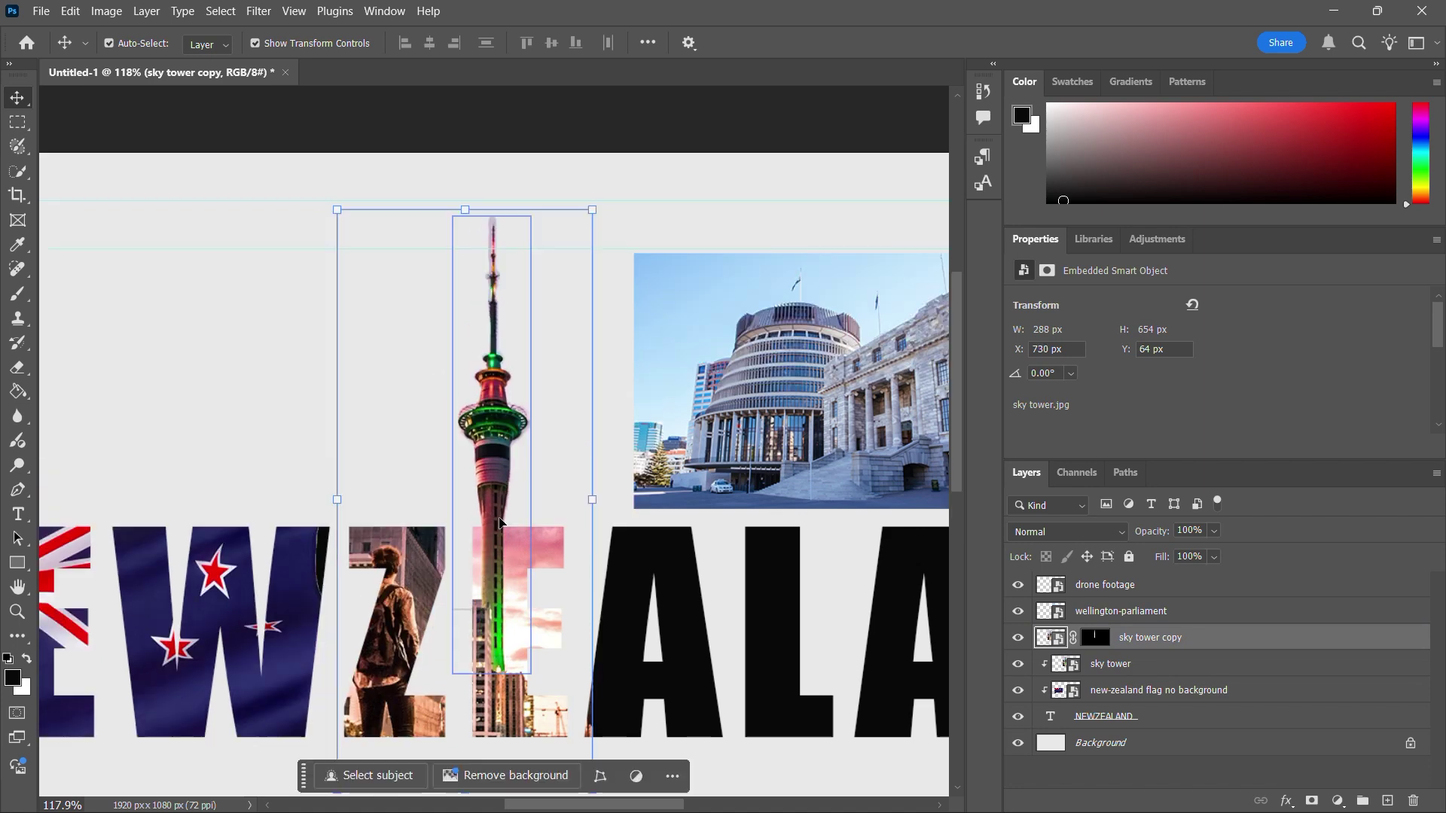
scroll(503, 406, "down", 2)
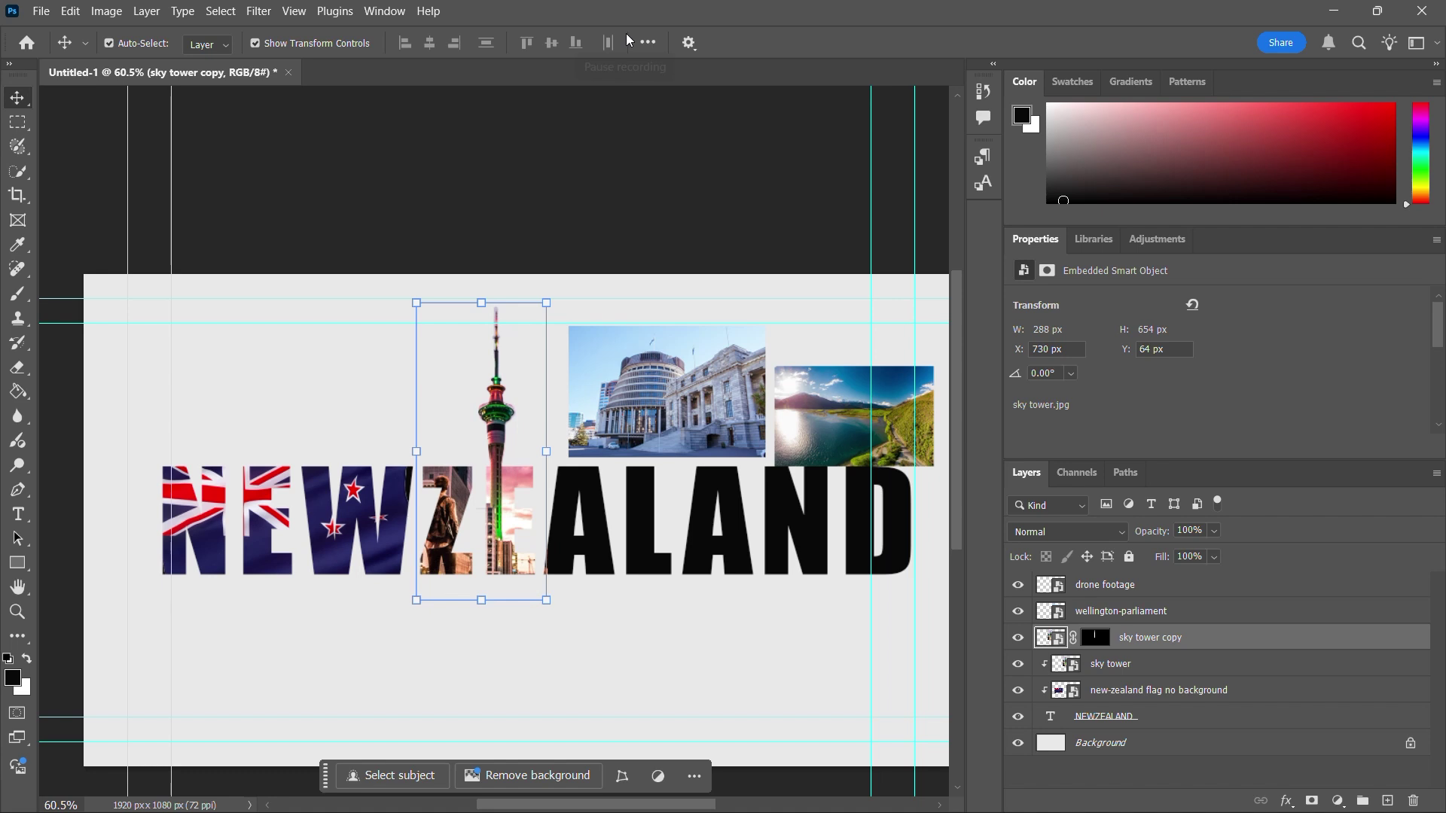
- Place the wellington-parliament picture over the letters ALA and clip it to the NEWZEALAND text, beneath the flag layer
left_click_drag(660, 388, 639, 511)
key("ctrl+t")
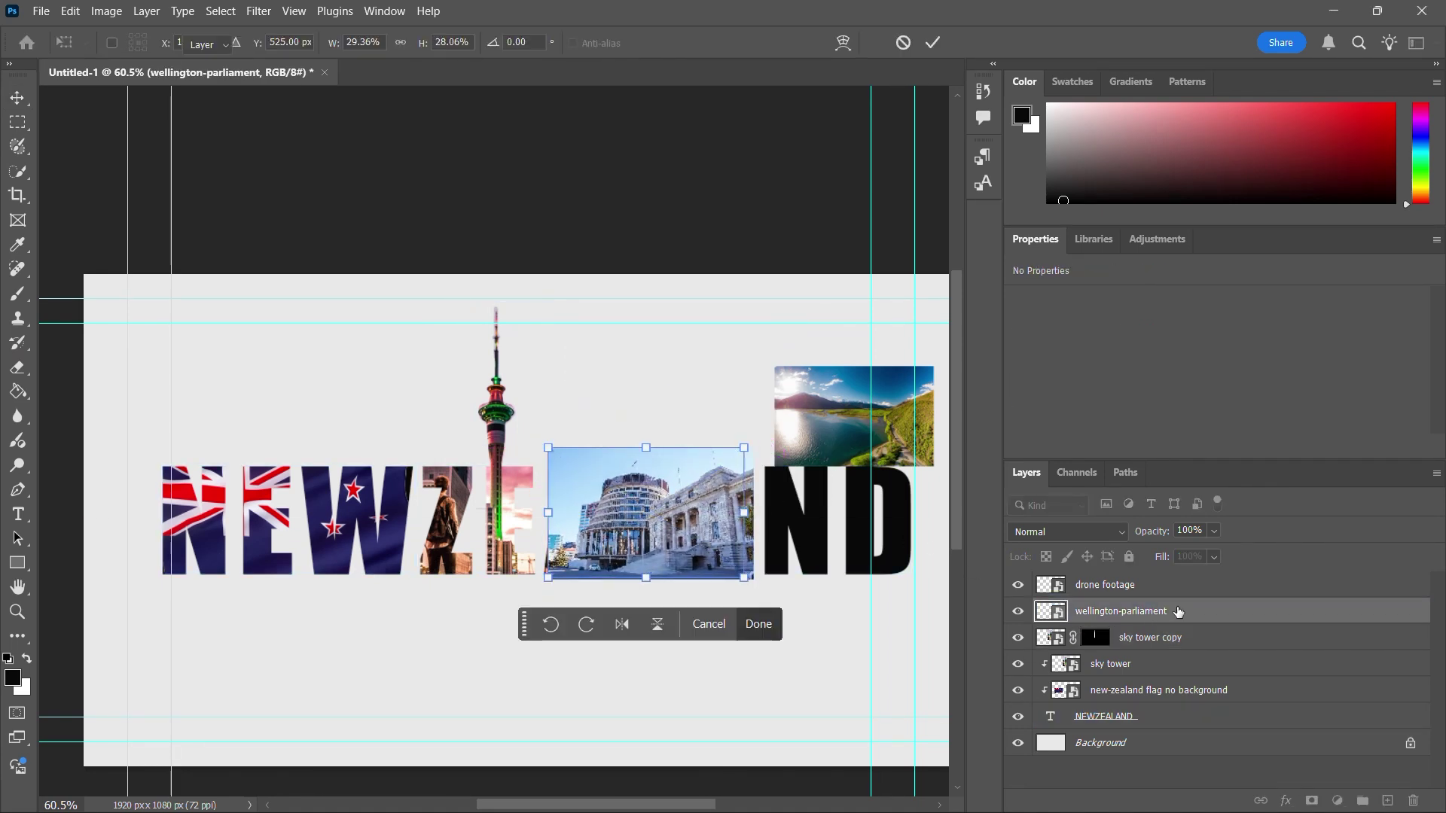
right_click(1177, 610)
left_click(1211, 575)
left_click_drag(1126, 610, 1114, 698)
- Scale the drone footage picture to about 349 × 237 px over the letters ND and clip it to the NEWZEALAND text
left_click(1105, 585)
left_click_drag(848, 397, 830, 496)
left_click_drag(916, 567, 922, 578)
key("Return")
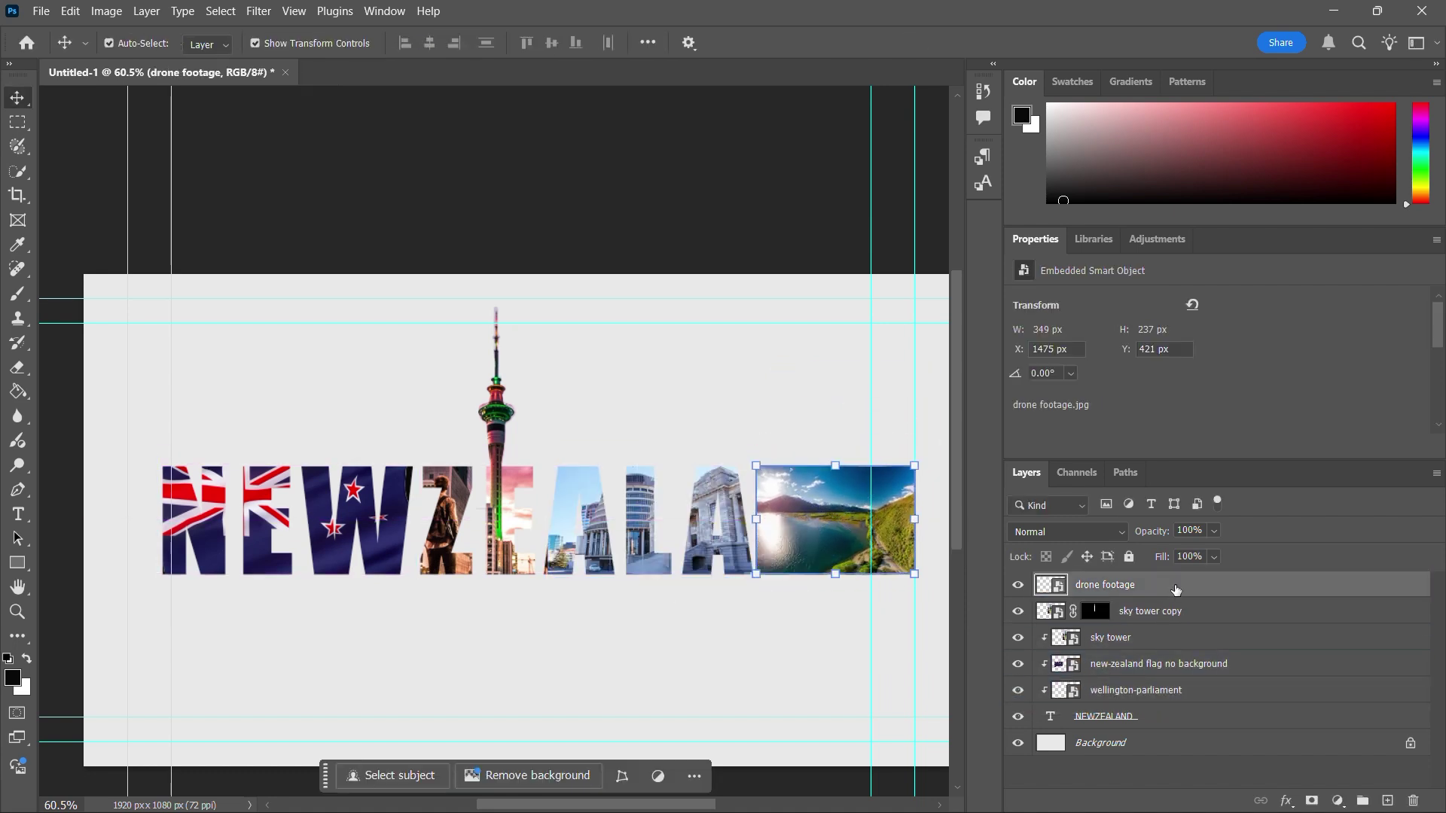
right_click(1175, 590)
left_click(1290, 772)
left_click_drag(1170, 586, 1170, 702)
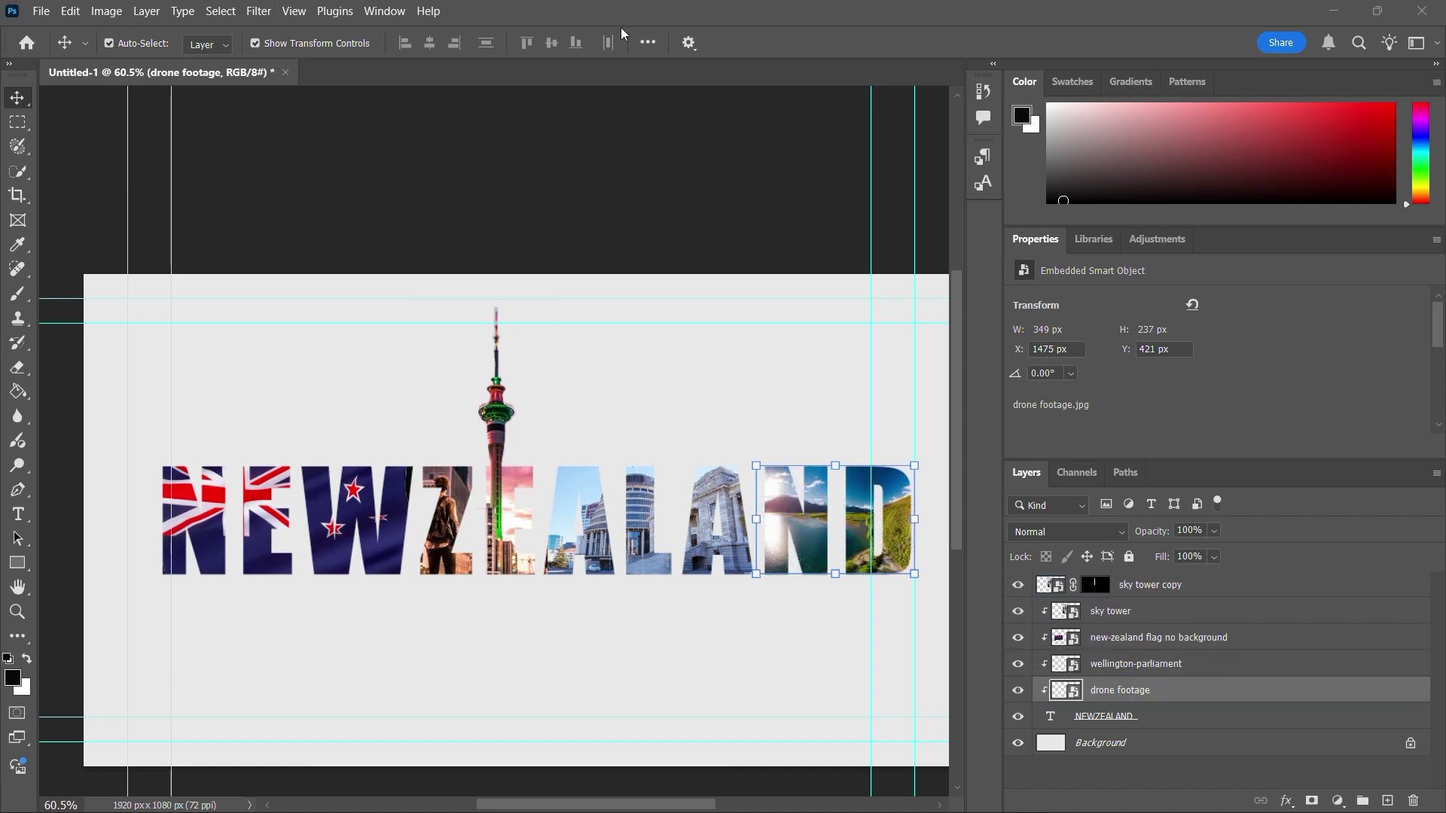
- Enlarge the New Zealand flag picture over the letters NEW to about 12.23% width and 11.87% height
left_click(402, 510)
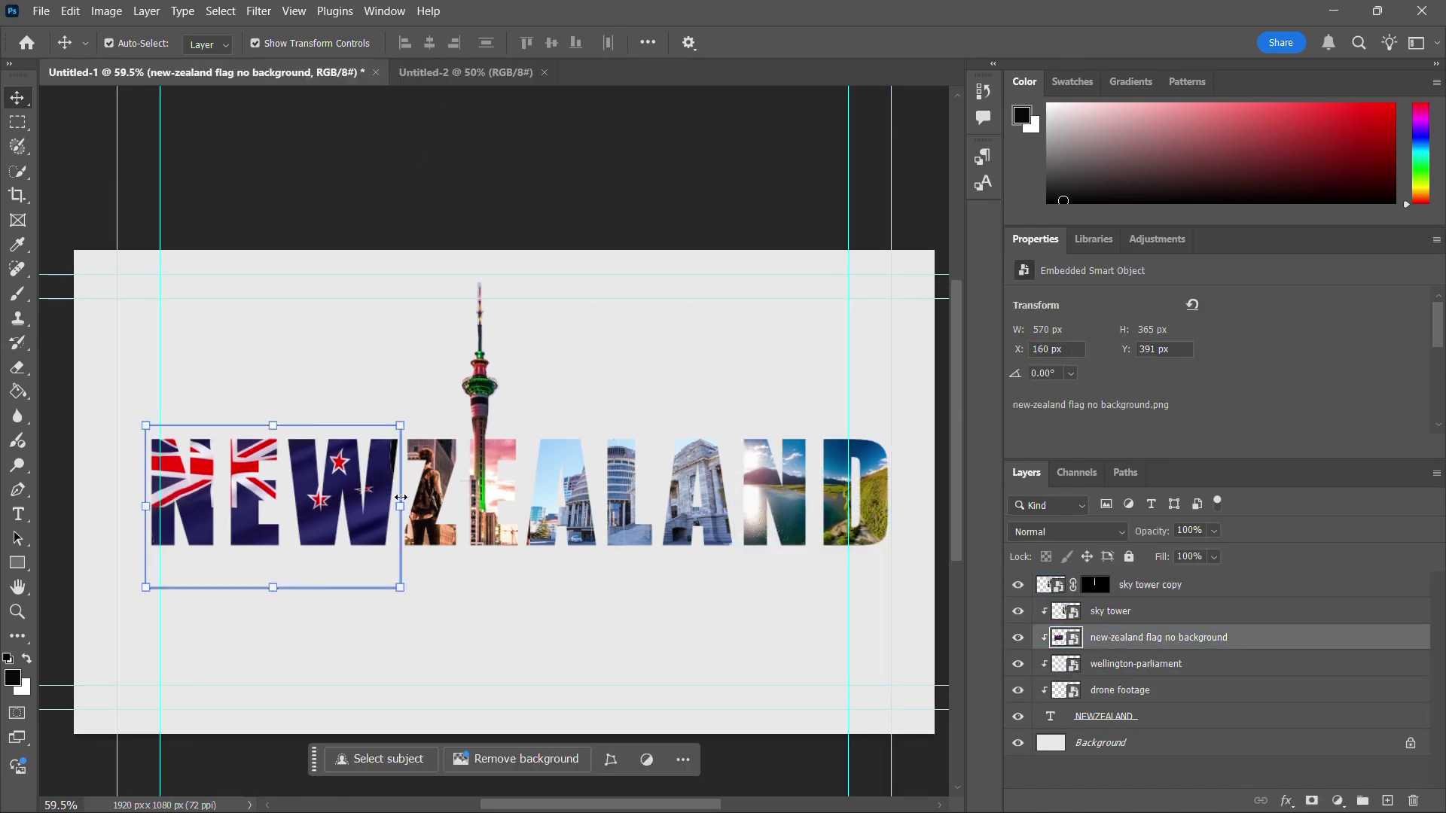
key("ctrl+t")
left_click_drag(401, 510, 340, 512)
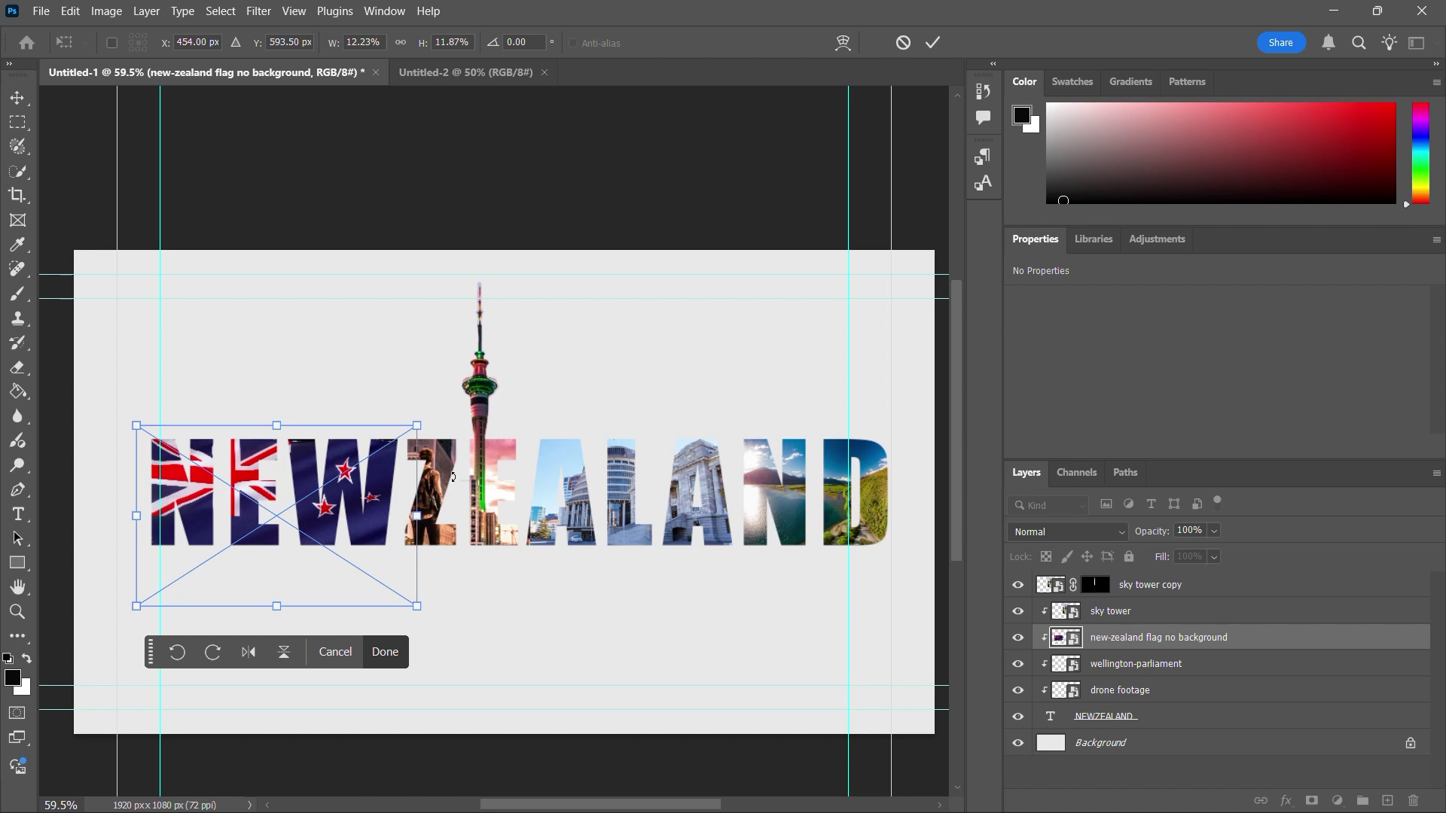
- Shift the wellington-parliament picture slightly to the right inside the letters ALA
left_click(1132, 670)
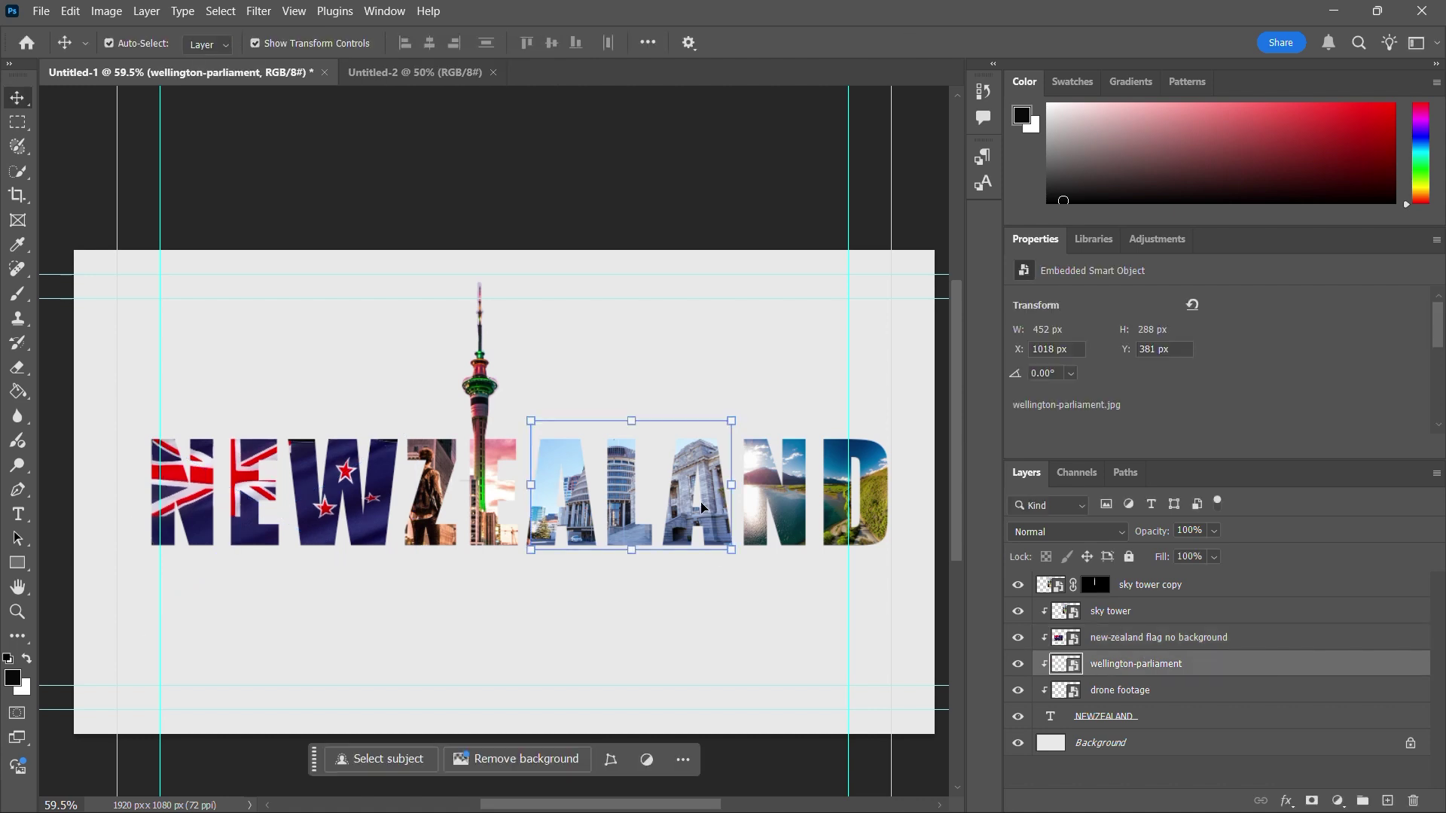
left_click_drag(680, 497, 735, 496)
key("ctrl+t")
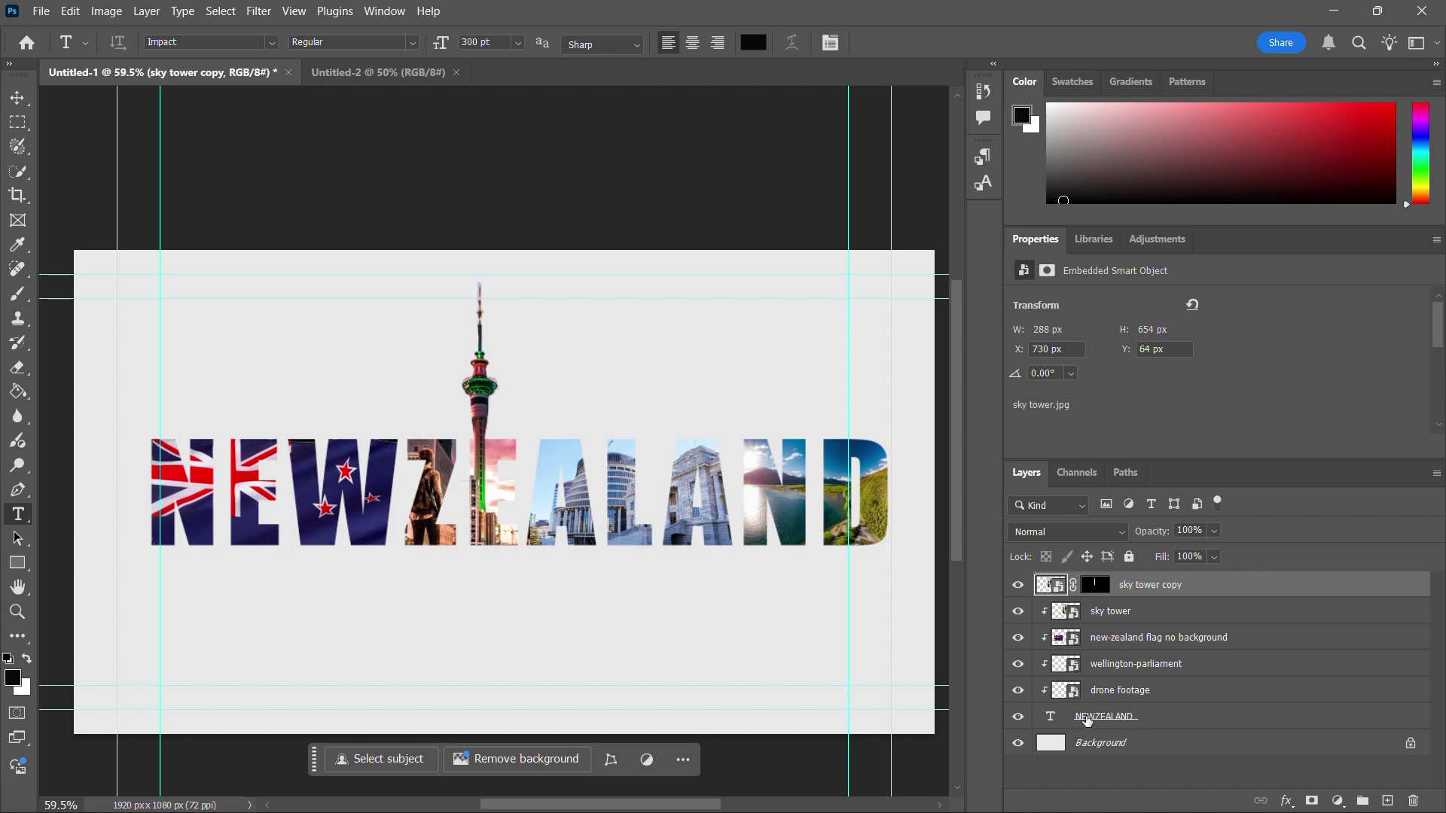
- Group the sky tower copy, all clipped pictures and the NEWZEALAND text layer, and check the group's contents
left_click(1151, 721, "shift")
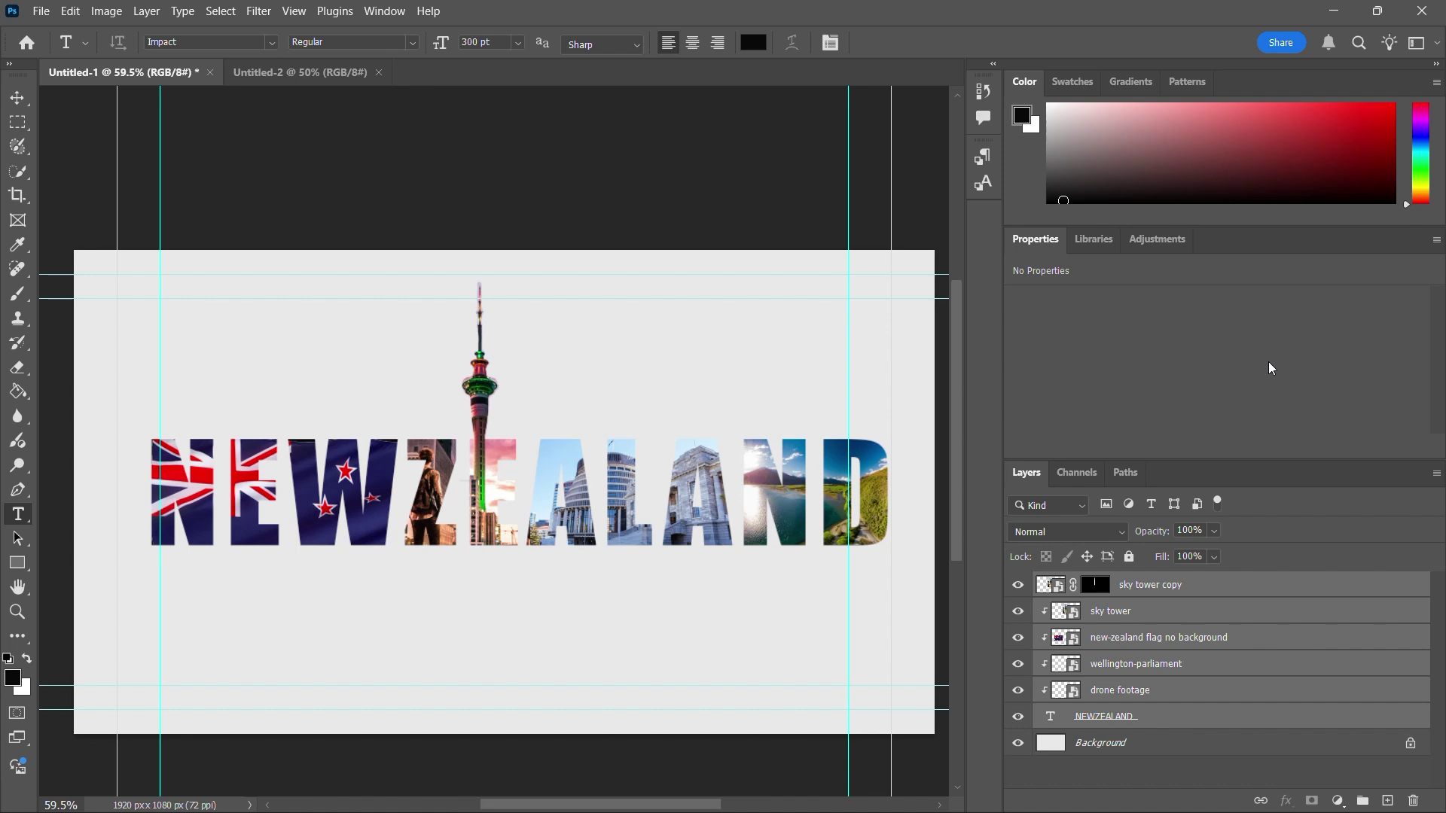
key("ctrl+g")
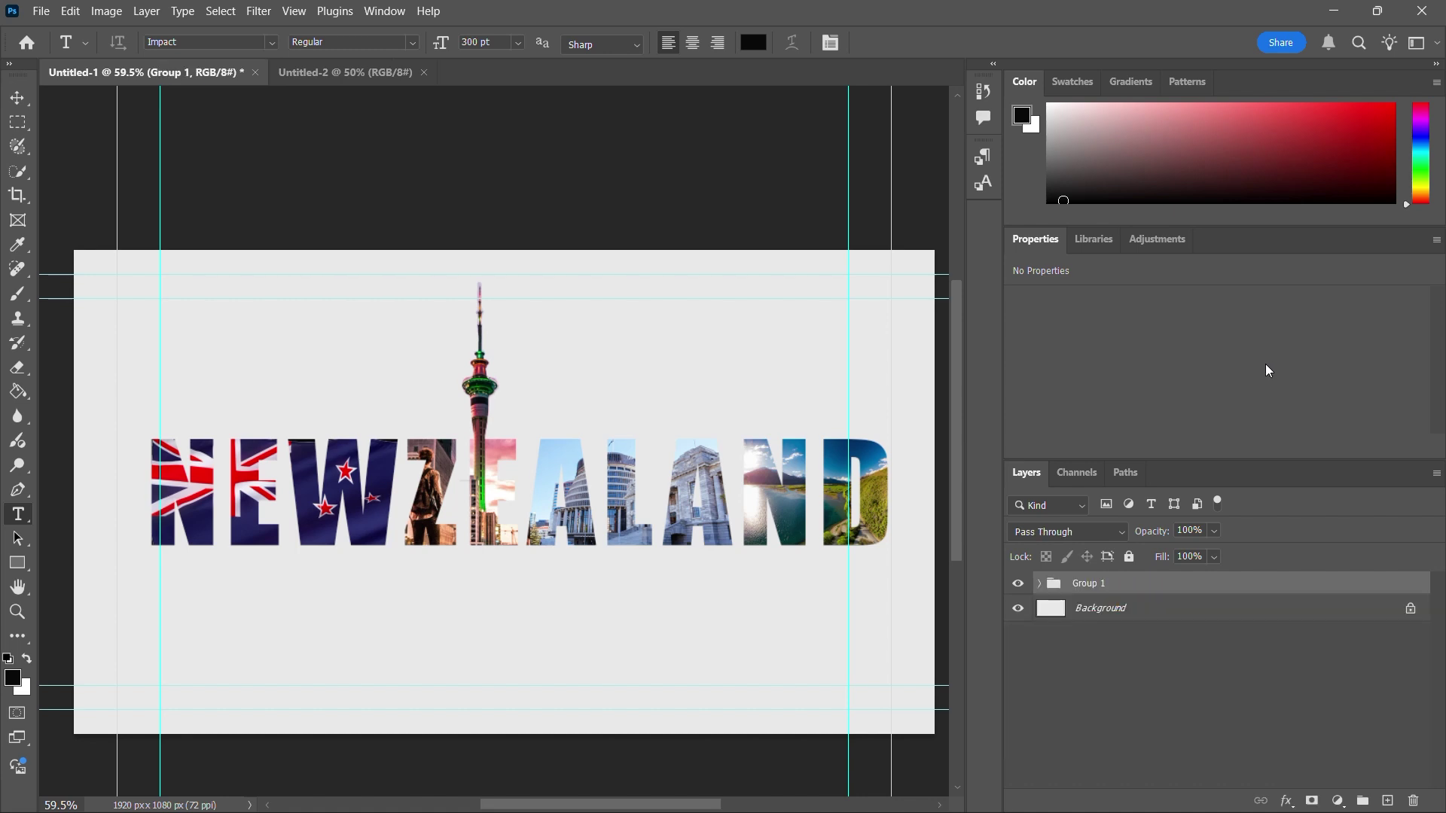
left_click(1039, 584)
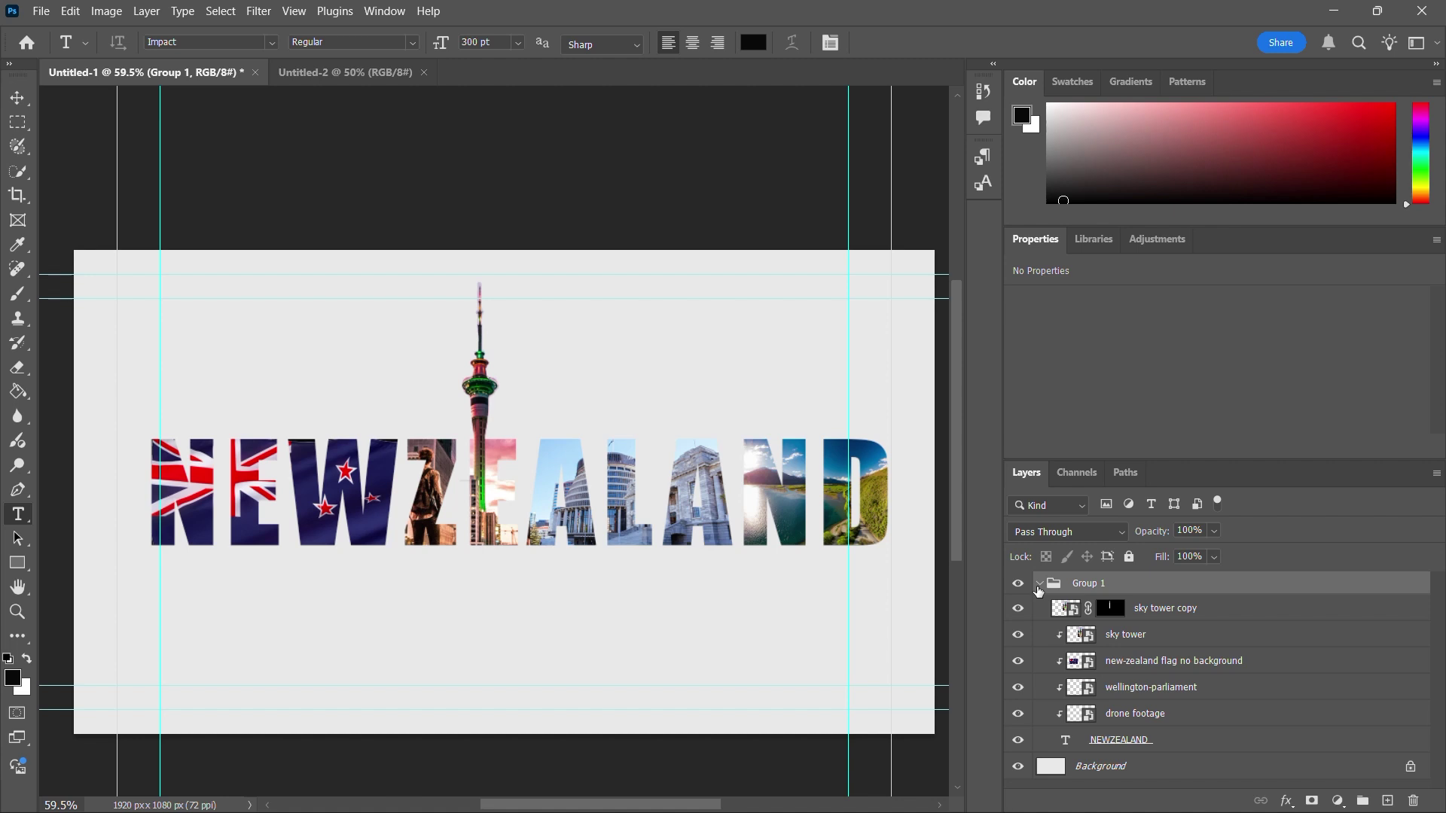
left_click(1039, 584)
- Add Bevel & Emboss and Drop Shadow layer effects to the group, keeping the artwork in view
double_click(1341, 588)
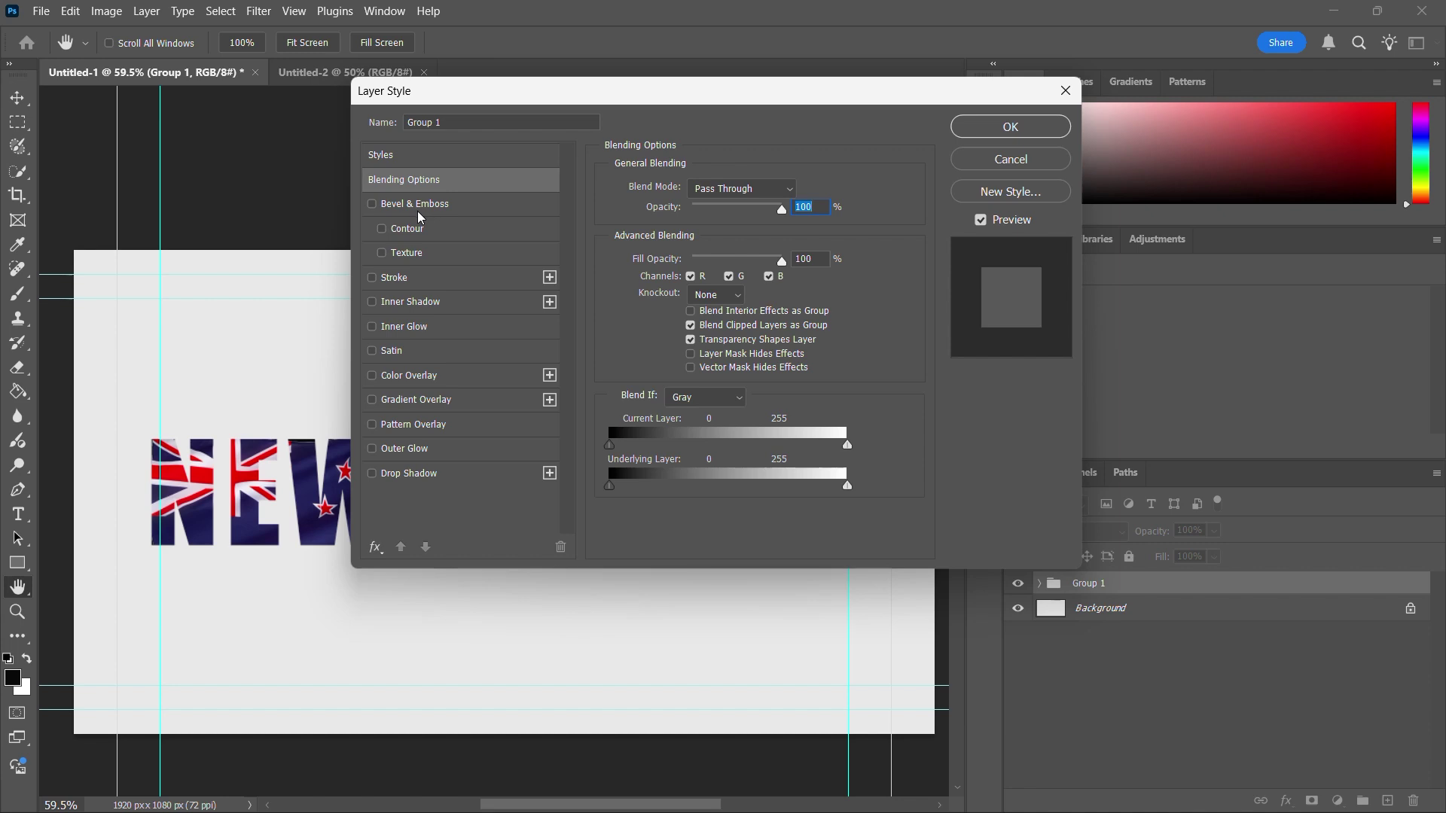
left_click_drag(425, 97, 704, 118)
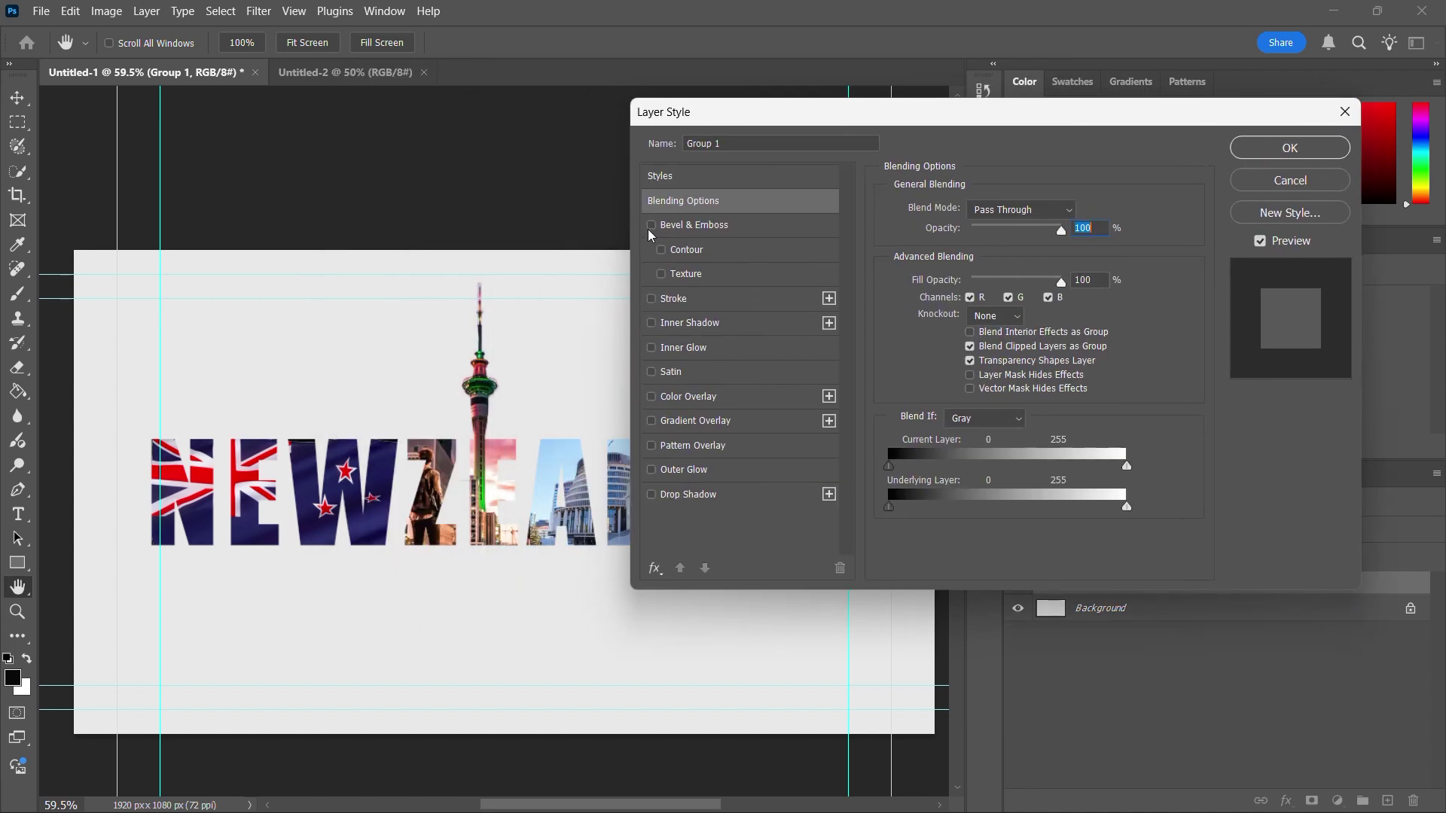
left_click(652, 225)
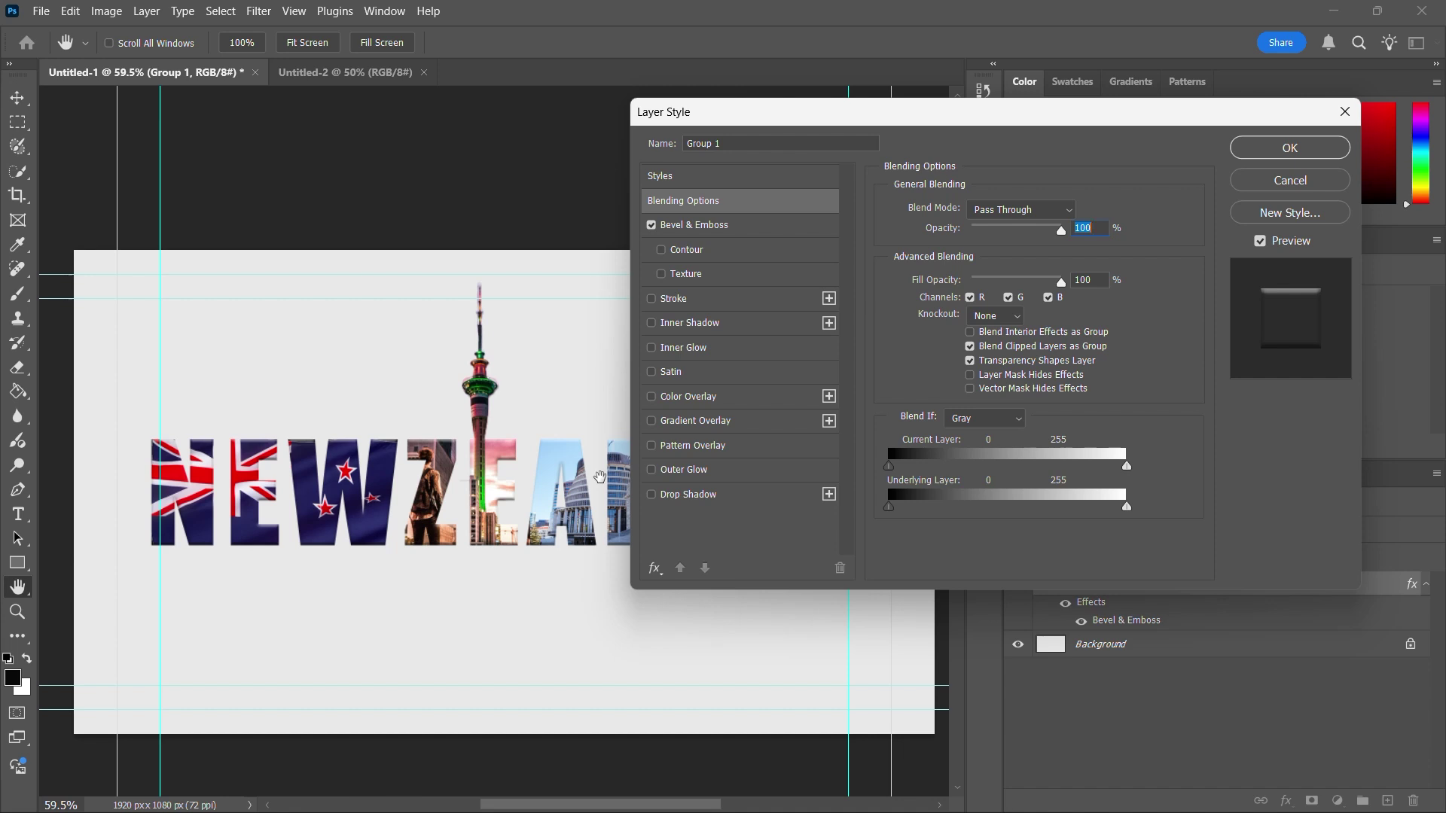
left_click(654, 497)
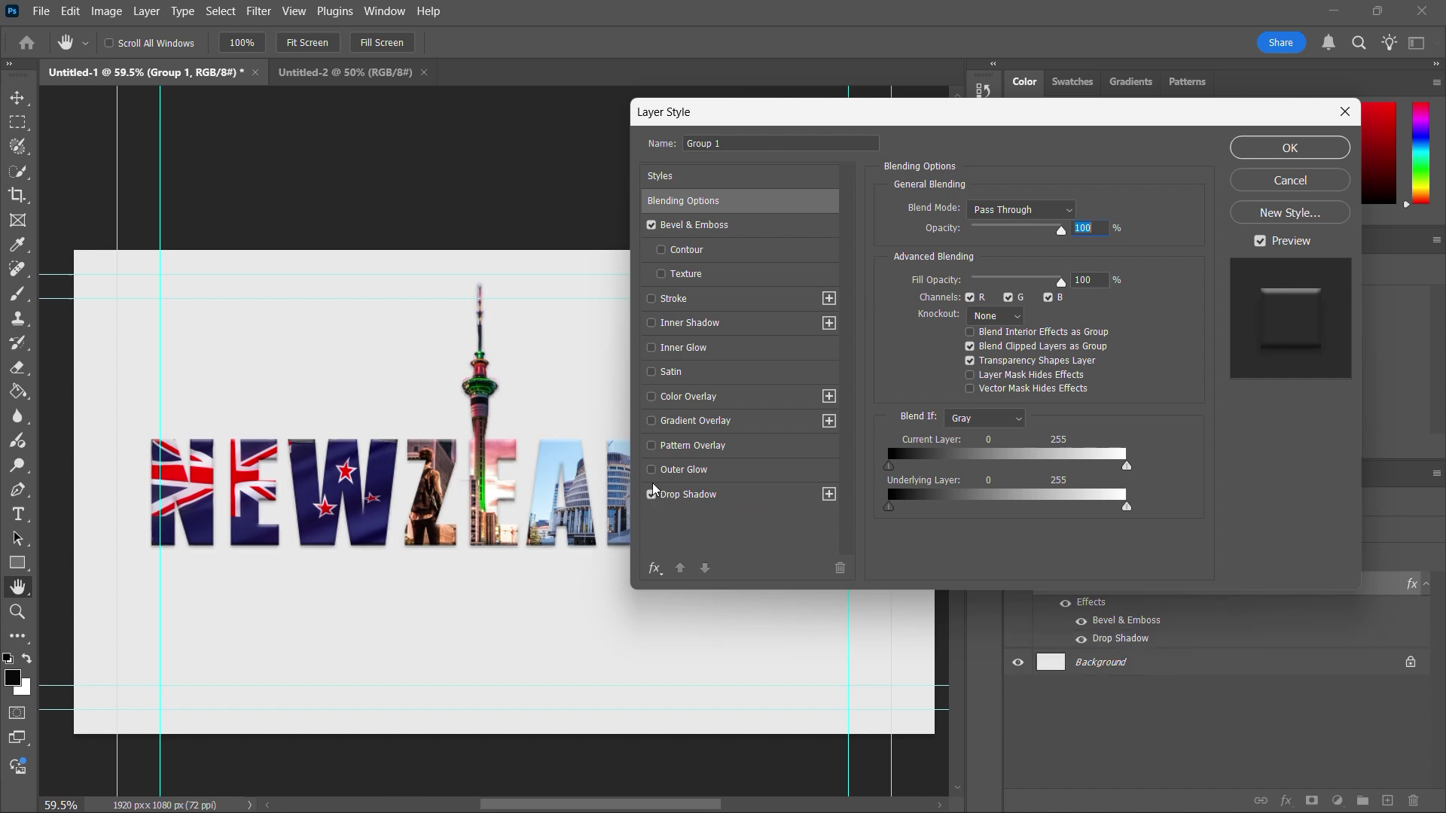
- Try the Outer Glow and Inner Glow effects on the group
left_click(655, 474)
left_click(655, 475)
left_click(655, 474)
left_click(654, 474)
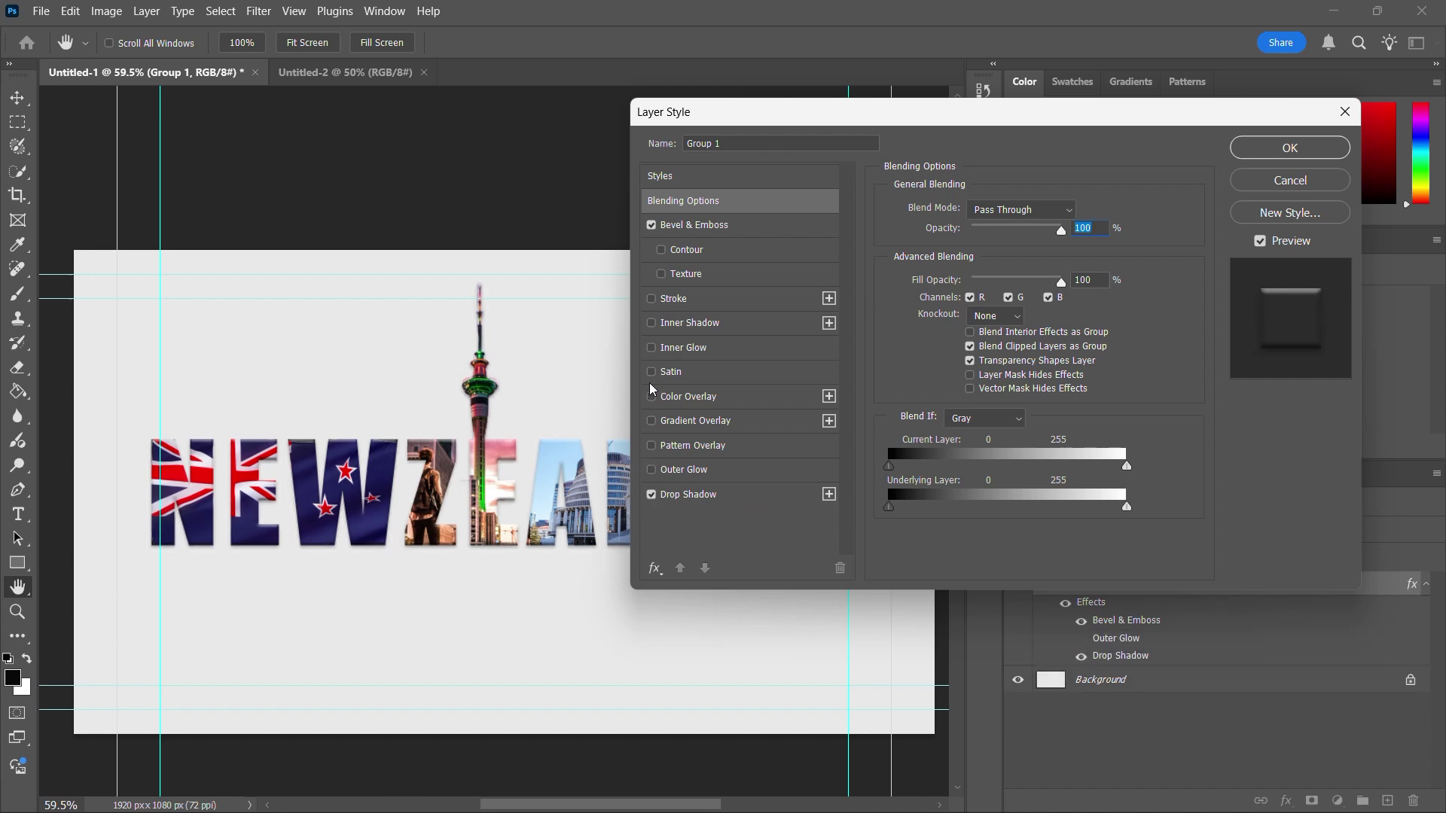
left_click(652, 350)
left_click(652, 349)
- Add the Stroke and Inner Shadow effects to the group
left_click(652, 299)
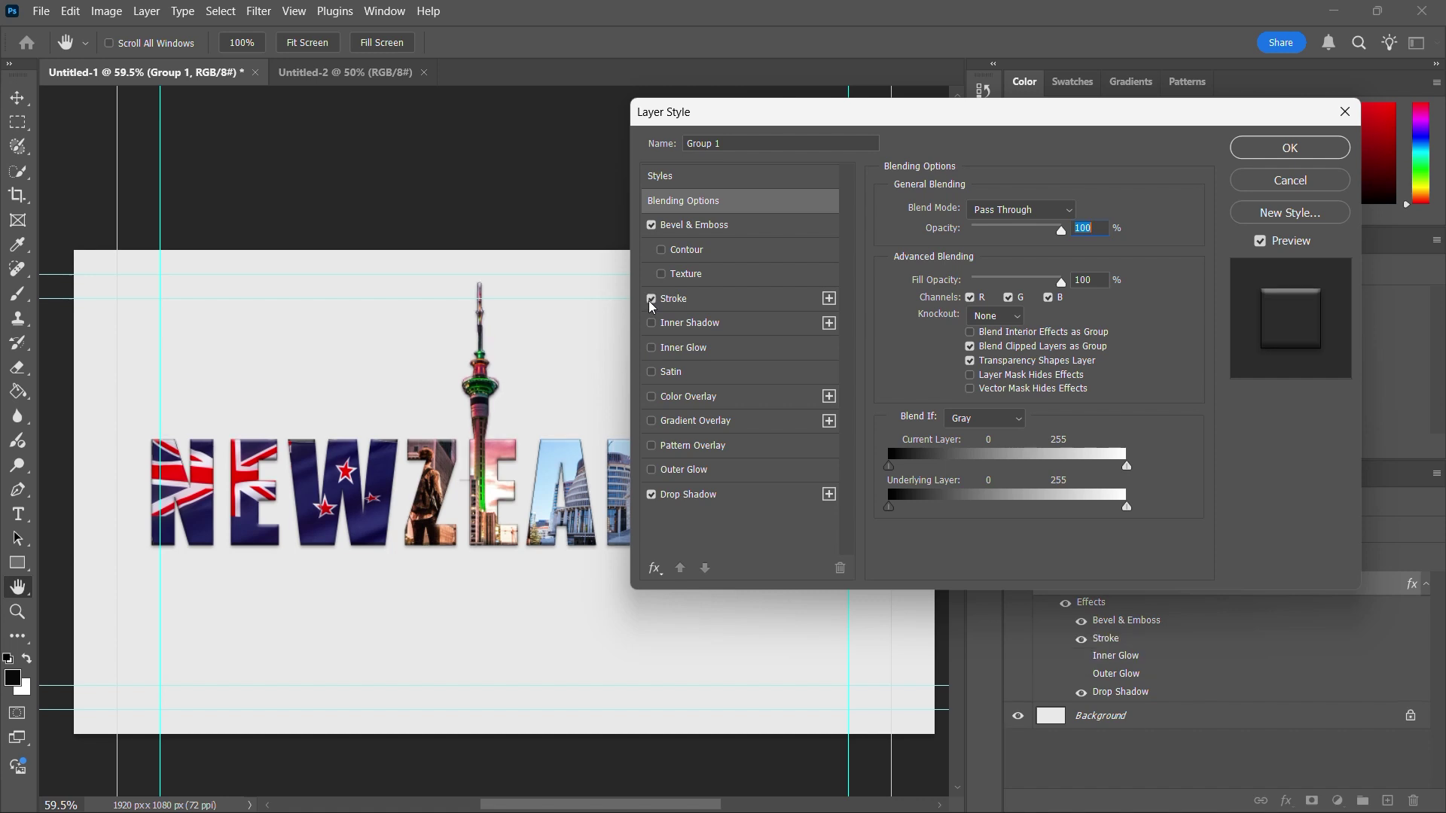
left_click(652, 324)
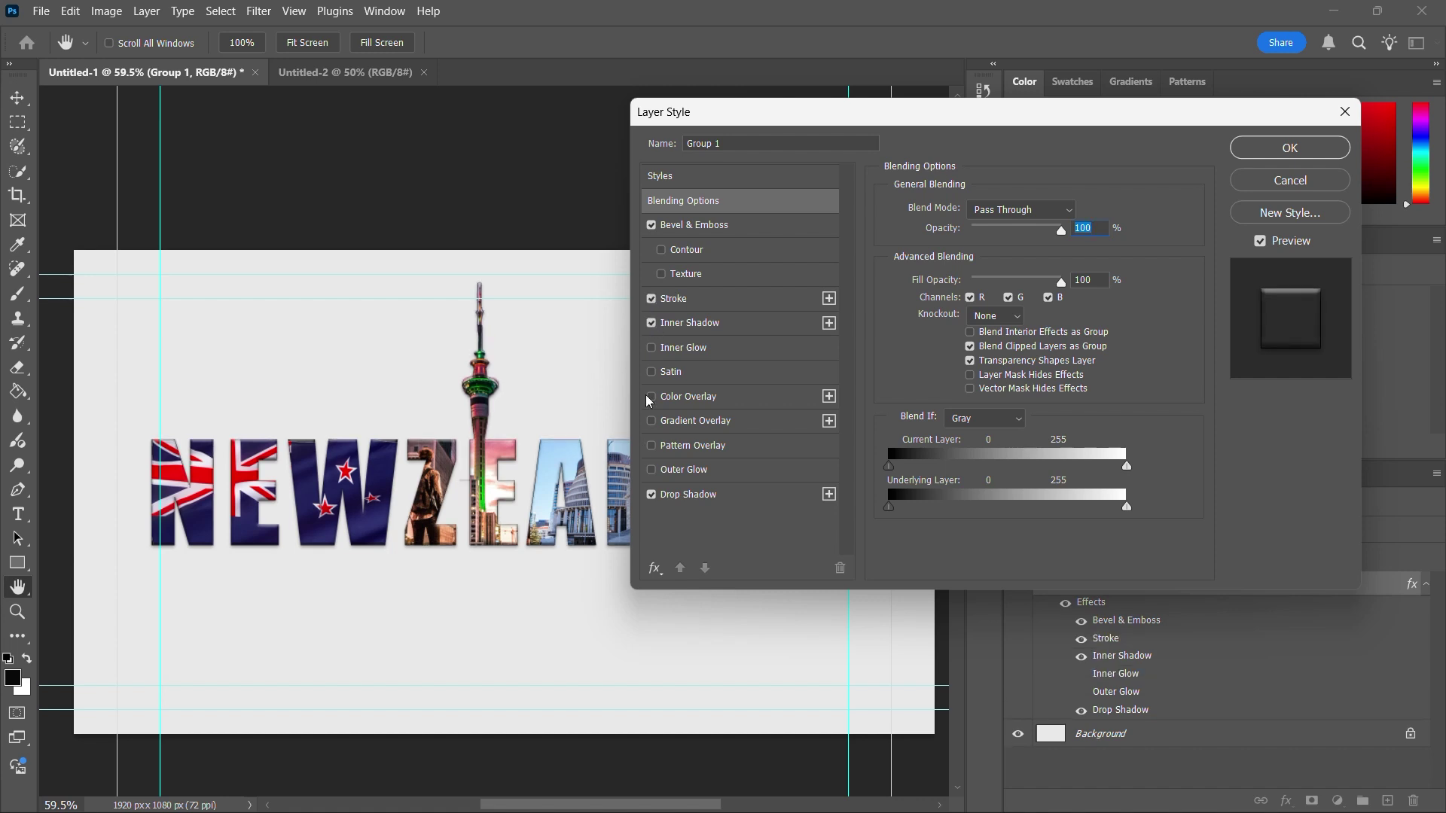
- Try the Inner Glow and Satin effects on the group
left_click(650, 351)
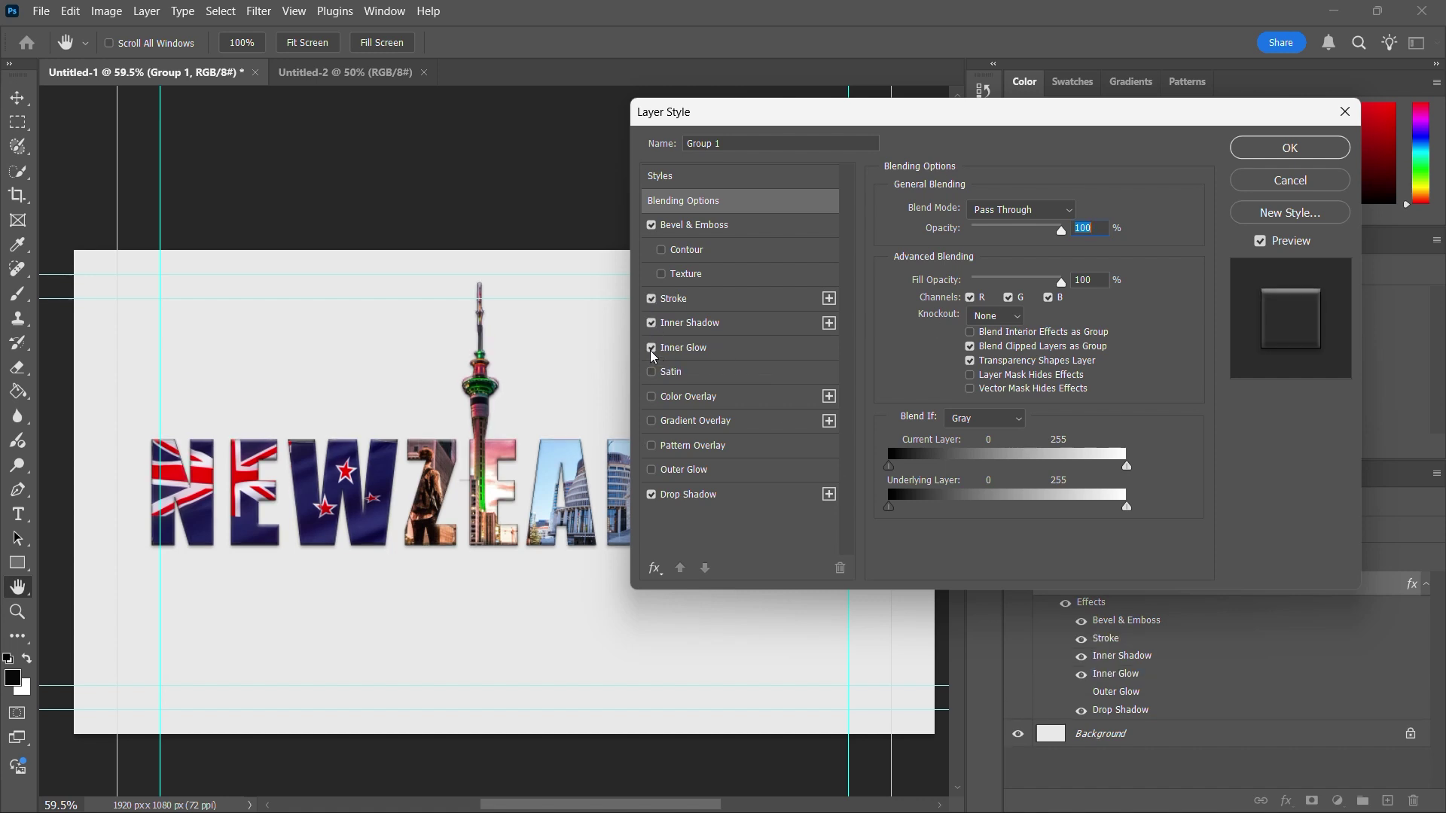
left_click(651, 350)
left_click(652, 373)
left_click(652, 373)
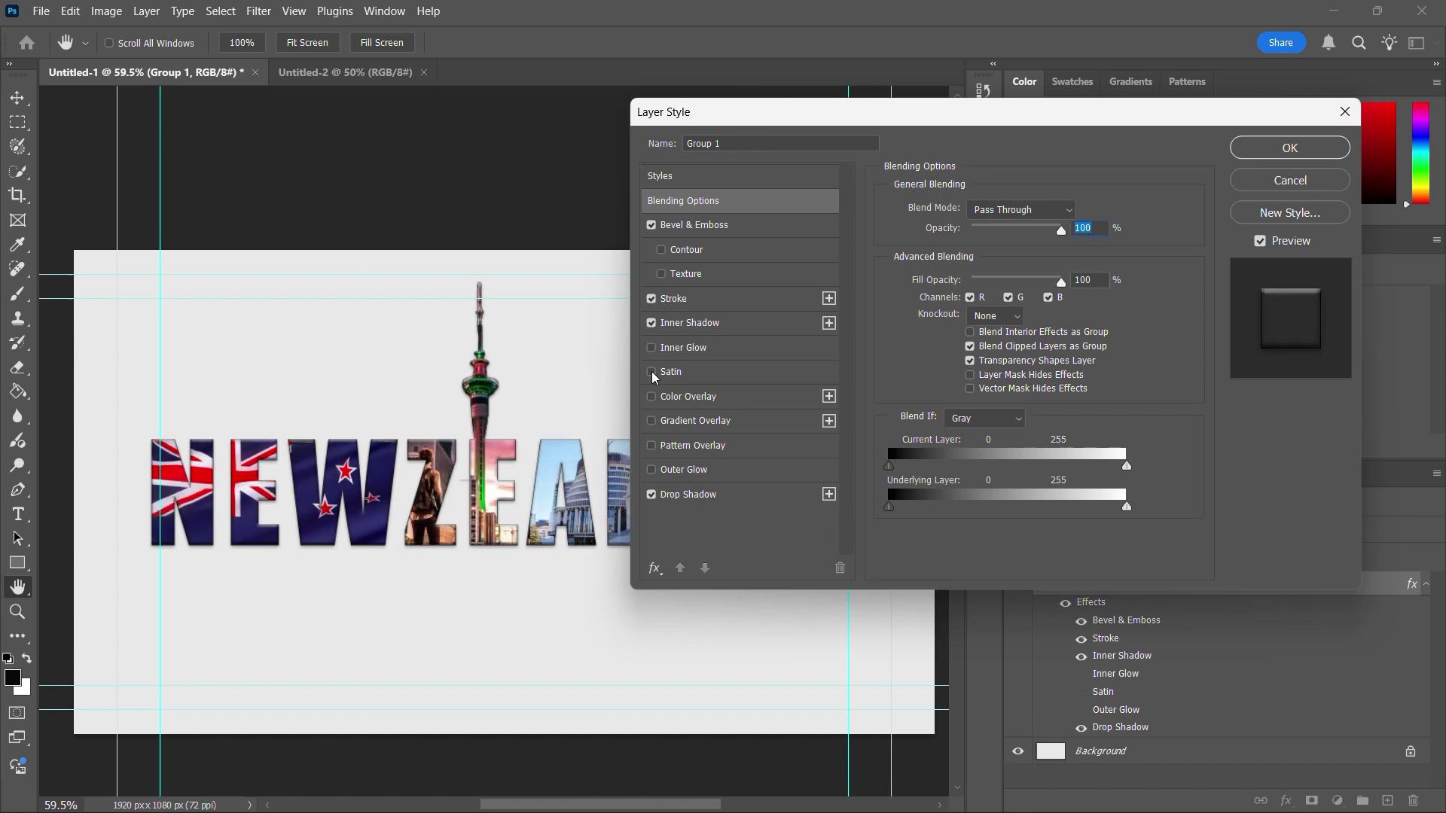
- Enable Contour and Texture for the group's Bevel & Emboss effect and apply the layer style
left_click(662, 250)
left_click(662, 250)
left_click(662, 250)
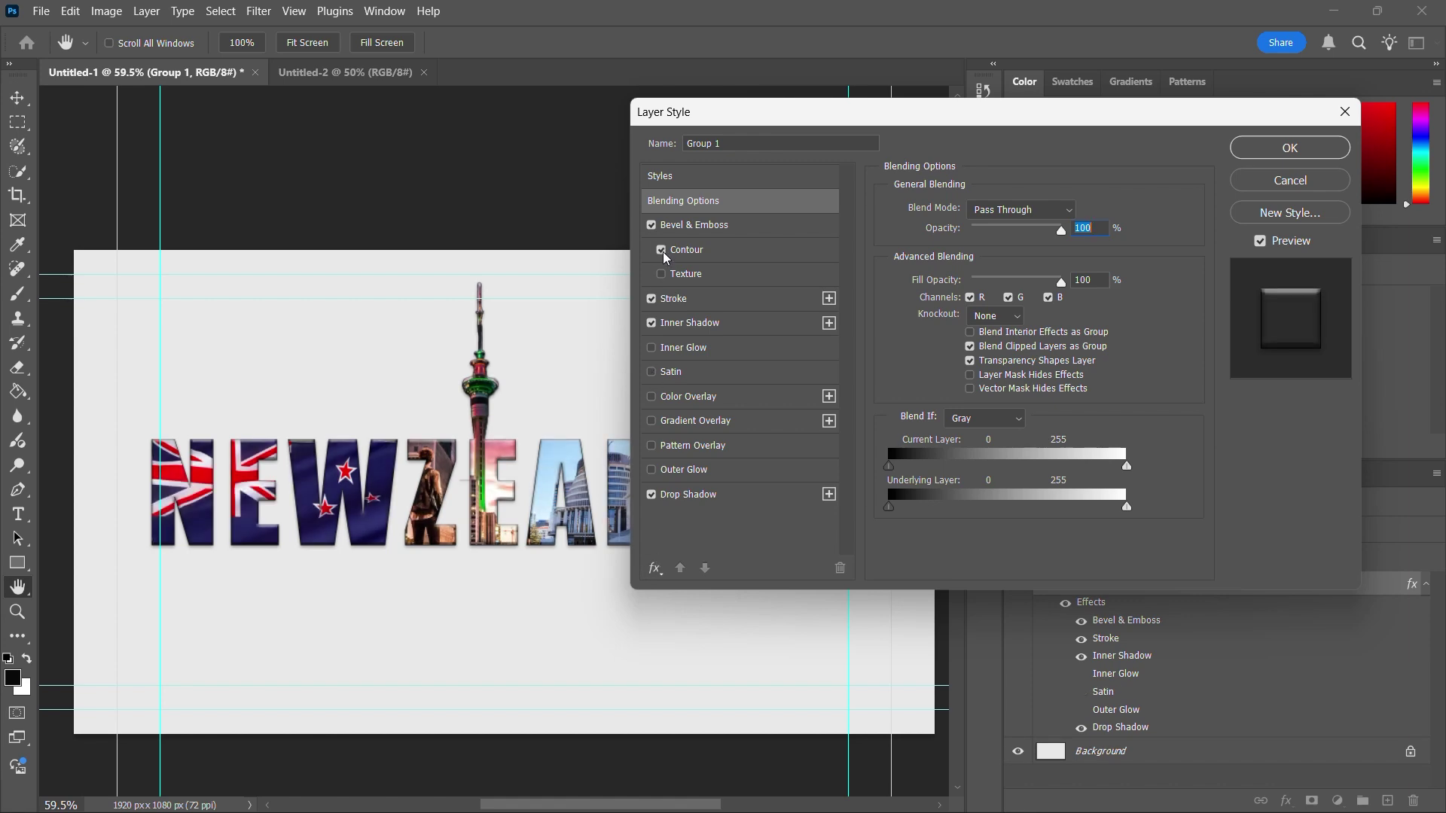
left_click(662, 275)
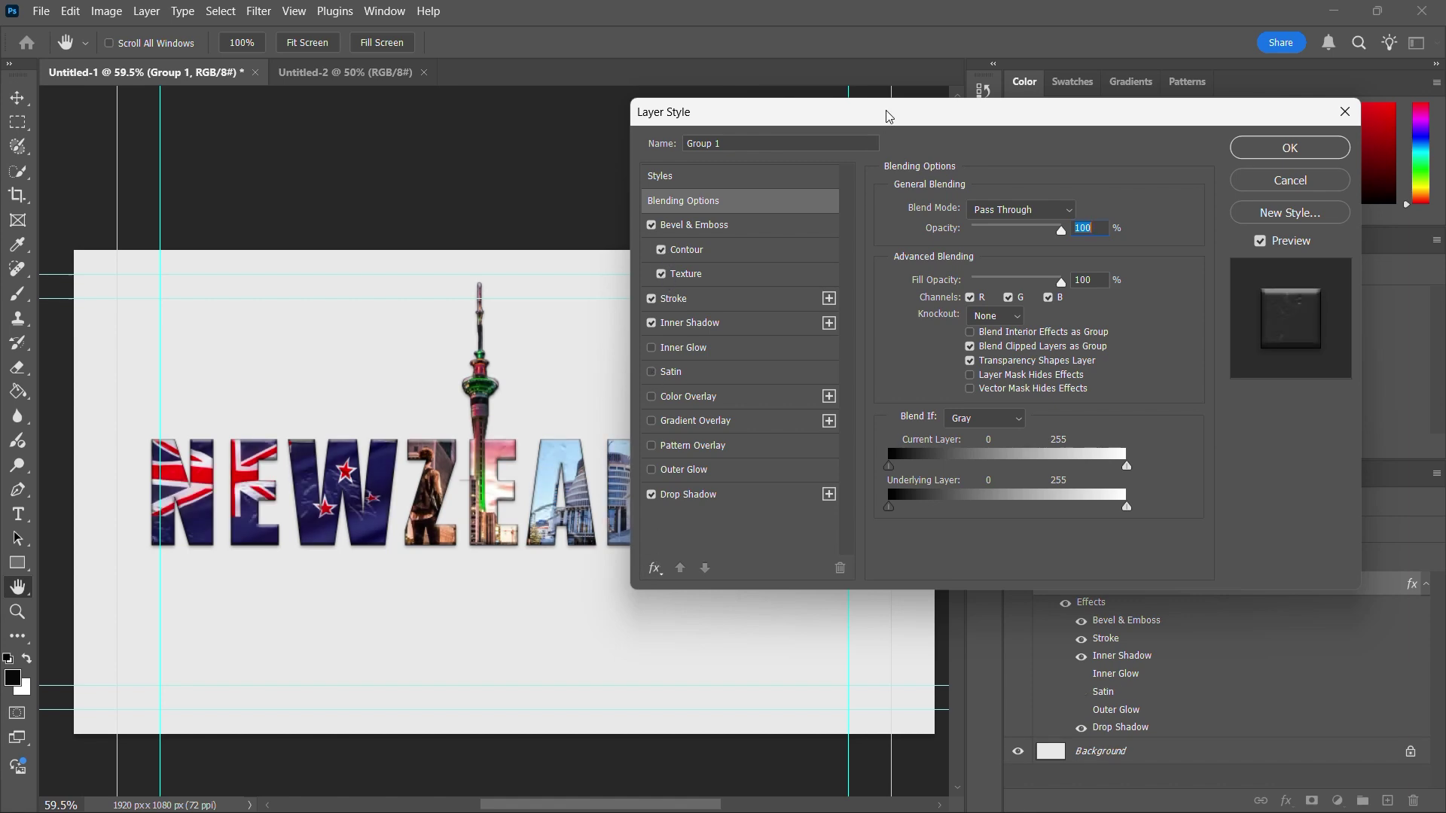
left_click_drag(886, 112, 837, 133)
left_click(1241, 170)
- Draw a short radial gradient near the centre of the Background with the Gradient tool
scroll(466, 427, "up", 1)
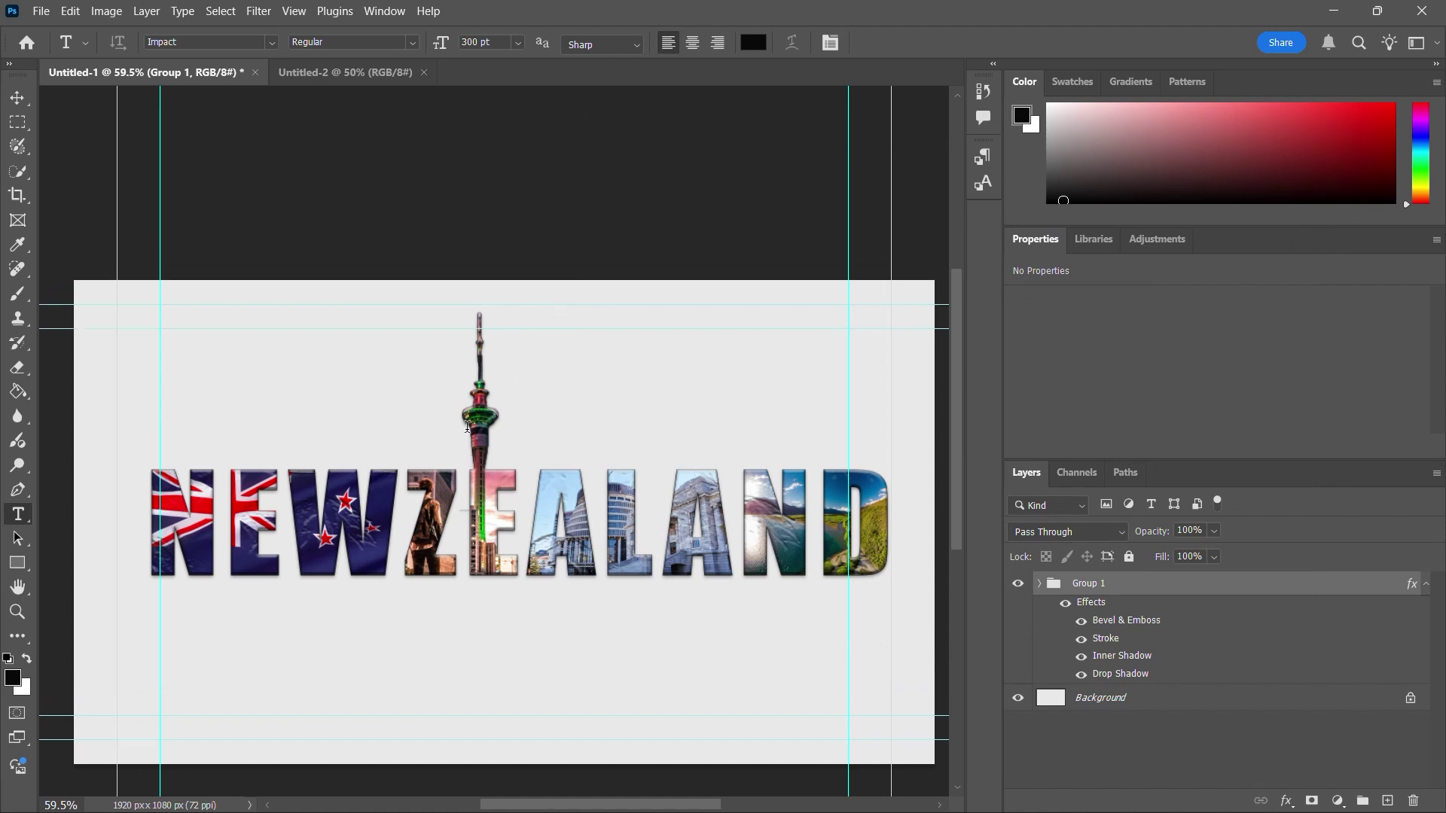
scroll(655, 290, "down", 1)
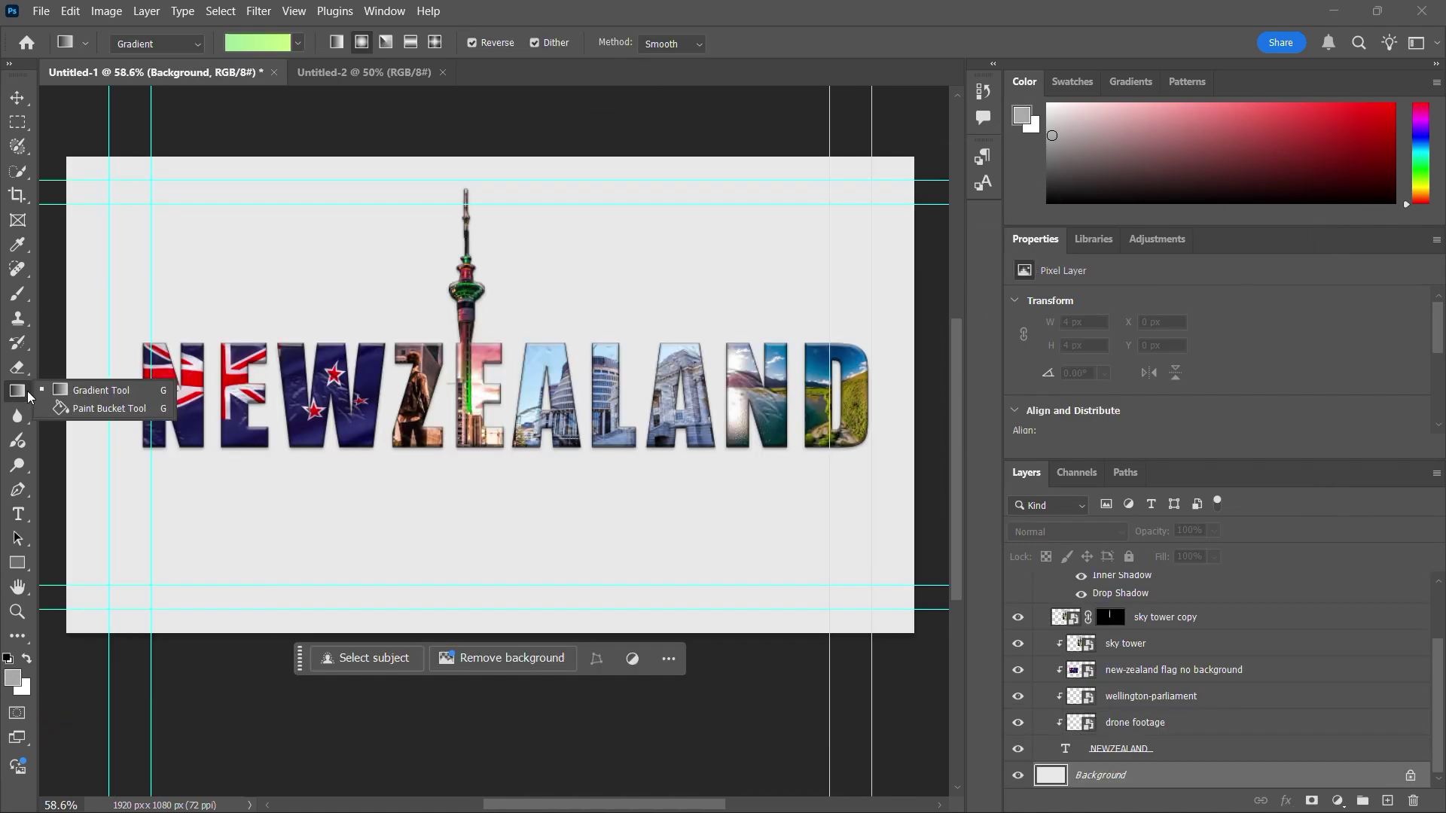
left_click(75, 382)
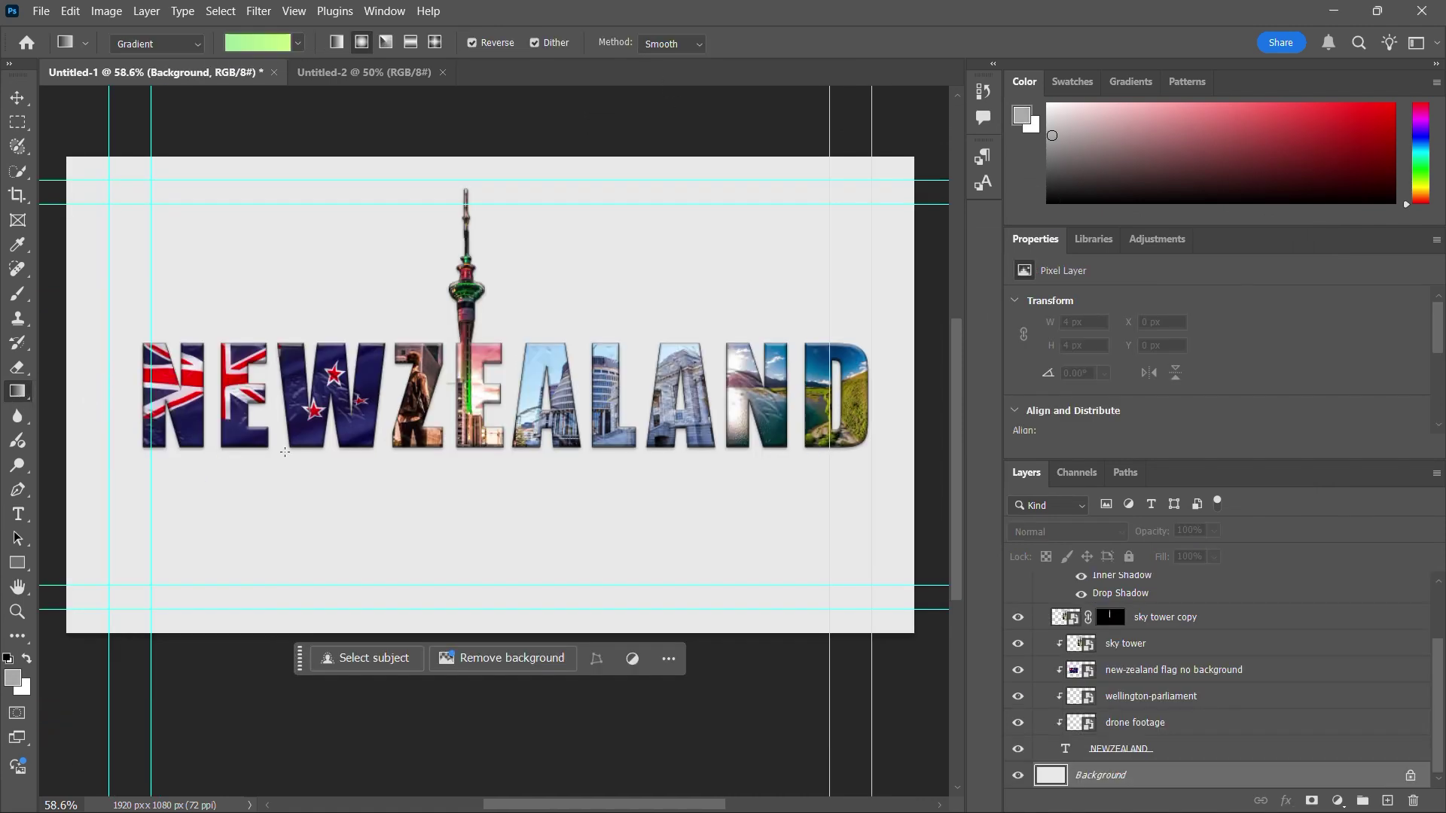
left_click_drag(498, 371, 486, 382)
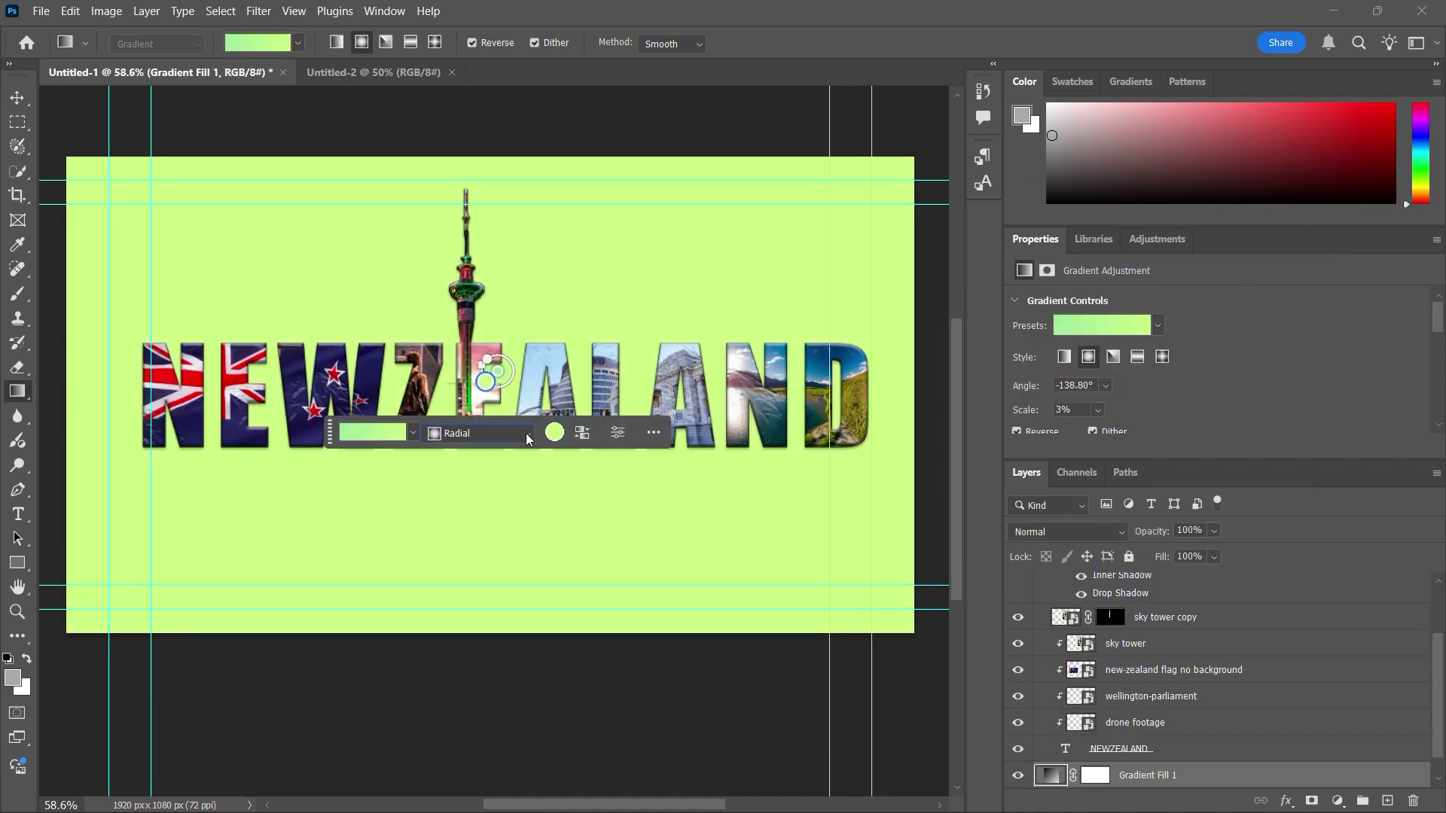
- Apply the first preset of the Blues set to the background gradient and extend its radius to about 71% scale
left_click(416, 433)
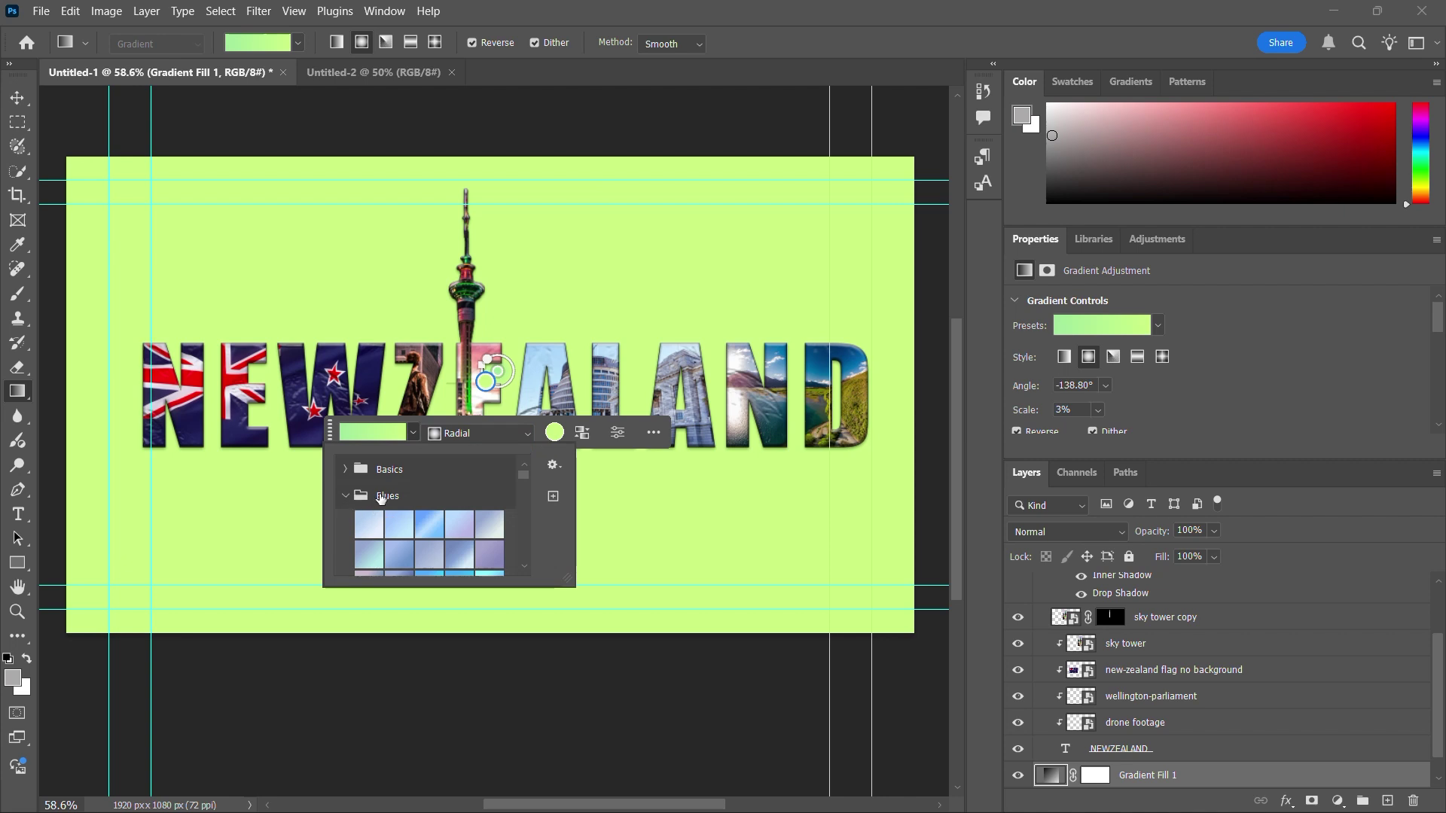
left_click(376, 526)
left_click(398, 525)
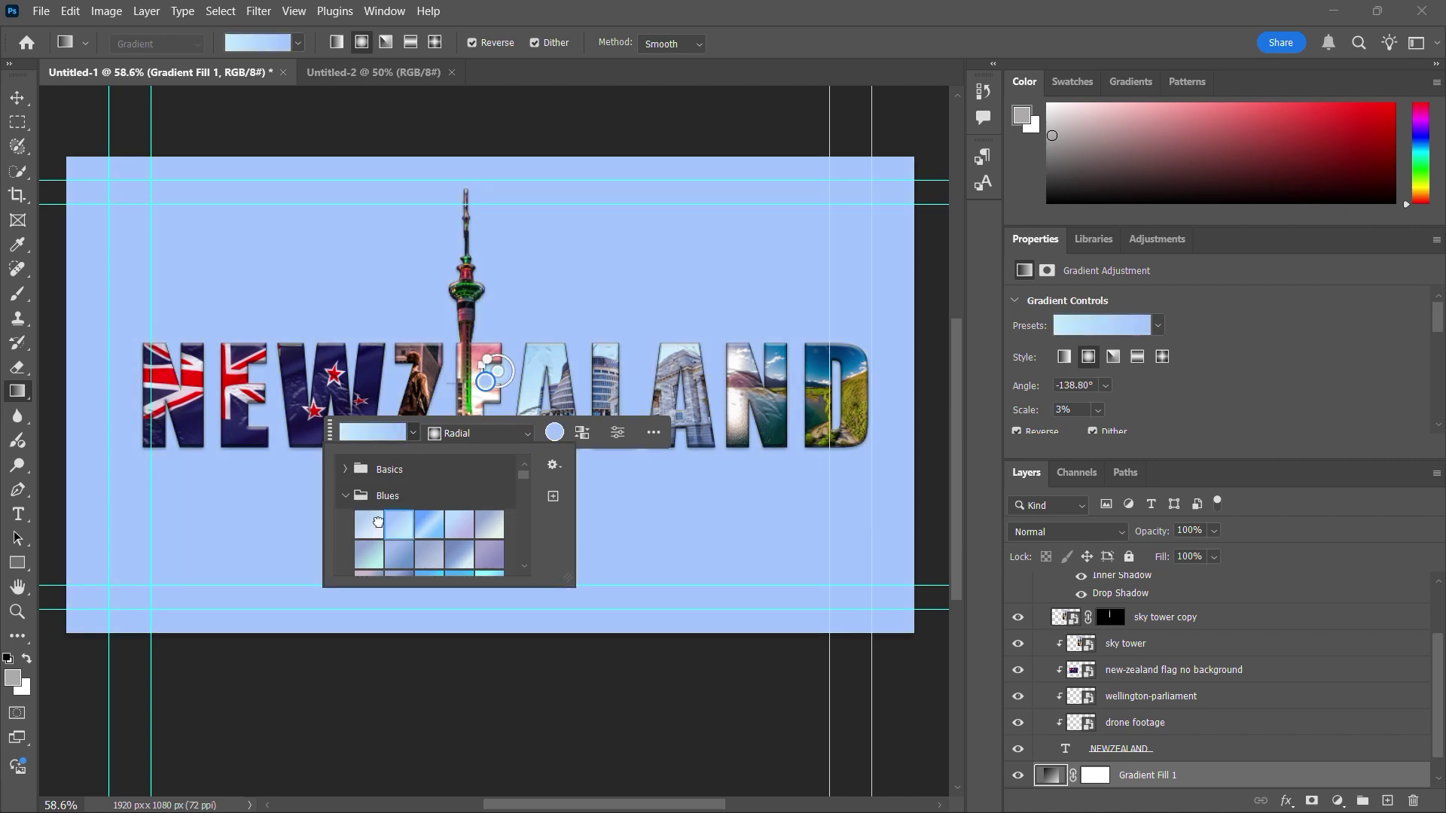
left_click(373, 525)
left_click_drag(485, 382, 217, 563)
scroll(531, 514, "down", 1)
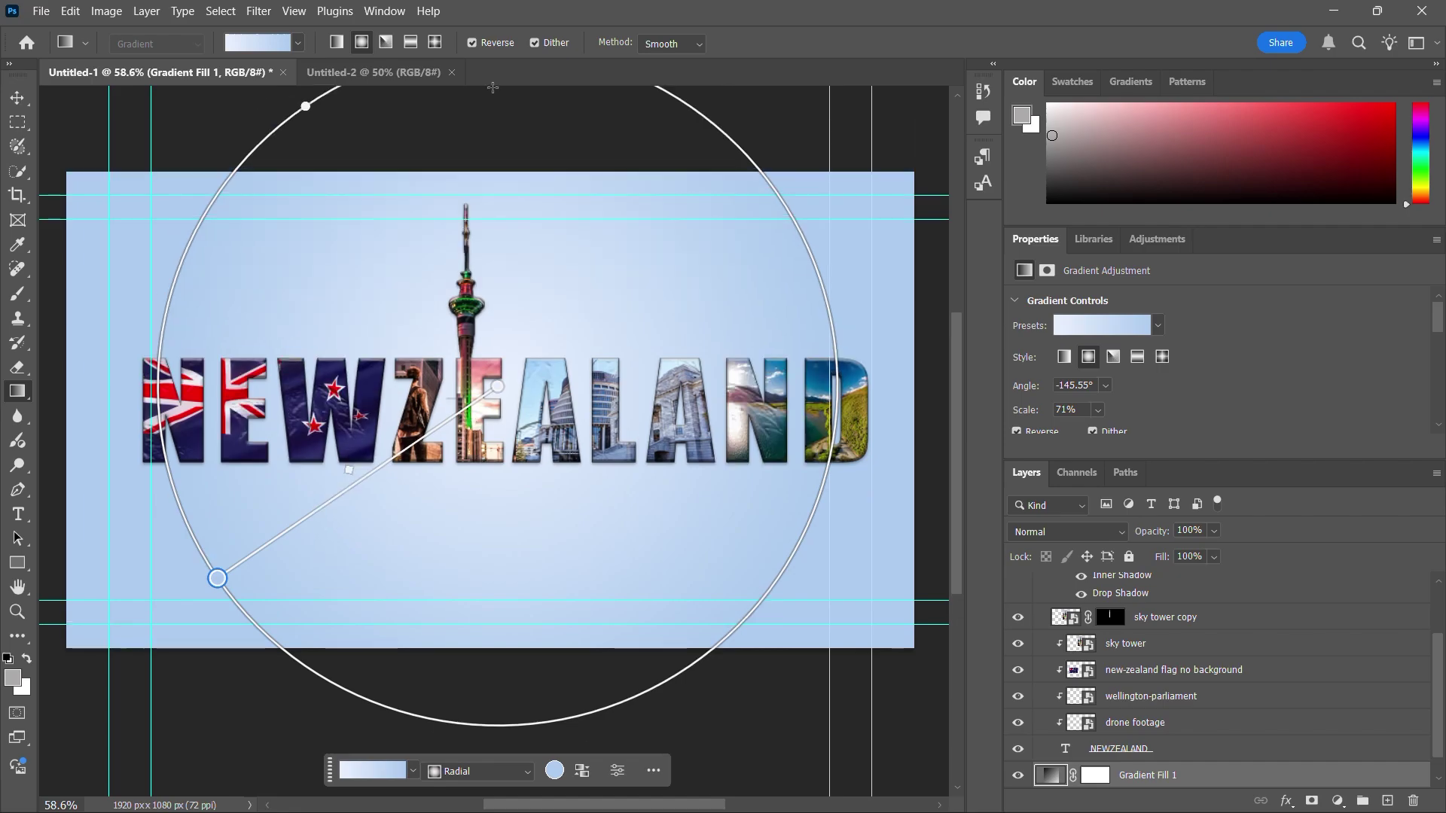